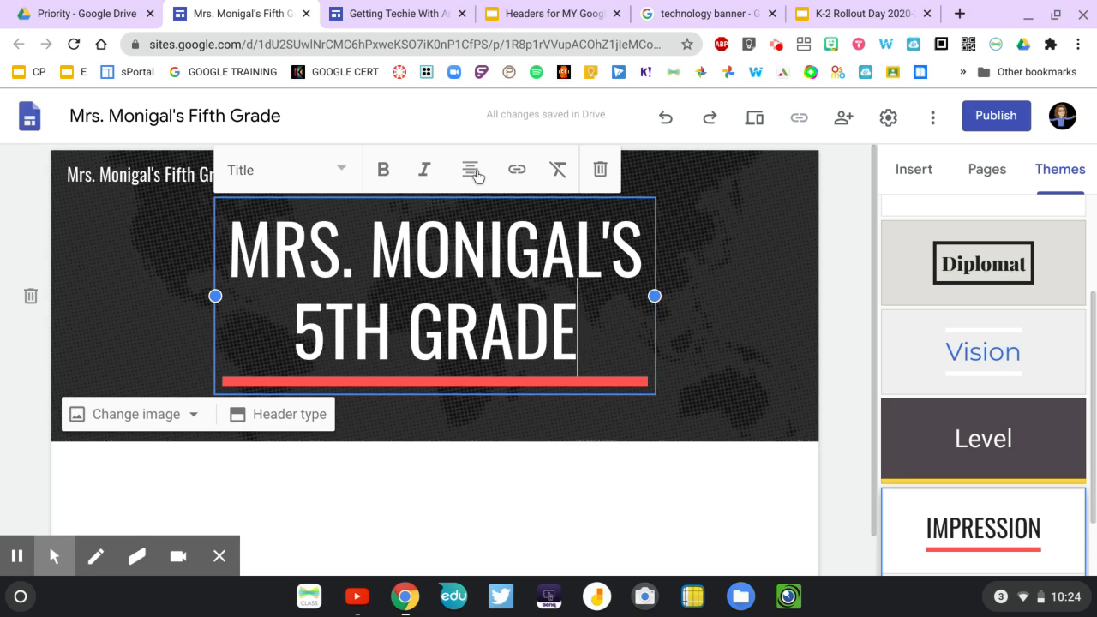
Try the Small text style on the home page header text and restore it to the Title style.
{"action": "left_click", "coordinate": [342, 171]}
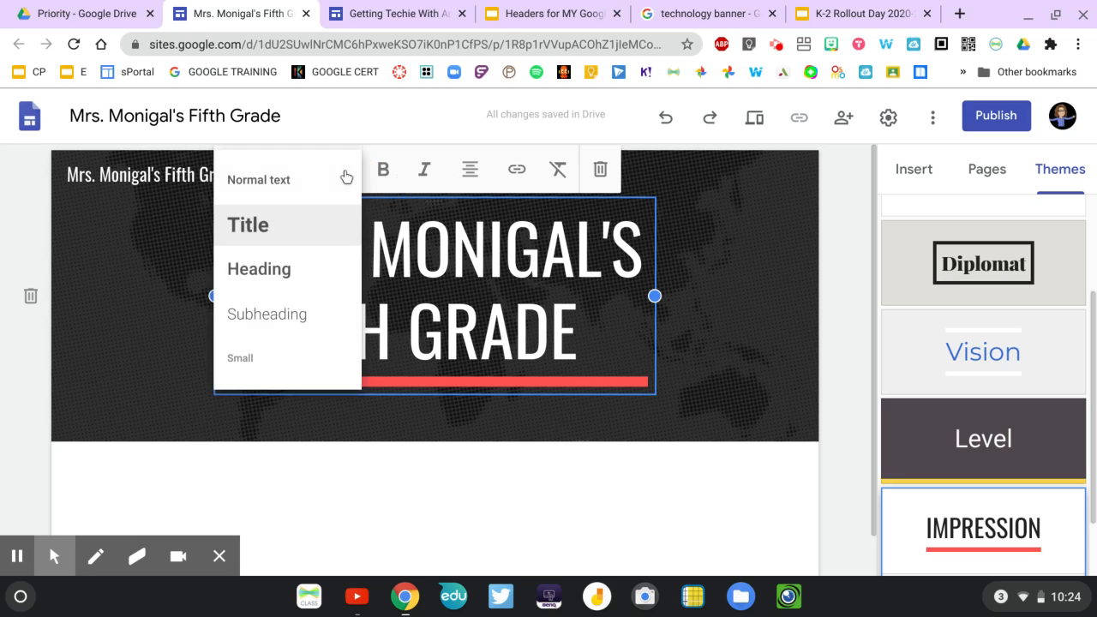
{"action": "left_click", "coordinate": [246, 361]}
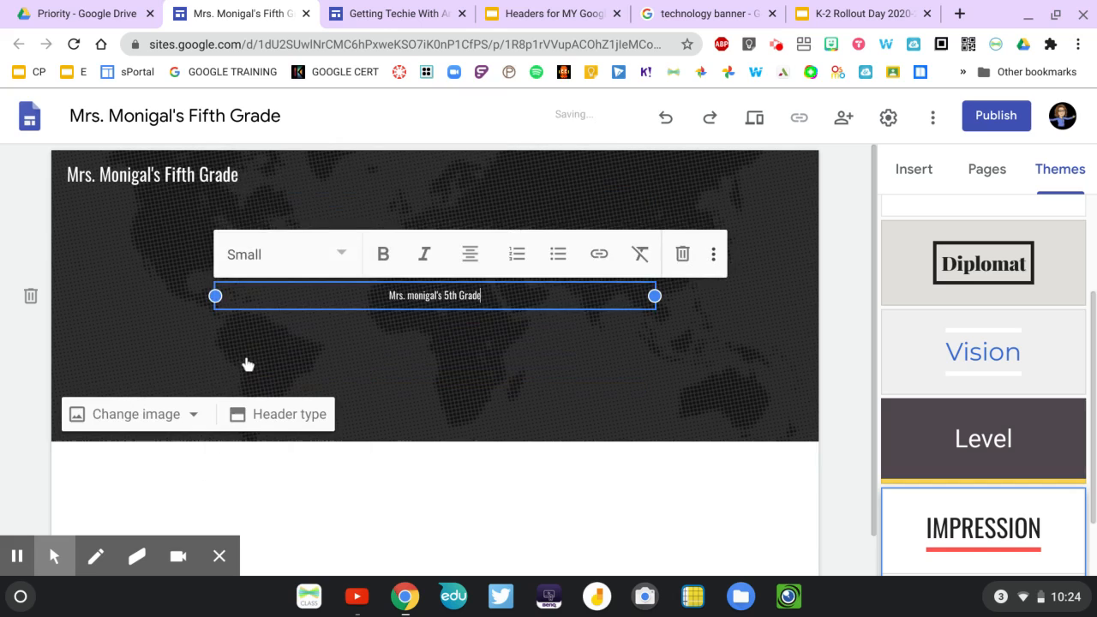
{"action": "left_click", "coordinate": [346, 257]}
{"action": "left_click", "coordinate": [284, 308]}
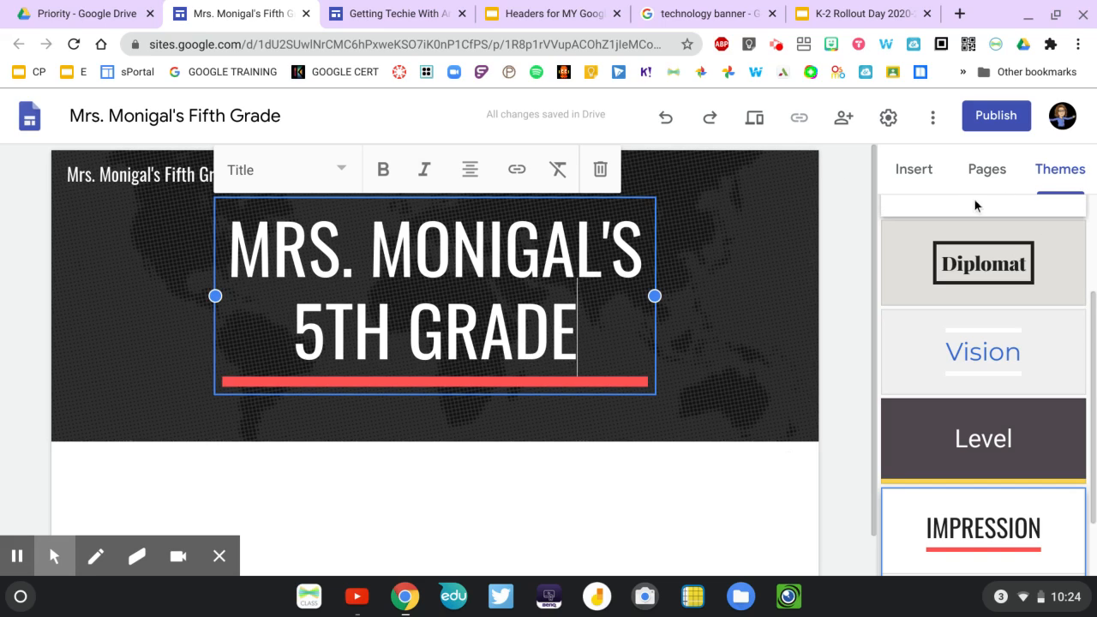
Add a new page named Science to the site.
{"action": "left_click", "coordinate": [914, 171]}
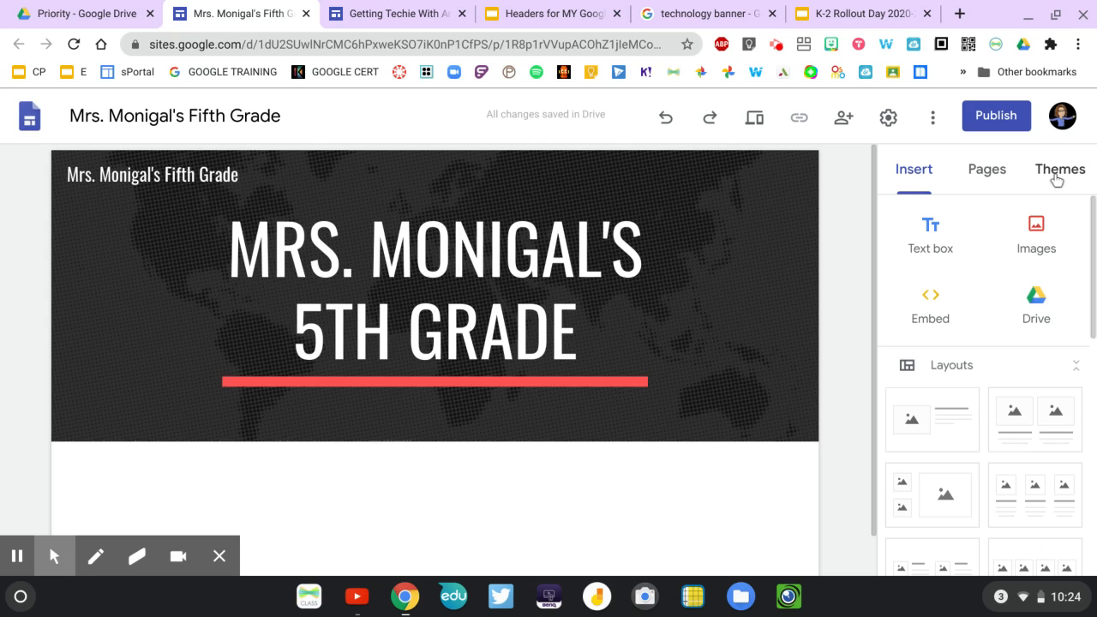
{"action": "left_click", "coordinate": [988, 171]}
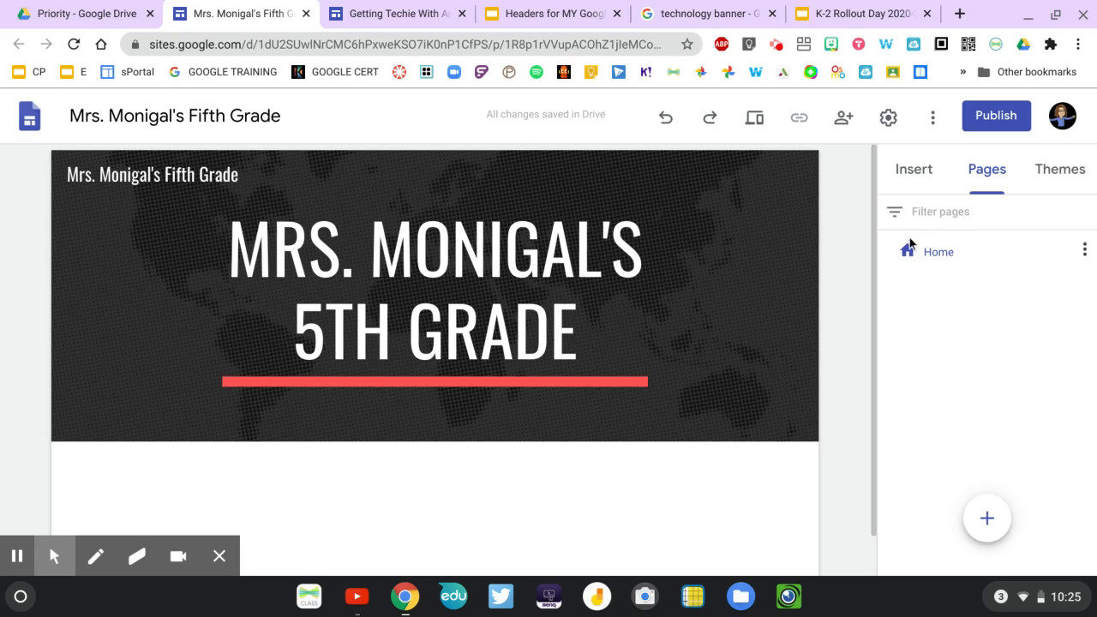
{"action": "mouse_move", "coordinate": [986, 519]}
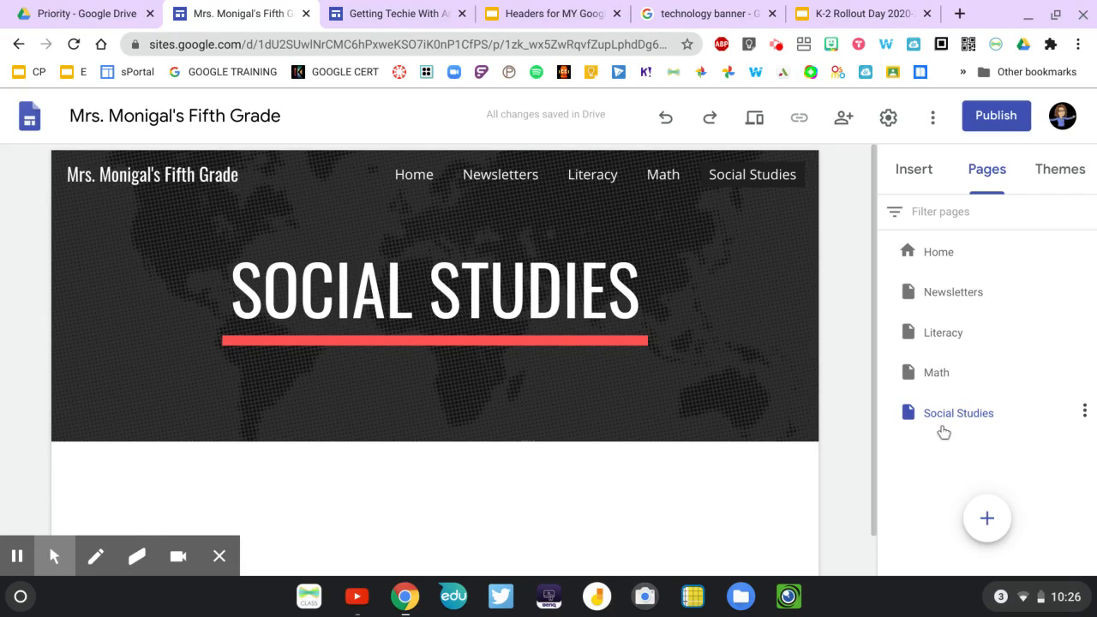
{"action": "left_click", "coordinate": [988, 520]}
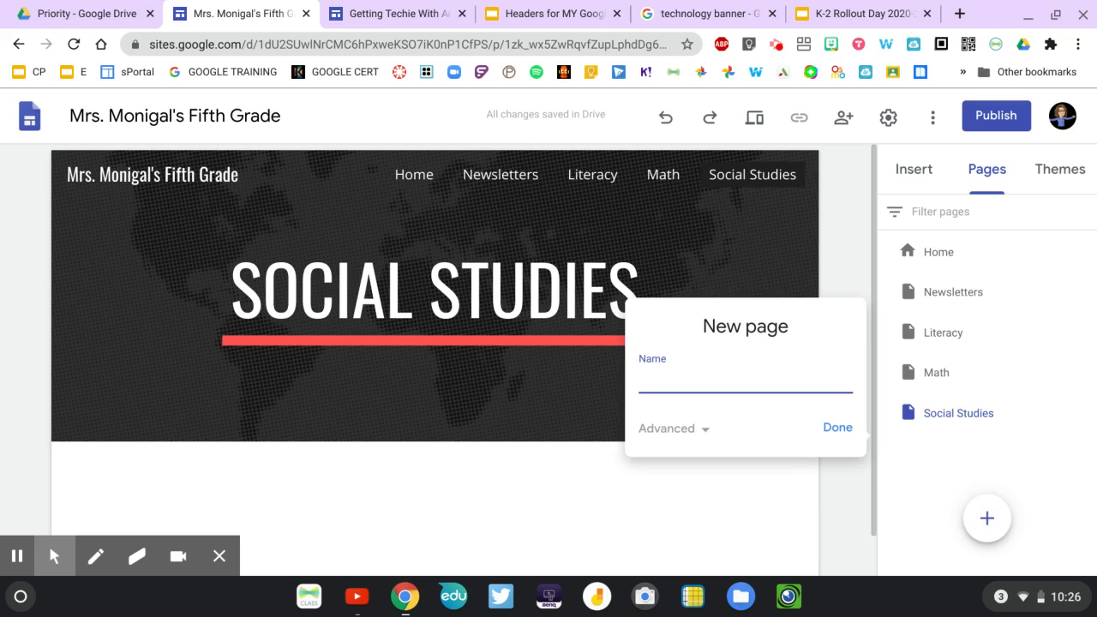
{"action": "type", "text": "Science"}
{"action": "left_click", "coordinate": [838, 432]}
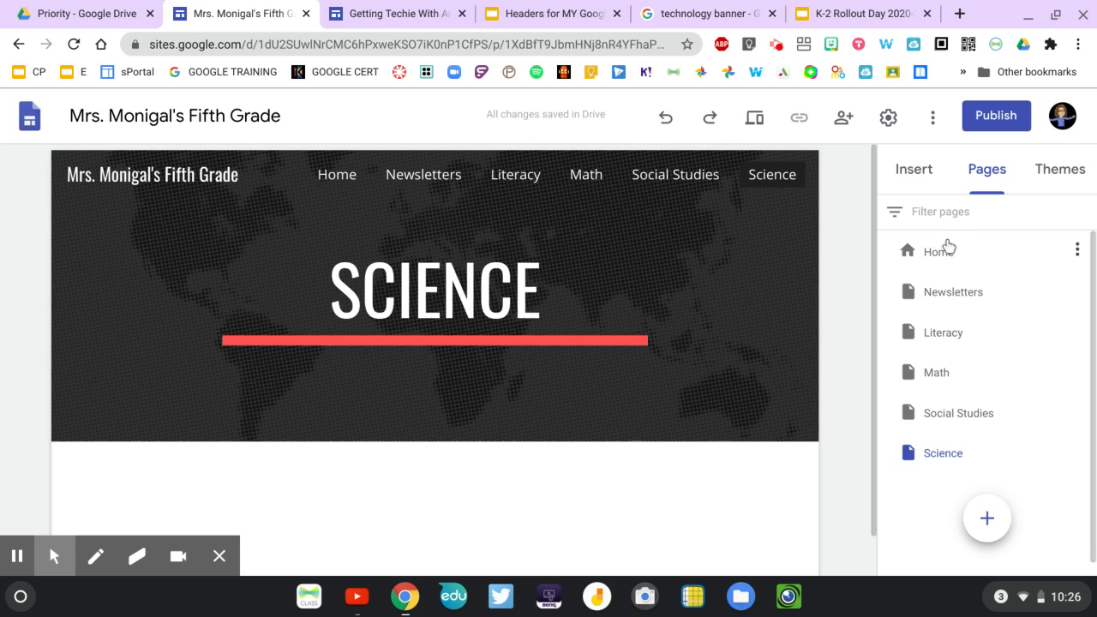
Move the Newsletters page below Science and check the Literacy, Math, Social Studies and Newsletters pages through the site navigation.
{"action": "left_click_drag", "start_coordinate": [946, 292], "coordinate": [946, 469]}
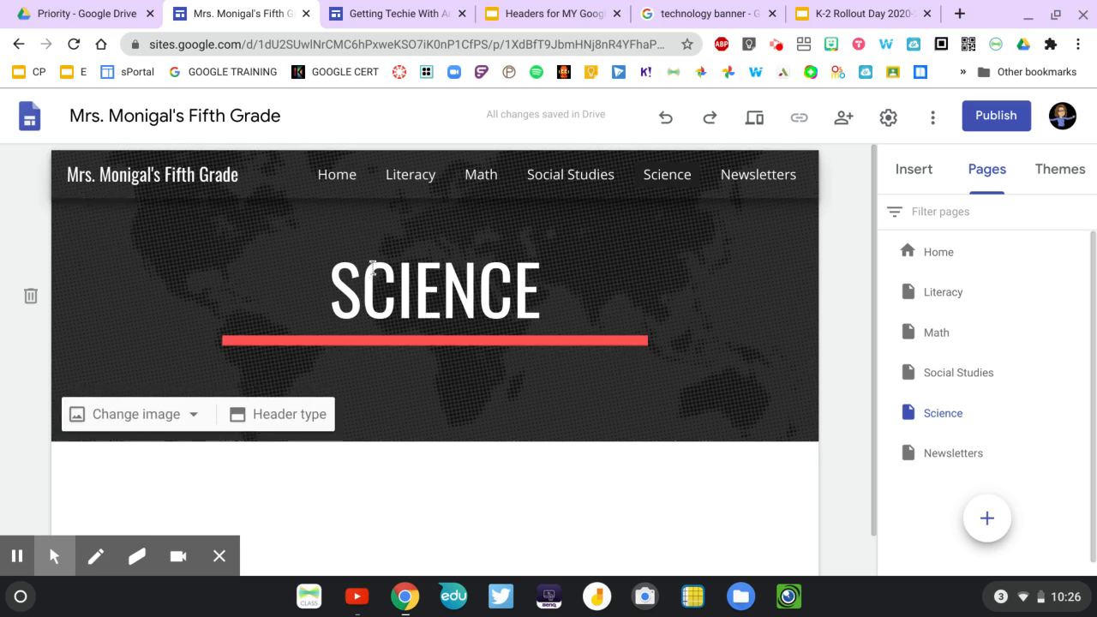
{"action": "left_click", "coordinate": [393, 185]}
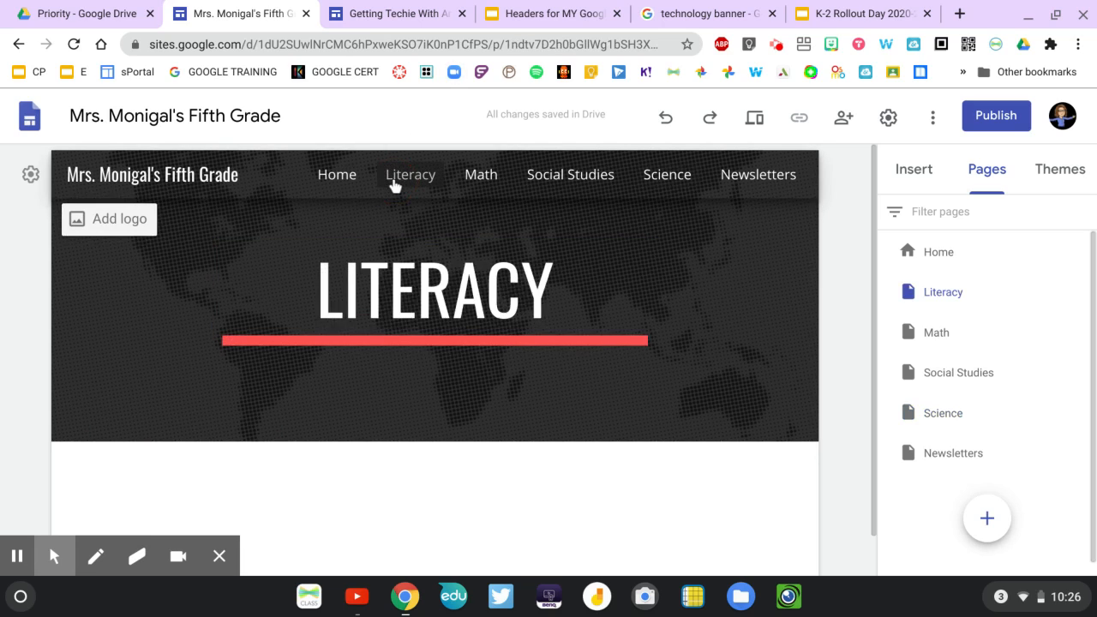
{"action": "left_click", "coordinate": [481, 185]}
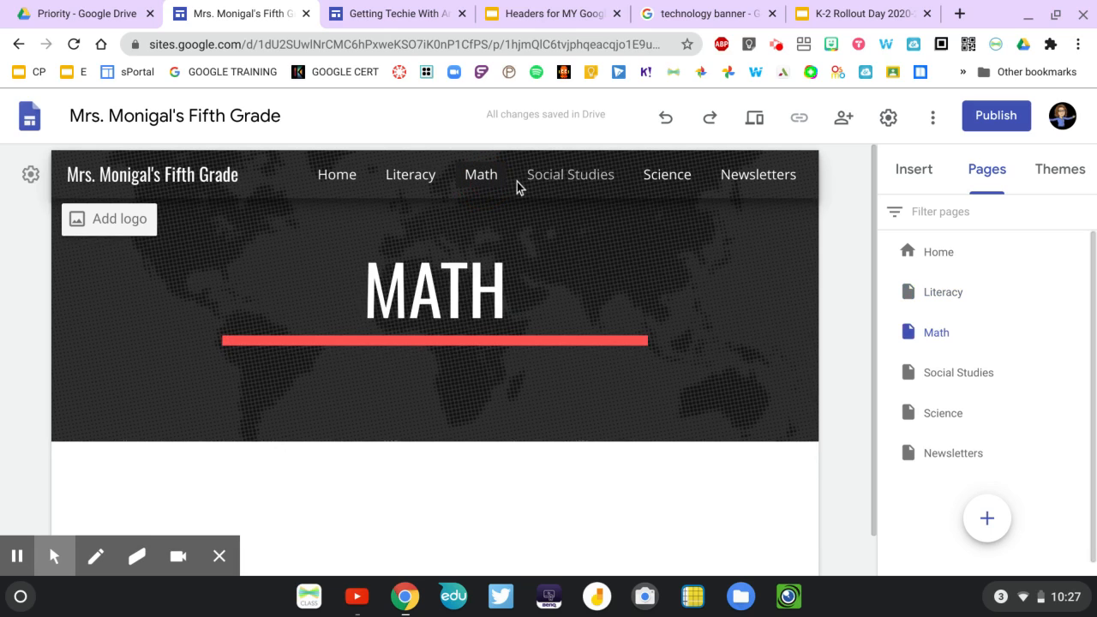
{"action": "left_click", "coordinate": [540, 178]}
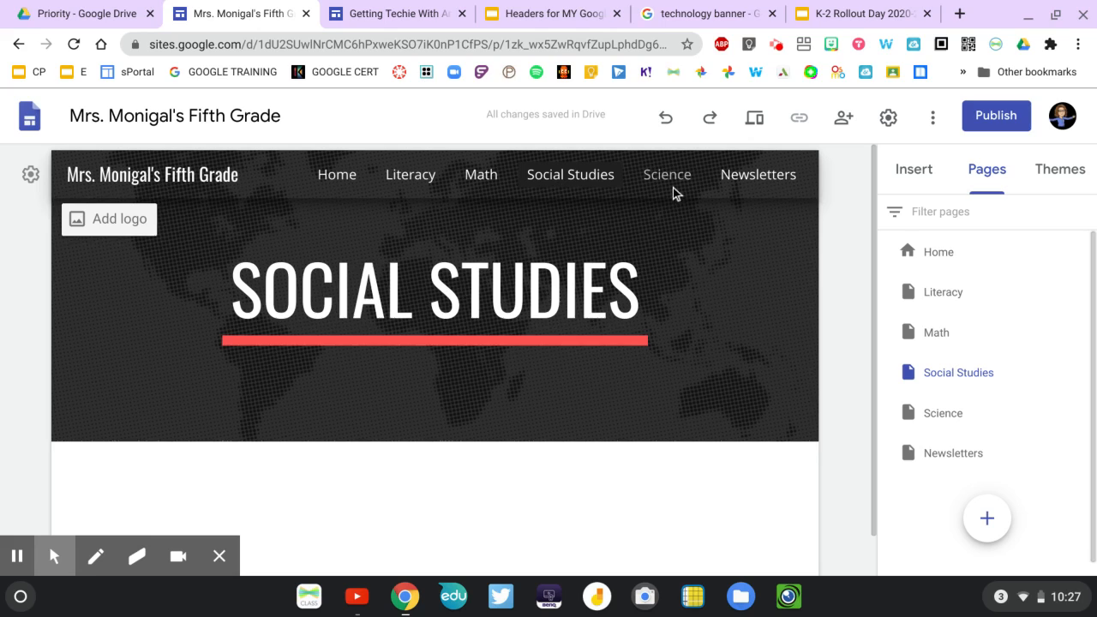
{"action": "left_click", "coordinate": [764, 180]}
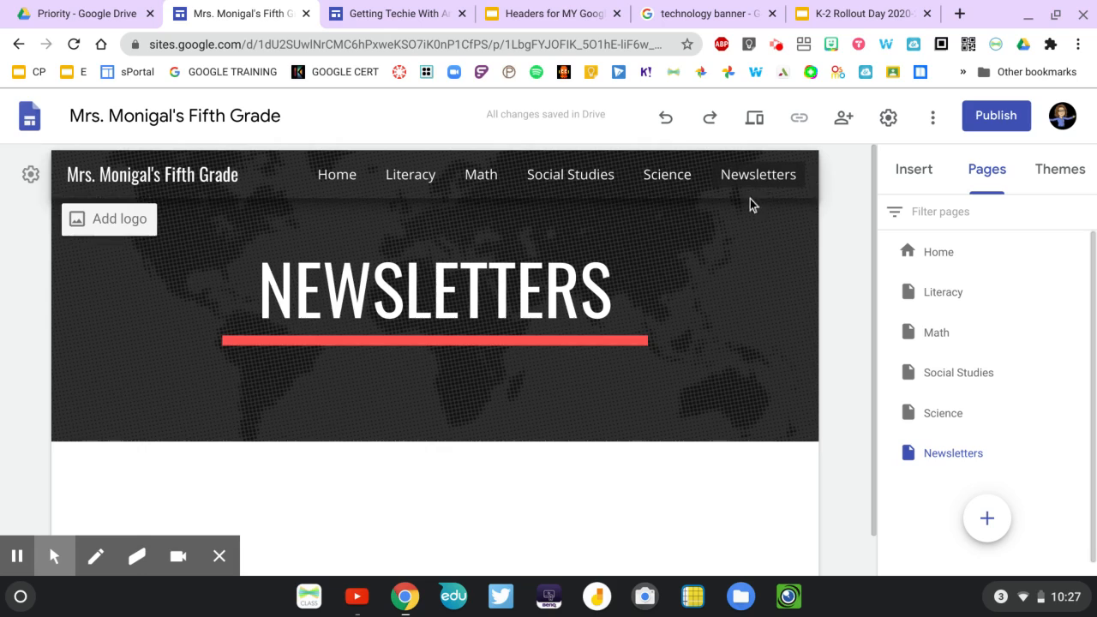
Create a page named Reading and nest it as a subpage under Literacy.
{"action": "left_click", "coordinate": [944, 300]}
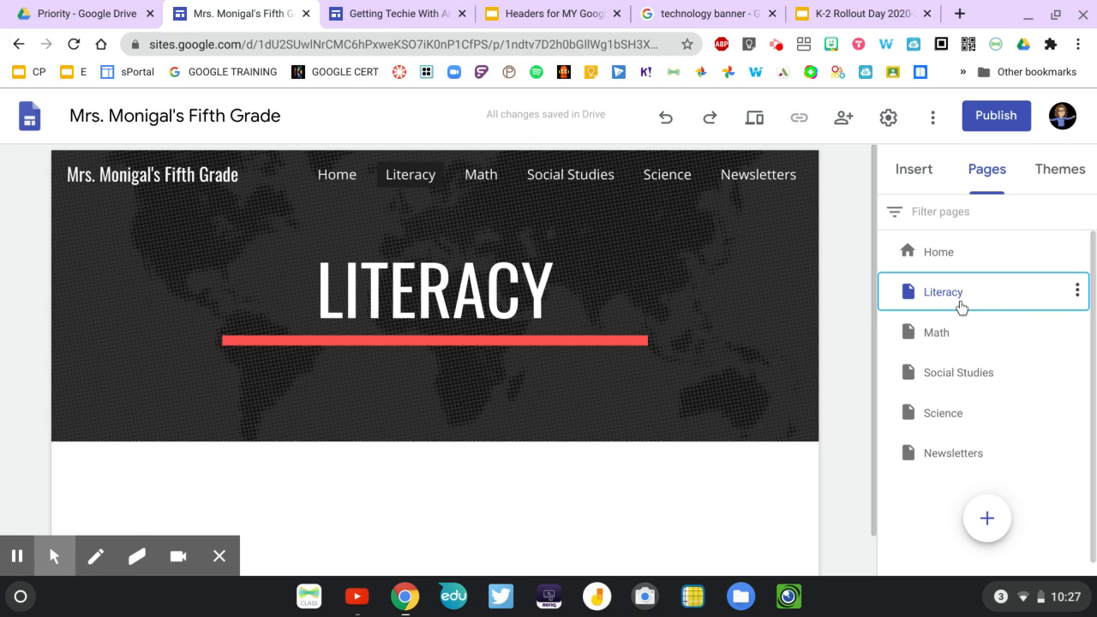
{"action": "mouse_move", "coordinate": [989, 519]}
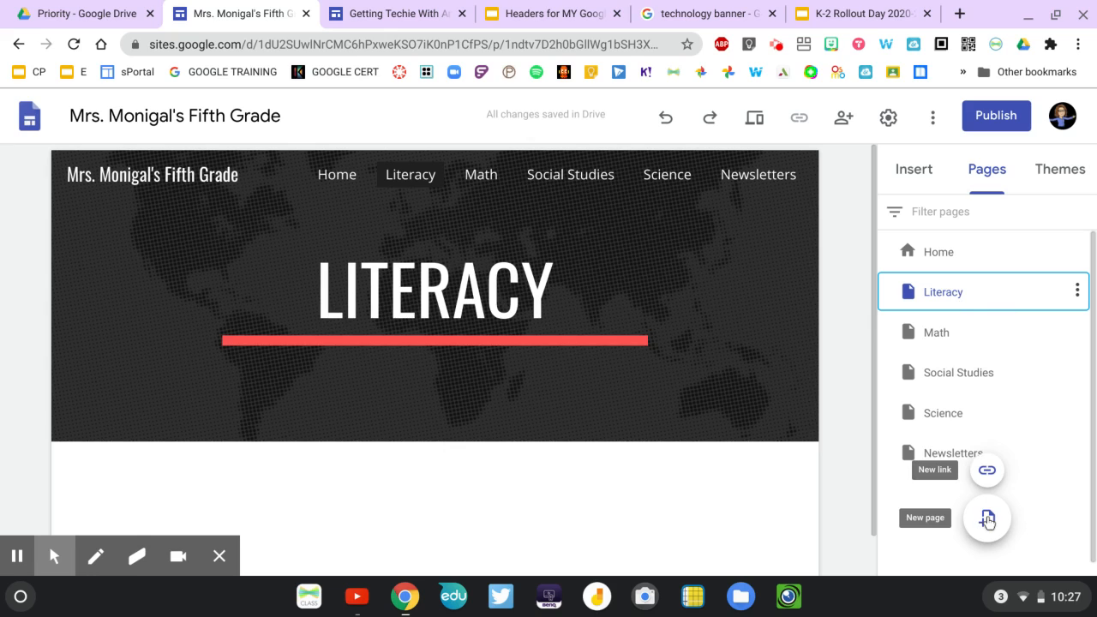
{"action": "left_click", "coordinate": [988, 519]}
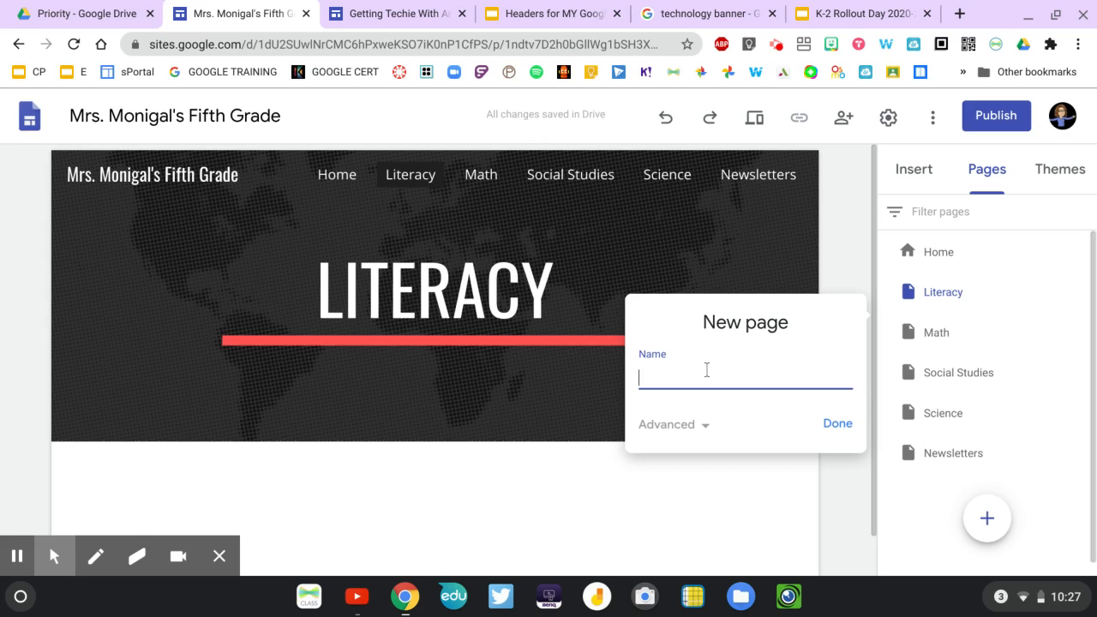
{"action": "type", "text": "Reading"}
{"action": "left_click", "coordinate": [827, 425]}
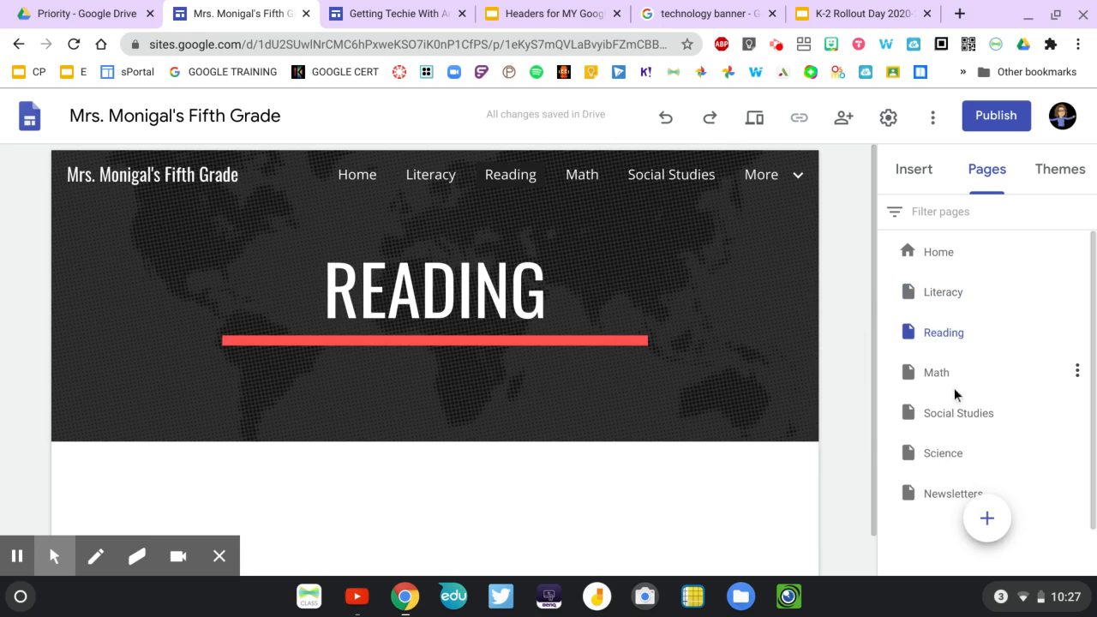
{"action": "left_click_drag", "start_coordinate": [943, 336], "coordinate": [945, 290]}
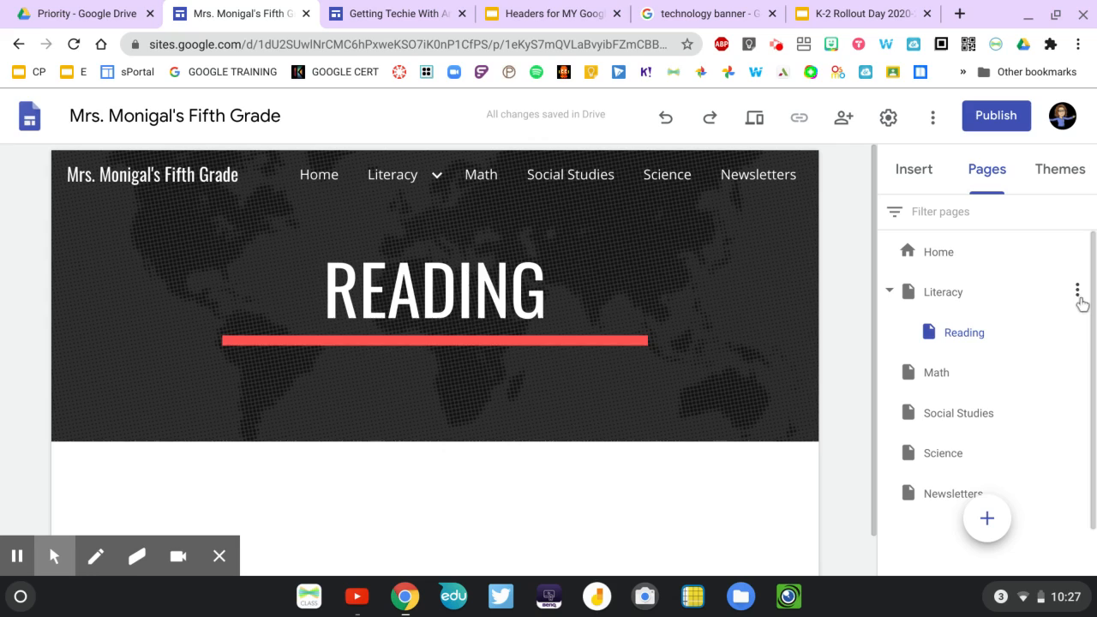
Add a subpage named Writing under Literacy and open the Reading page through the site navigation.
{"action": "left_click", "coordinate": [1078, 295]}
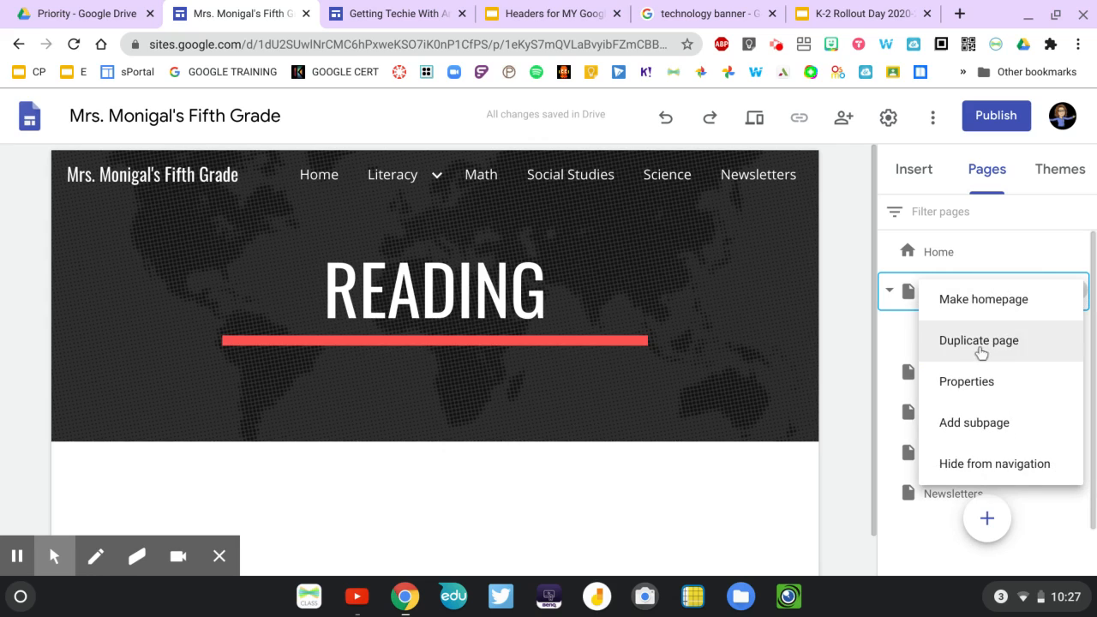
{"action": "left_click", "coordinate": [976, 435]}
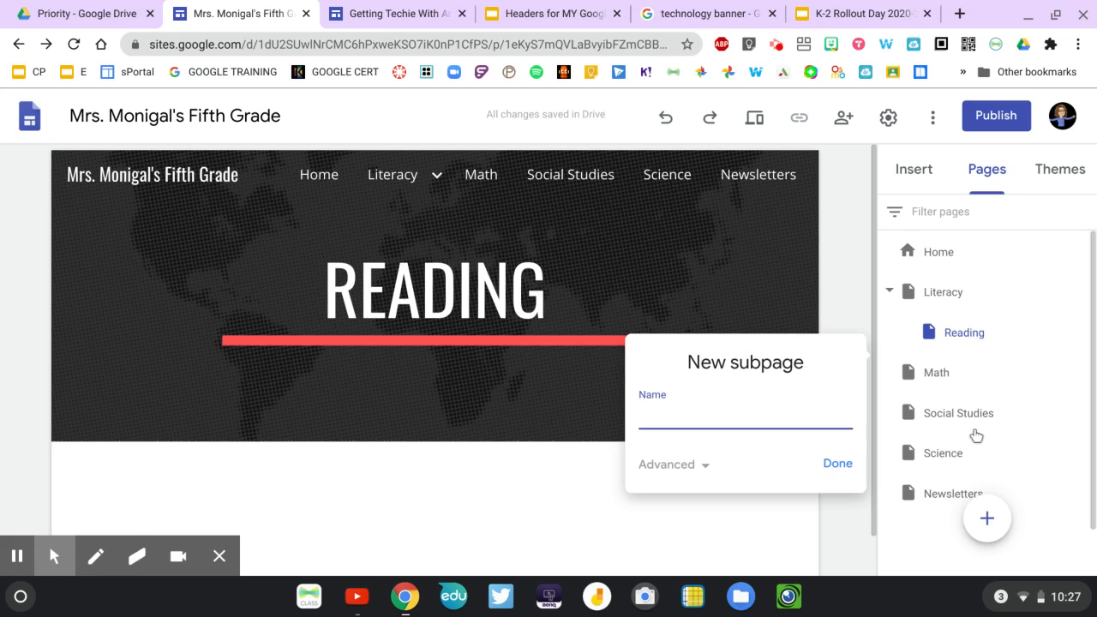
{"action": "type", "text": "WRitingting"}
{"action": "left_click", "coordinate": [839, 467]}
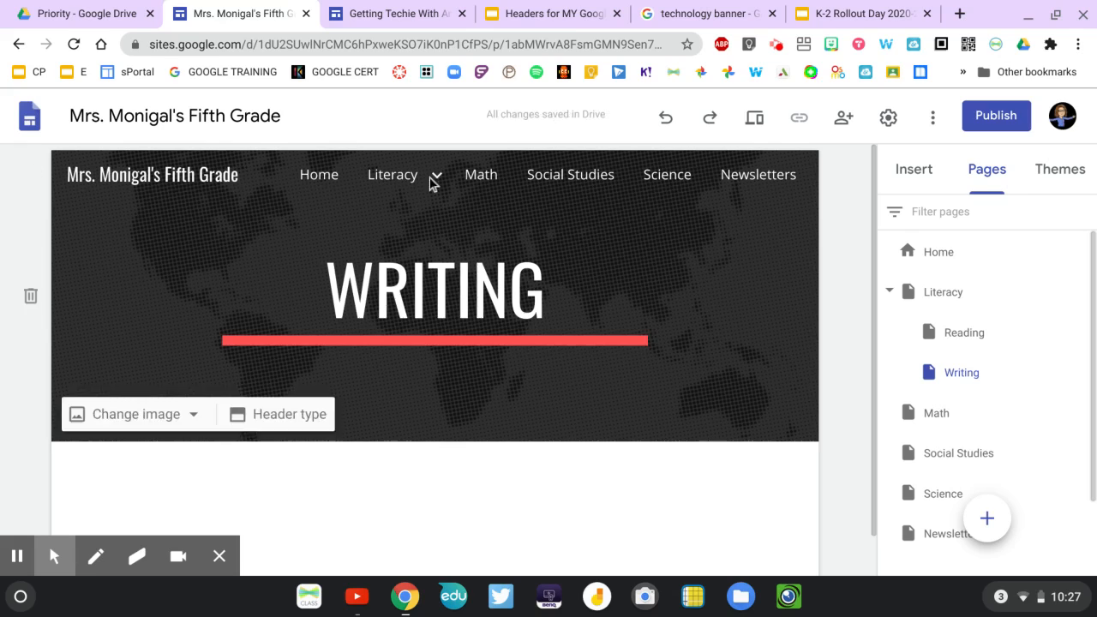
{"action": "mouse_move", "coordinate": [421, 192]}
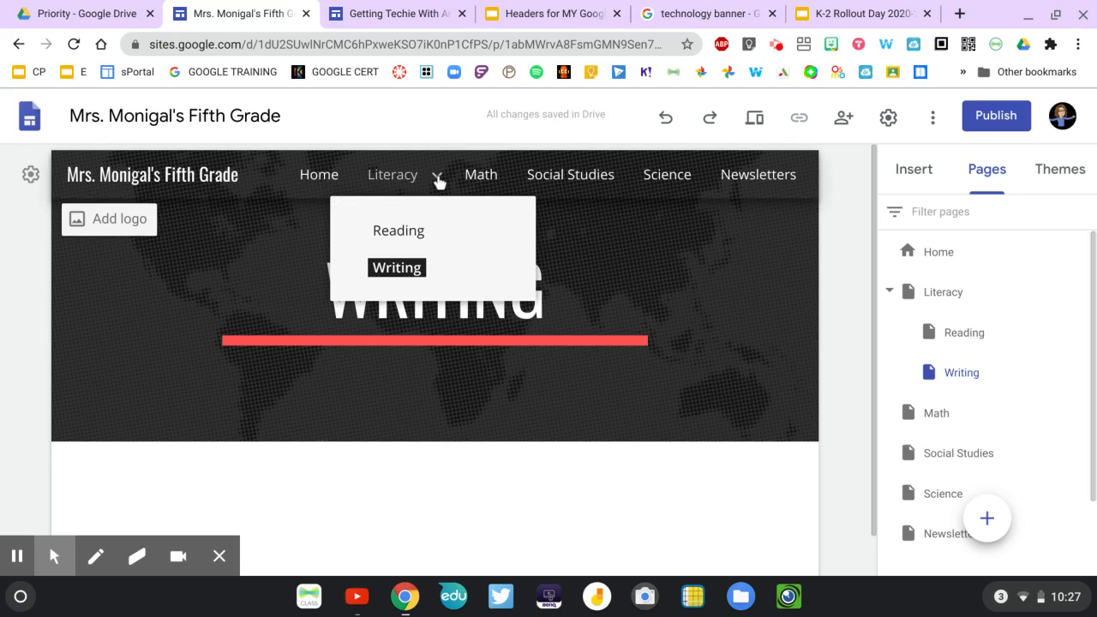
{"action": "left_click", "coordinate": [411, 231]}
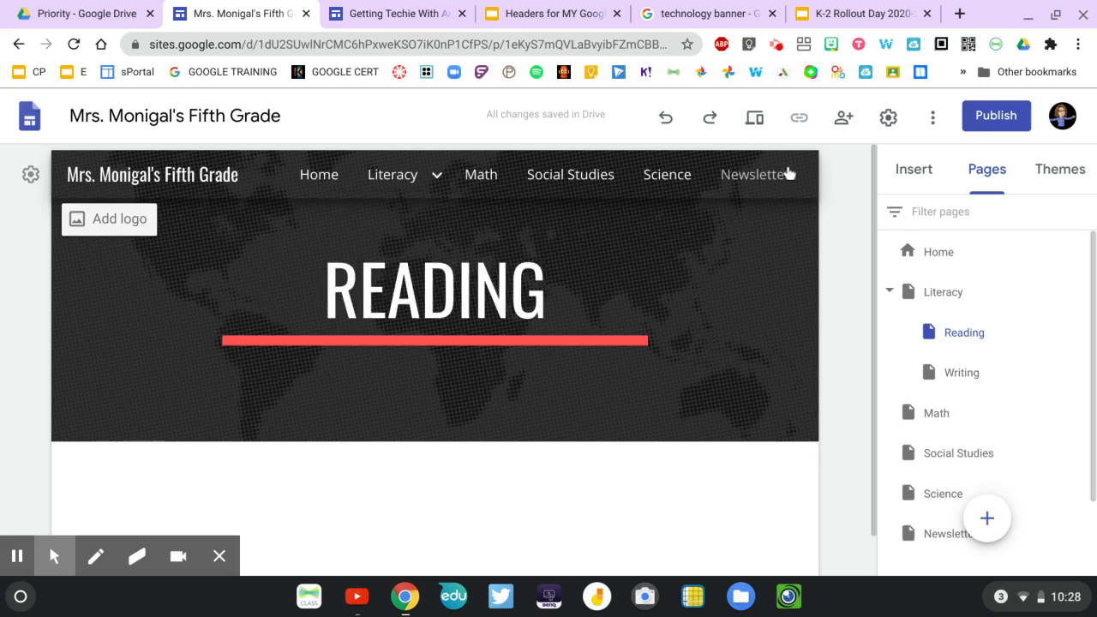
Set the site's navigation mode to Side and check the page list in the published-style sidebar.
{"action": "left_click", "coordinate": [890, 123]}
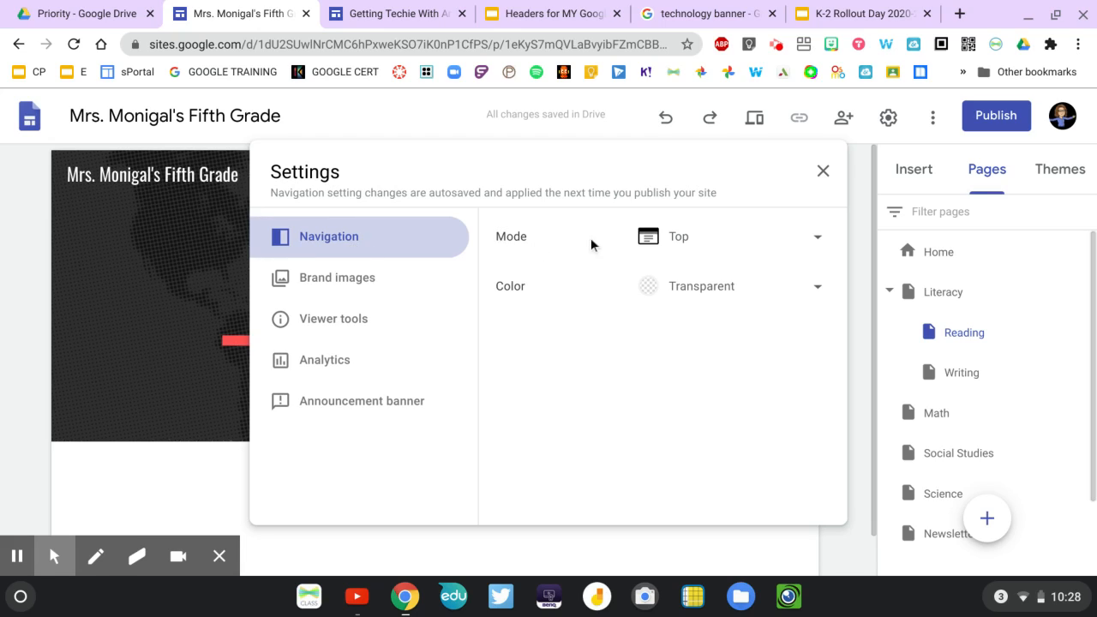
{"action": "left_click", "coordinate": [815, 239]}
{"action": "left_click", "coordinate": [682, 278]}
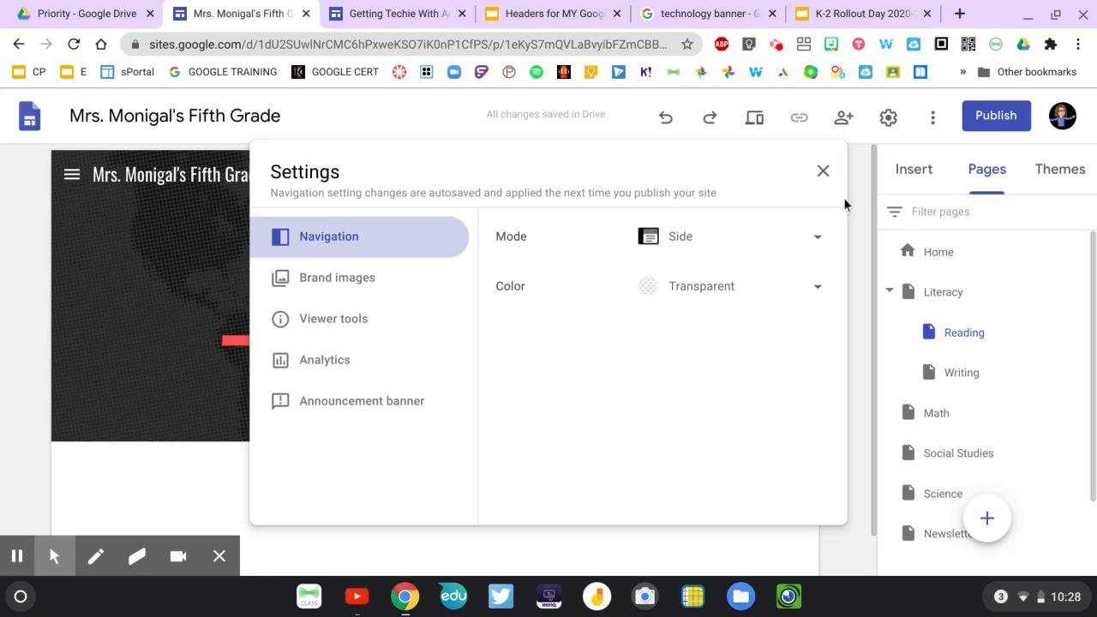
{"action": "left_click", "coordinate": [825, 174]}
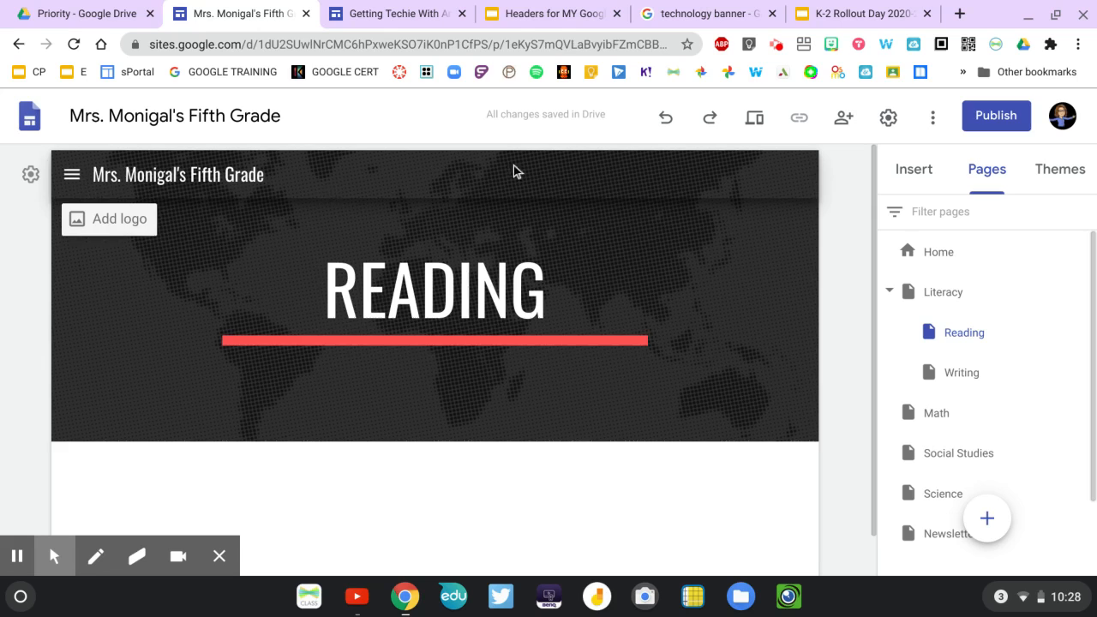
{"action": "left_click", "coordinate": [72, 181]}
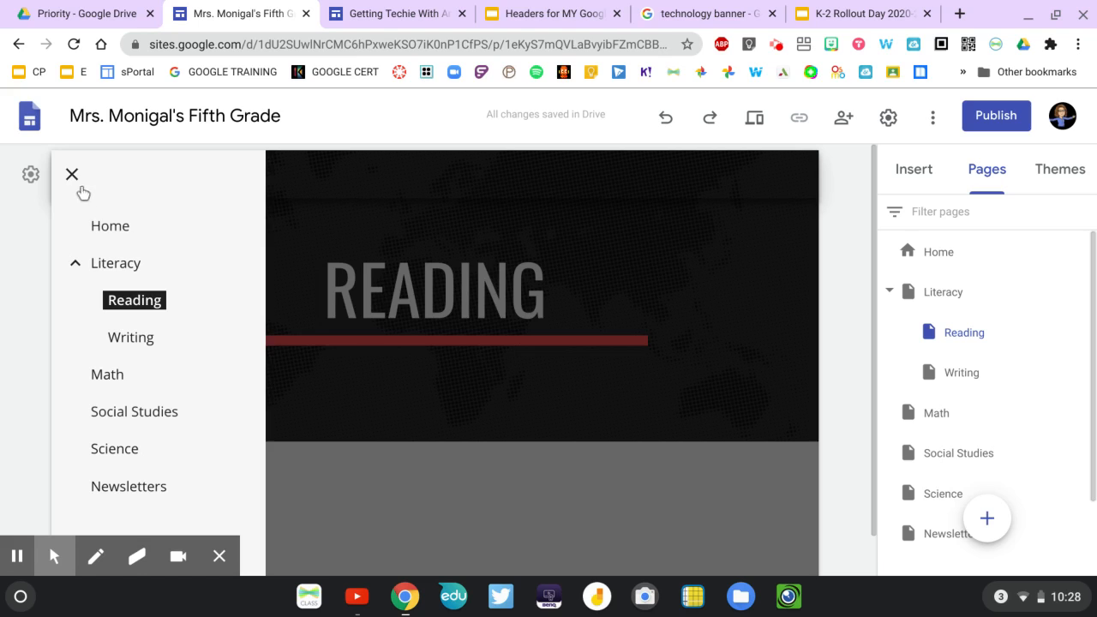
{"action": "left_click", "coordinate": [72, 176]}
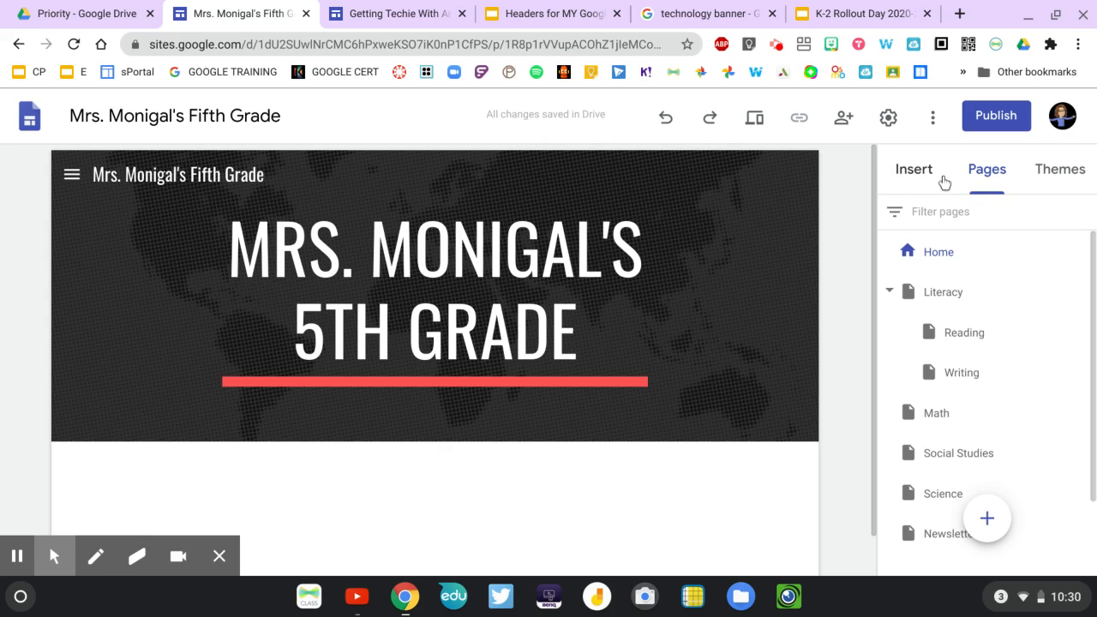
Examine the content blocks, layouts and Google file types that can be inserted on the home page.
{"action": "left_click", "coordinate": [914, 173]}
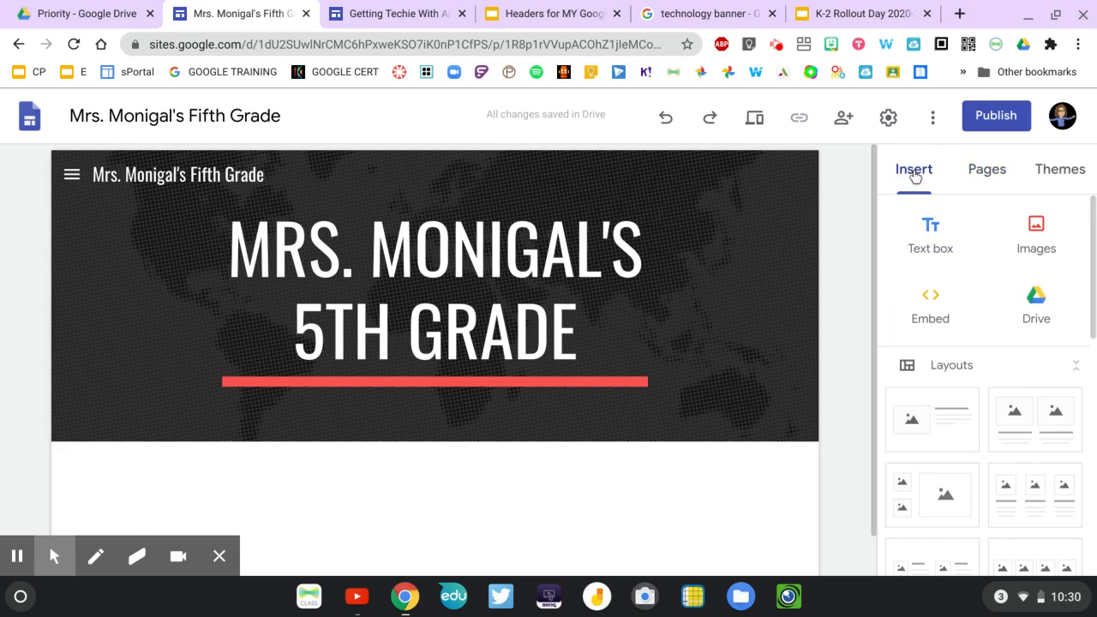
{"action": "scroll", "coordinate": [950, 268], "scroll_direction": "down", "scroll_amount": 10}
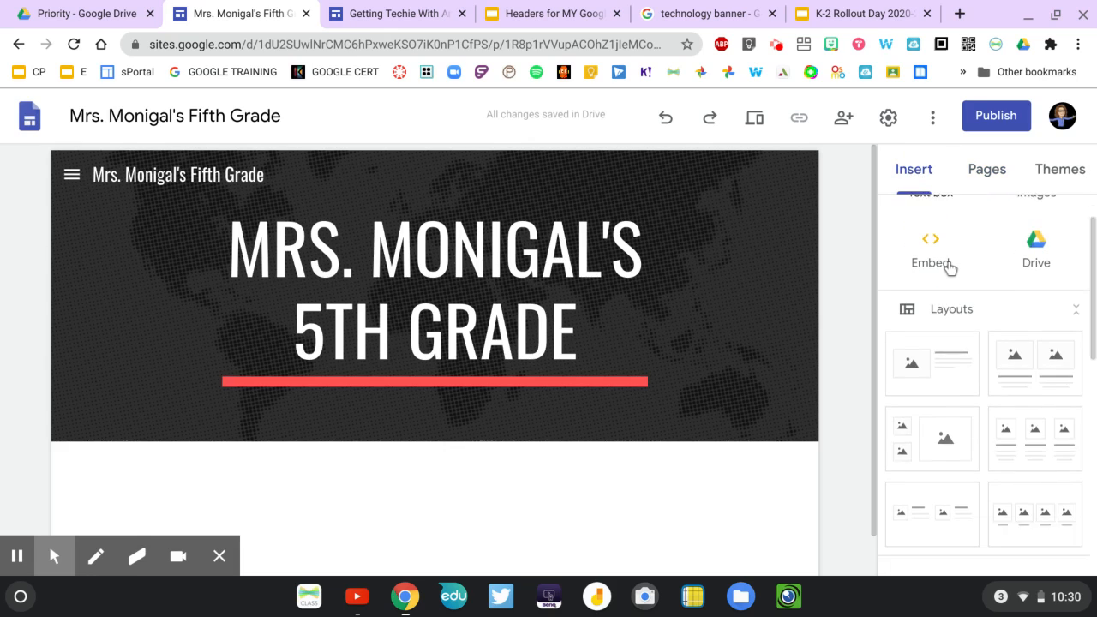
{"action": "scroll", "coordinate": [950, 386], "scroll_direction": "down", "scroll_amount": 2}
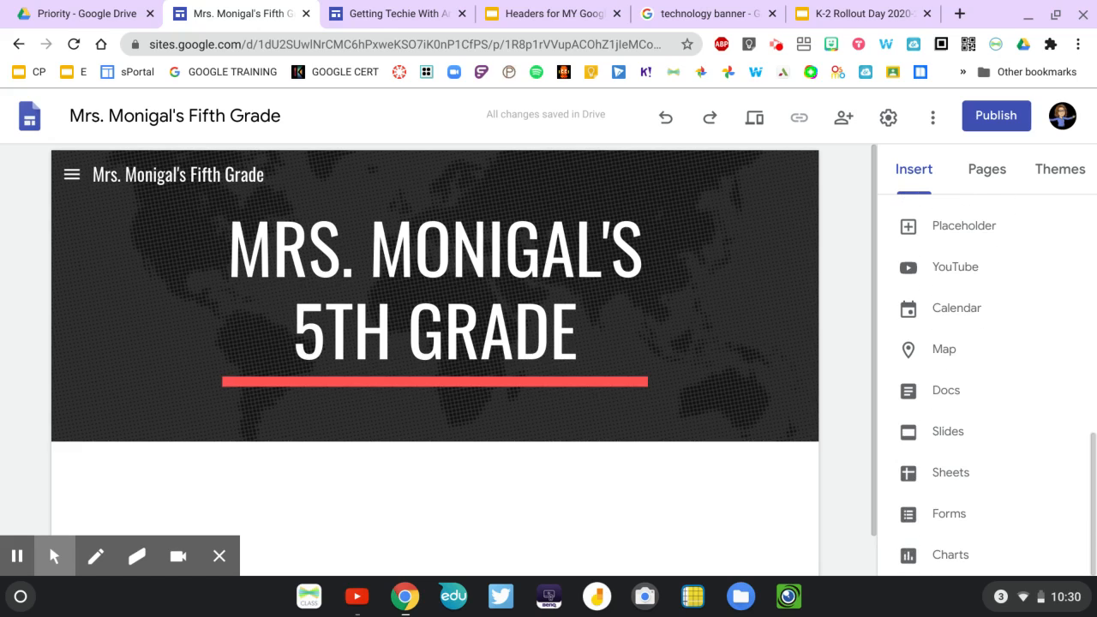
{"action": "scroll", "coordinate": [954, 546], "scroll_direction": "up", "scroll_amount": 12}
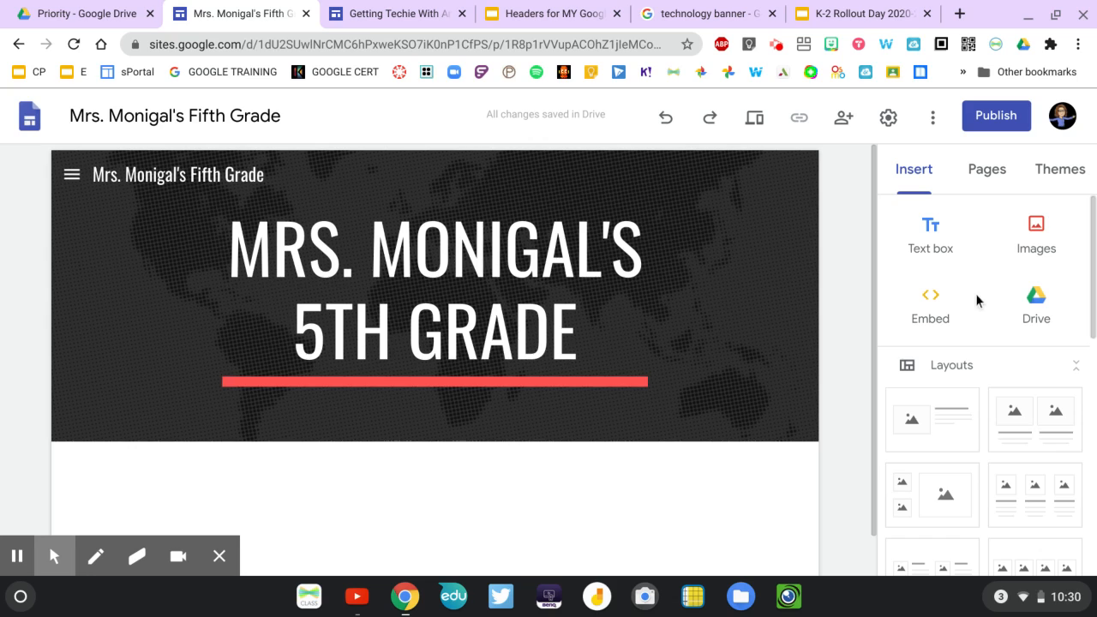
{"action": "scroll", "coordinate": [977, 300], "scroll_direction": "down", "scroll_amount": 3}
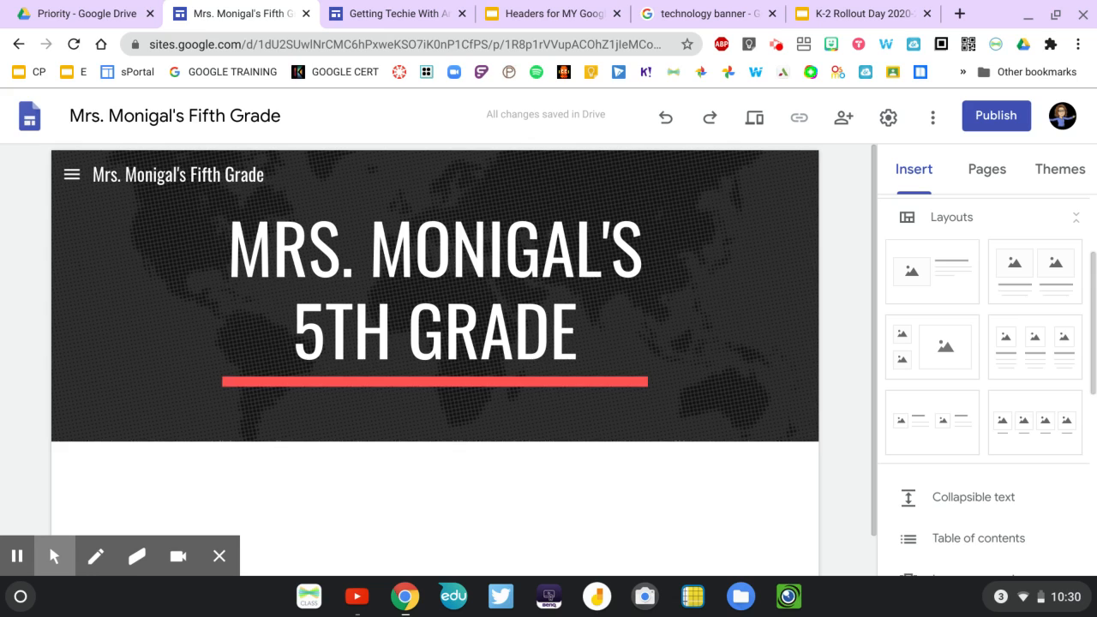
{"action": "scroll", "coordinate": [986, 385], "scroll_direction": "down", "scroll_amount": 5}
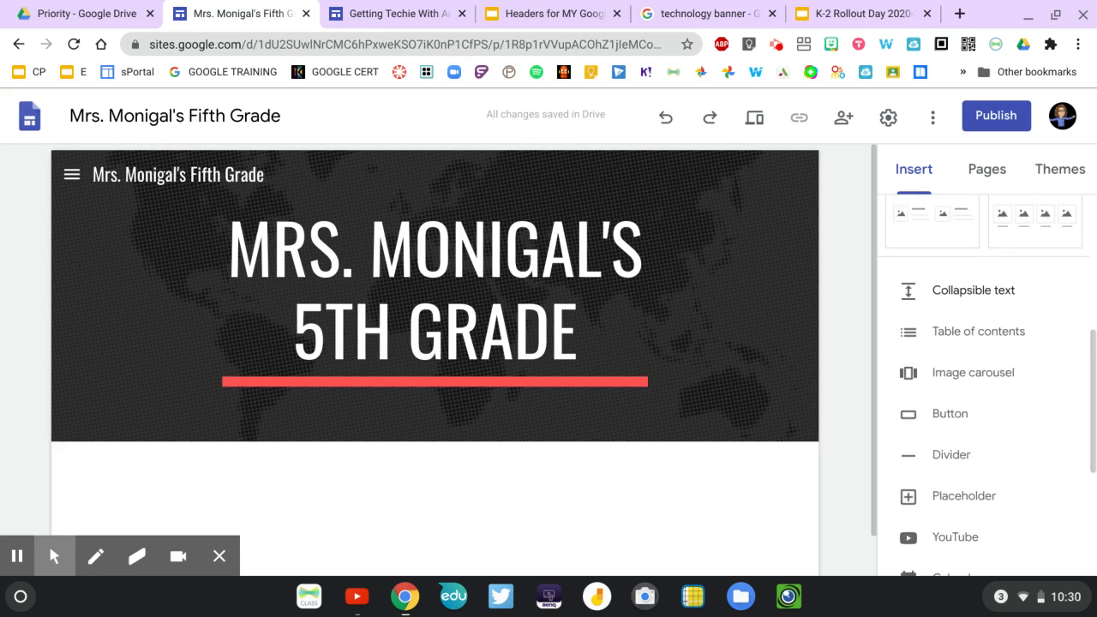
{"action": "scroll", "coordinate": [986, 385], "scroll_direction": "down", "scroll_amount": 1}
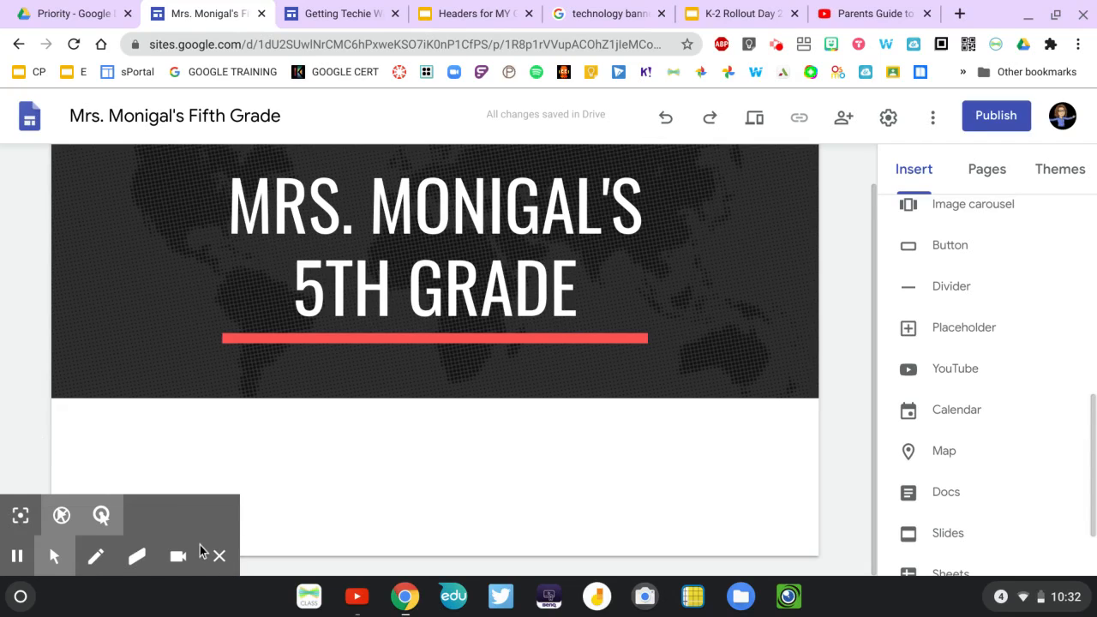
{"action": "left_click", "coordinate": [225, 559]}
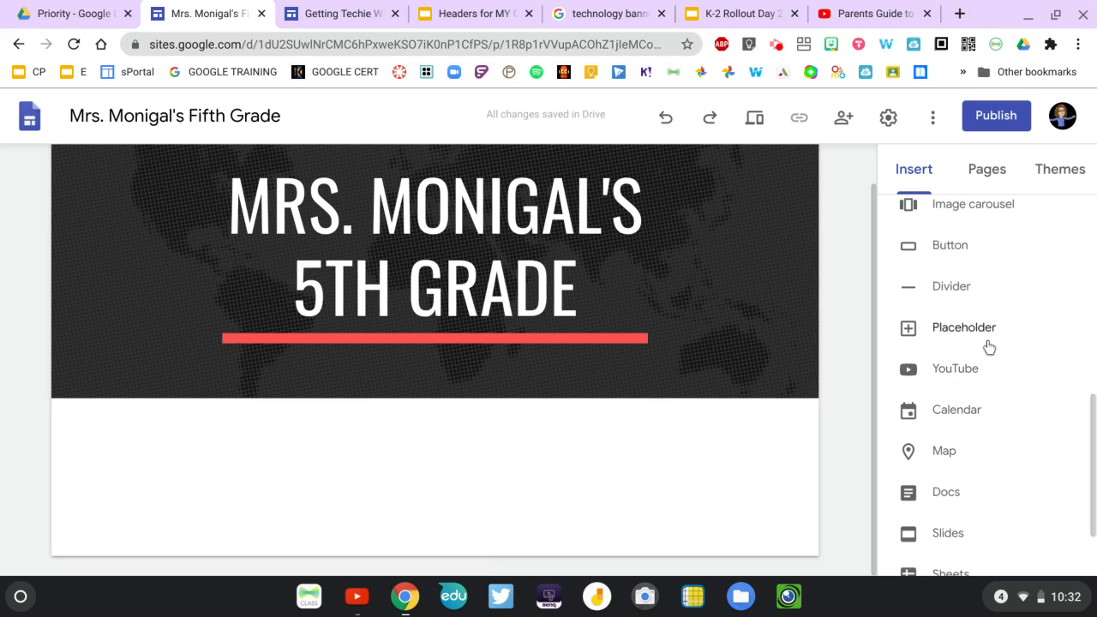
{"action": "scroll", "coordinate": [971, 345], "scroll_direction": "down", "scroll_amount": 1}
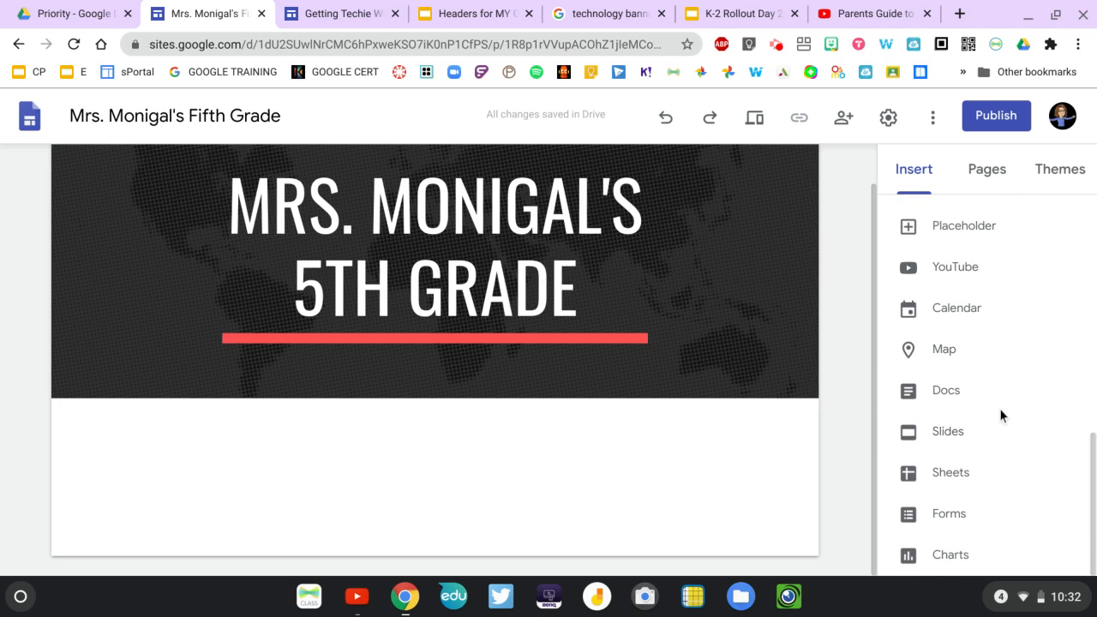
{"action": "scroll", "coordinate": [1000, 408], "scroll_direction": "up", "scroll_amount": 5}
{"action": "scroll", "coordinate": [999, 408], "scroll_direction": "up", "scroll_amount": 2}
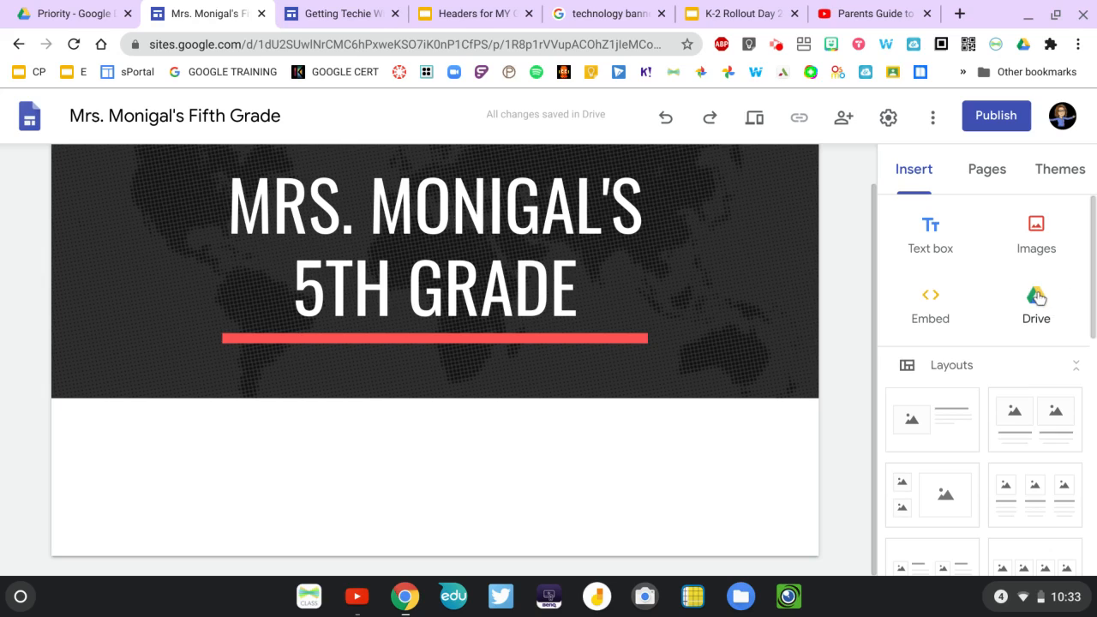
Open the selection of Google Slides presentations for insertion on the home page.
{"action": "scroll", "coordinate": [1037, 297], "scroll_direction": "down", "scroll_amount": 6}
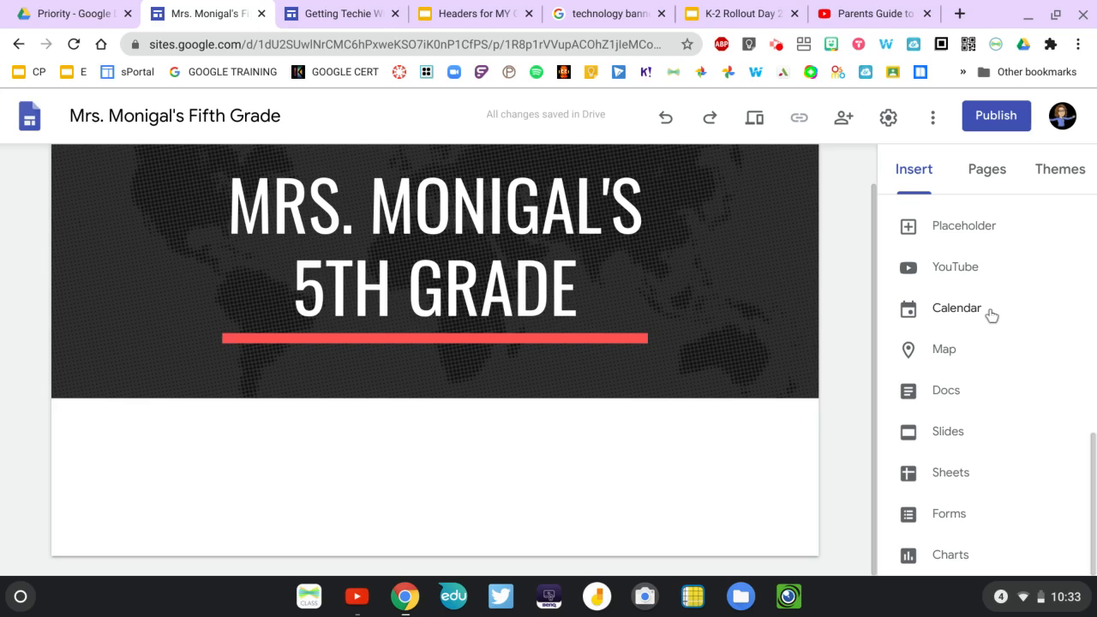
{"action": "left_click", "coordinate": [954, 435]}
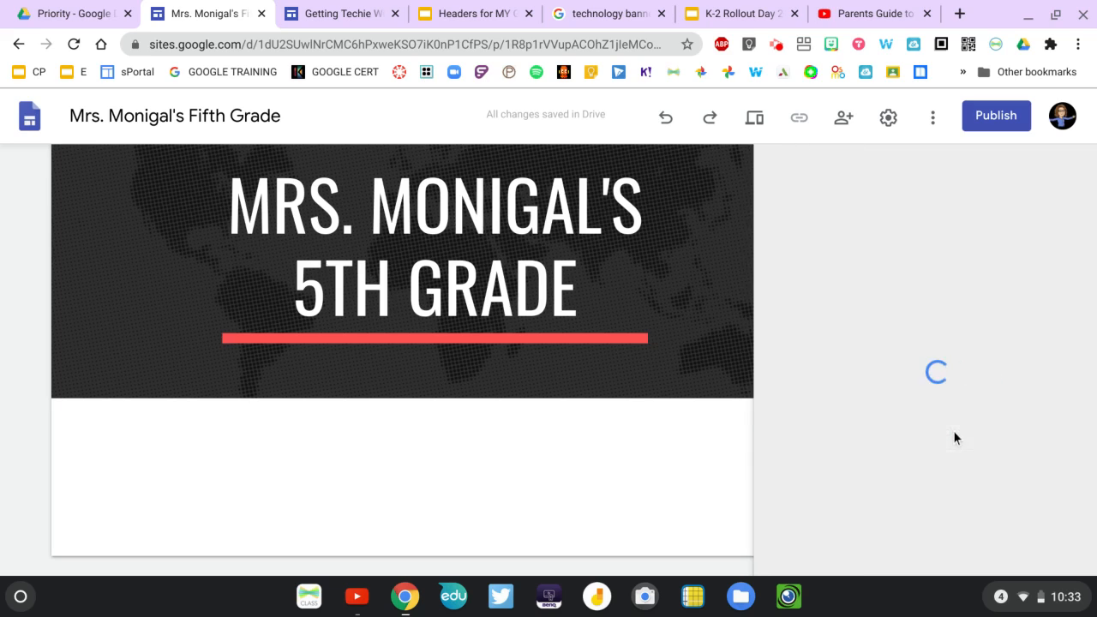
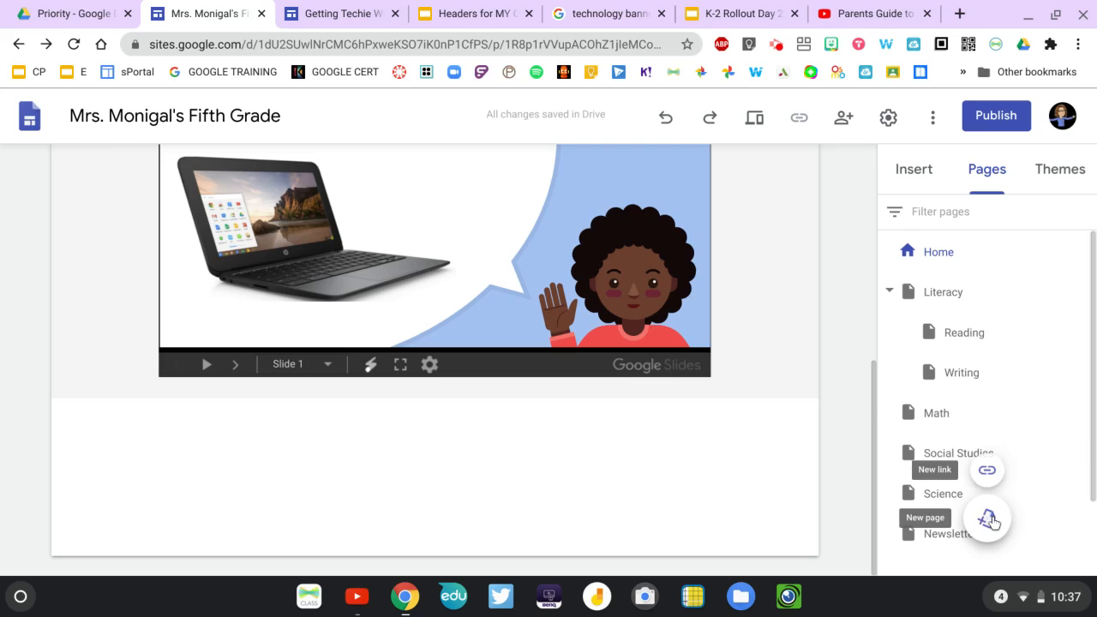
Add a new page named Google Classroom to the site and check its place in the page list.
{"action": "left_click", "coordinate": [988, 519]}
{"action": "type", "text": "Go"}
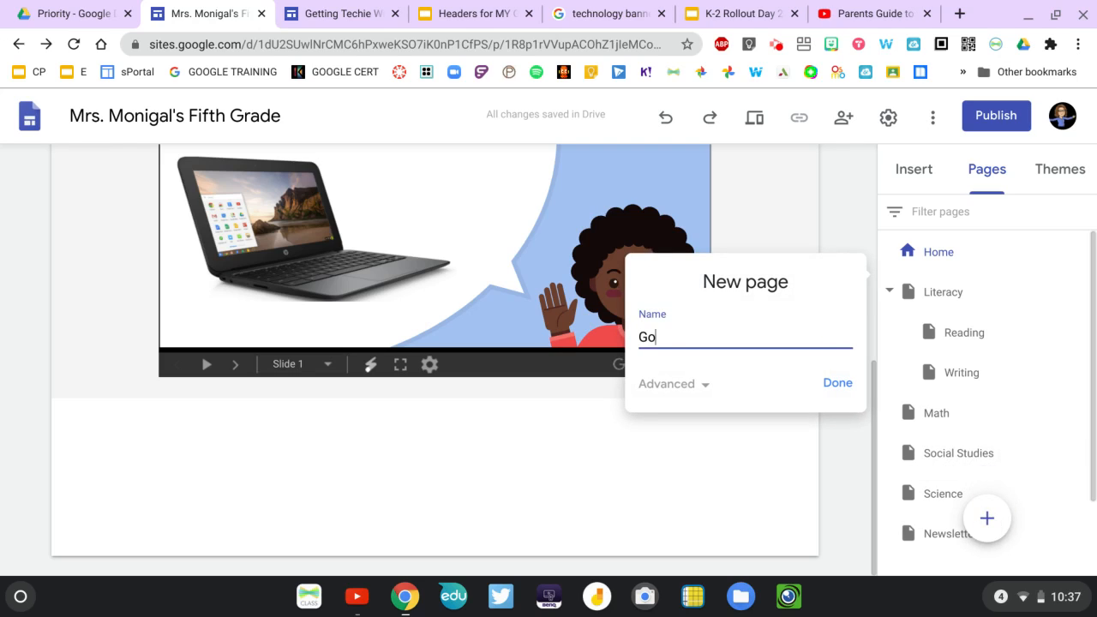
{"action": "type", "text": "ogle Classroom"}
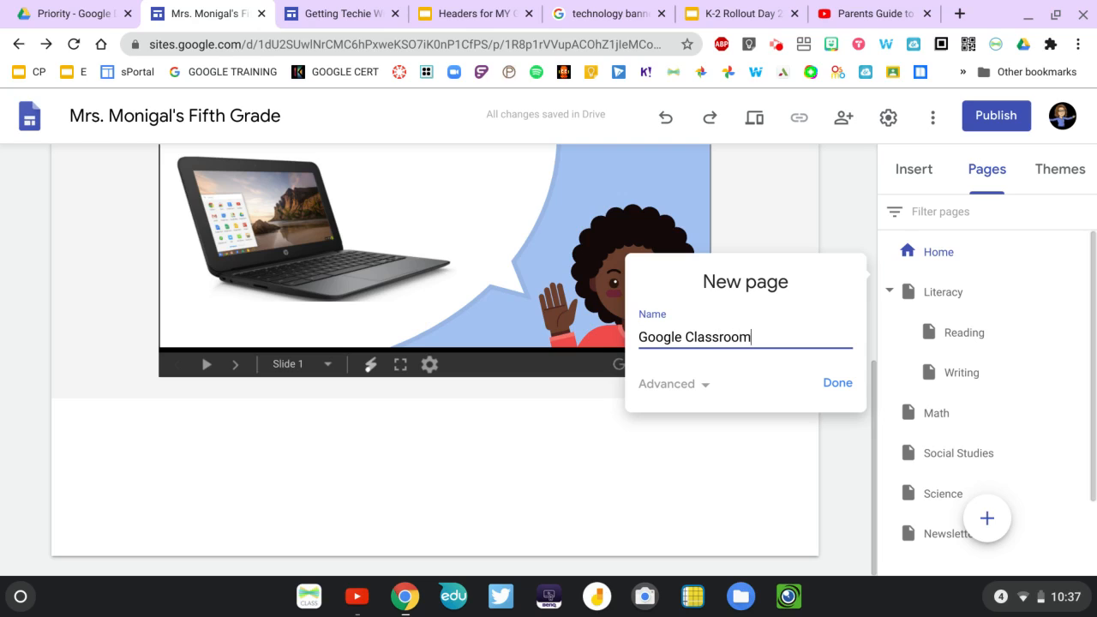
{"action": "left_click", "coordinate": [836, 390]}
{"action": "scroll", "coordinate": [1031, 422], "scroll_direction": "down", "scroll_amount": 2}
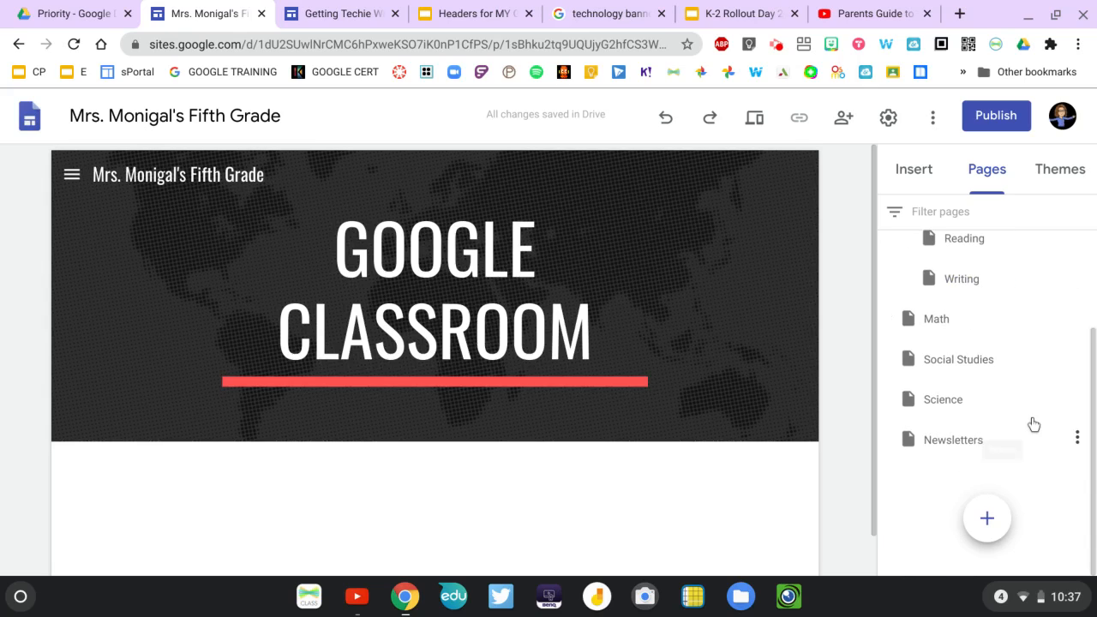
{"action": "scroll", "coordinate": [1033, 423], "scroll_direction": "up", "scroll_amount": 3}
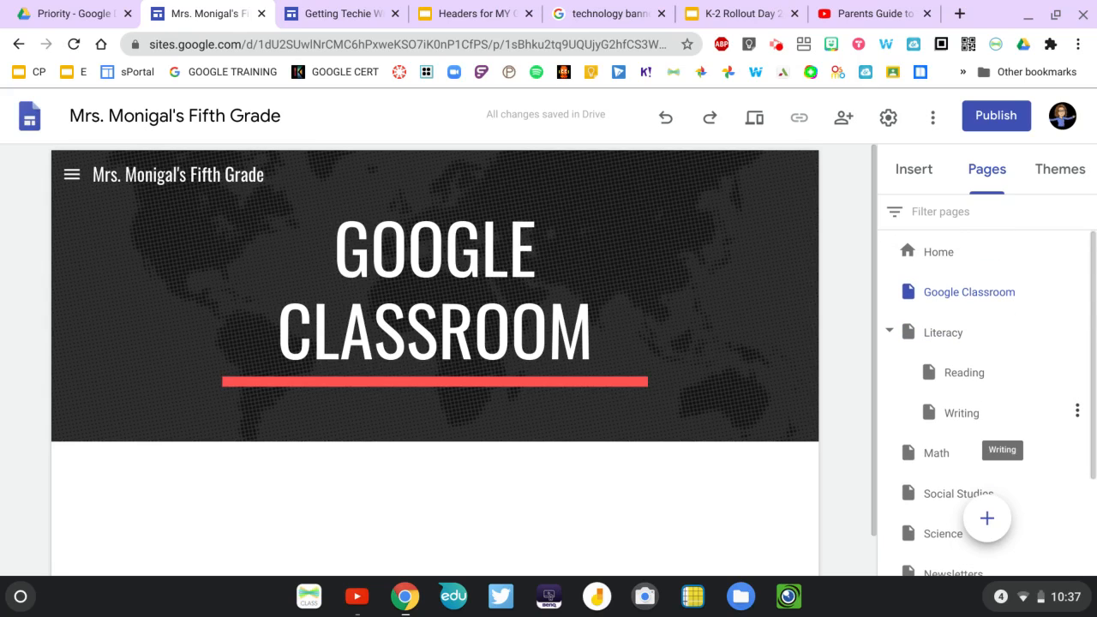
Start inserting a YouTube video on the Google Classroom page and copy the address of "Parents Guide to Google Classroom in 2020".
{"action": "left_click", "coordinate": [600, 379]}
{"action": "scroll", "coordinate": [600, 380], "scroll_direction": "down", "scroll_amount": 1}
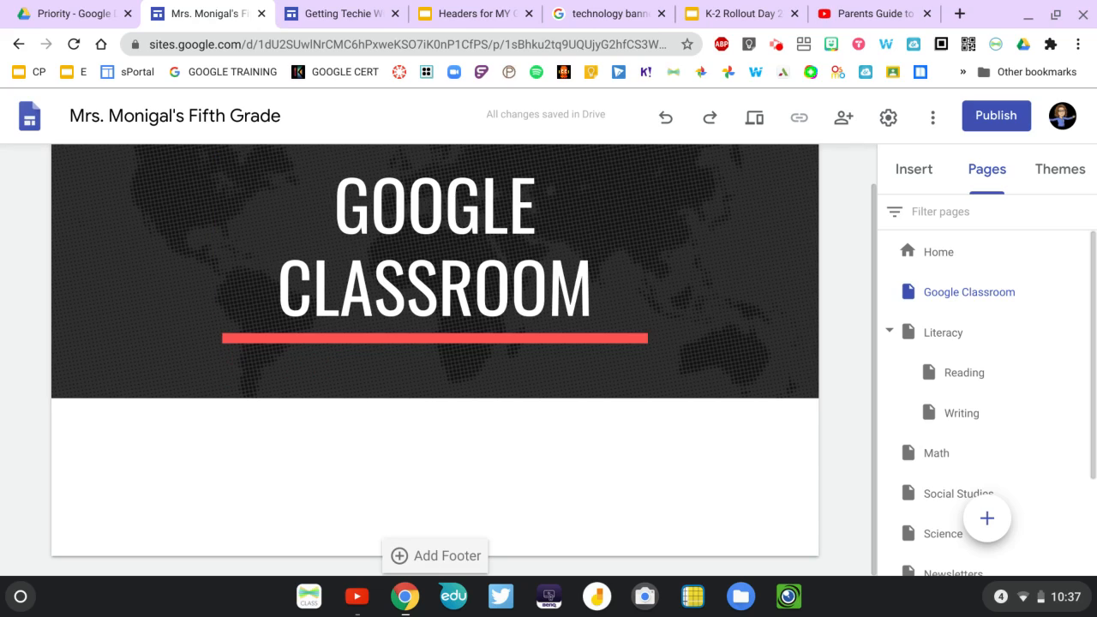
{"action": "left_click", "coordinate": [915, 172]}
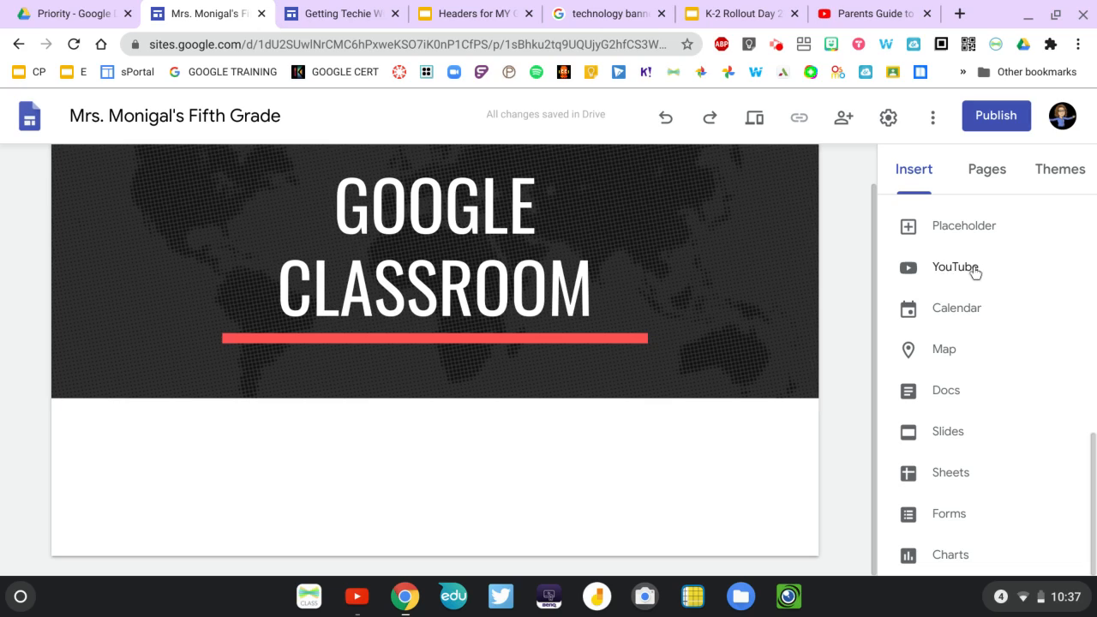
{"action": "left_click", "coordinate": [943, 272]}
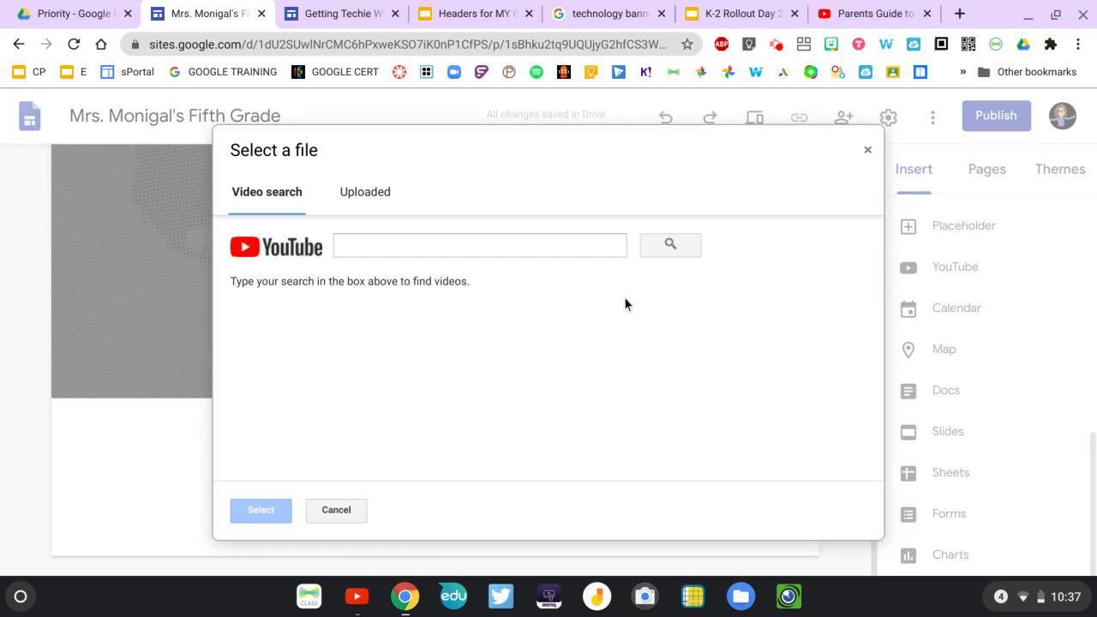
{"action": "left_click", "coordinate": [851, 18]}
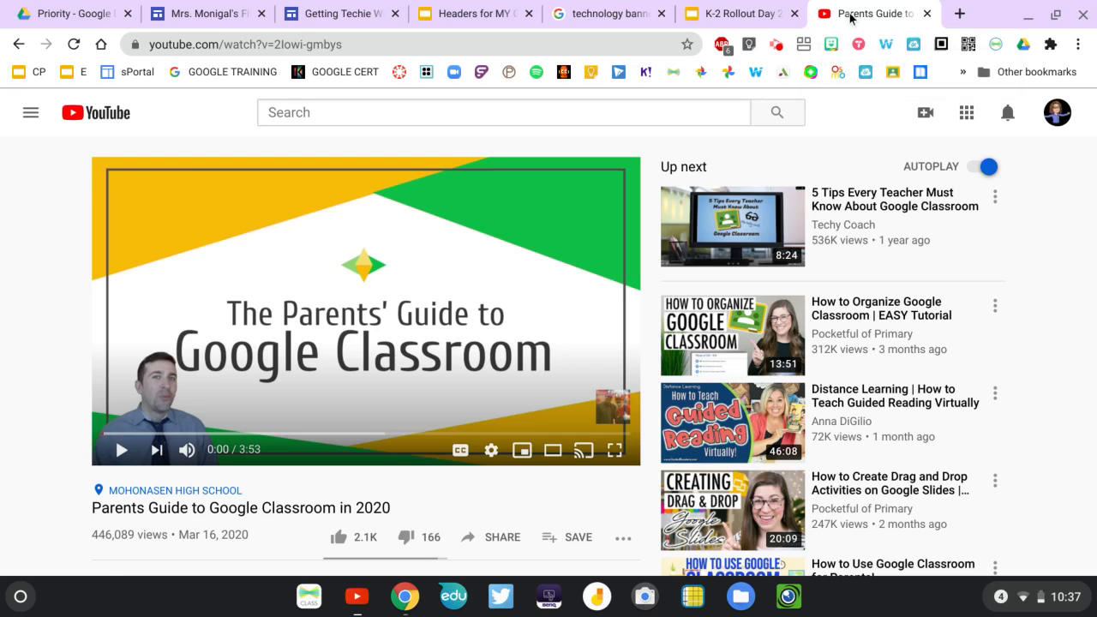
{"action": "left_click", "coordinate": [374, 44]}
{"action": "key", "text": "ctrl+c"}
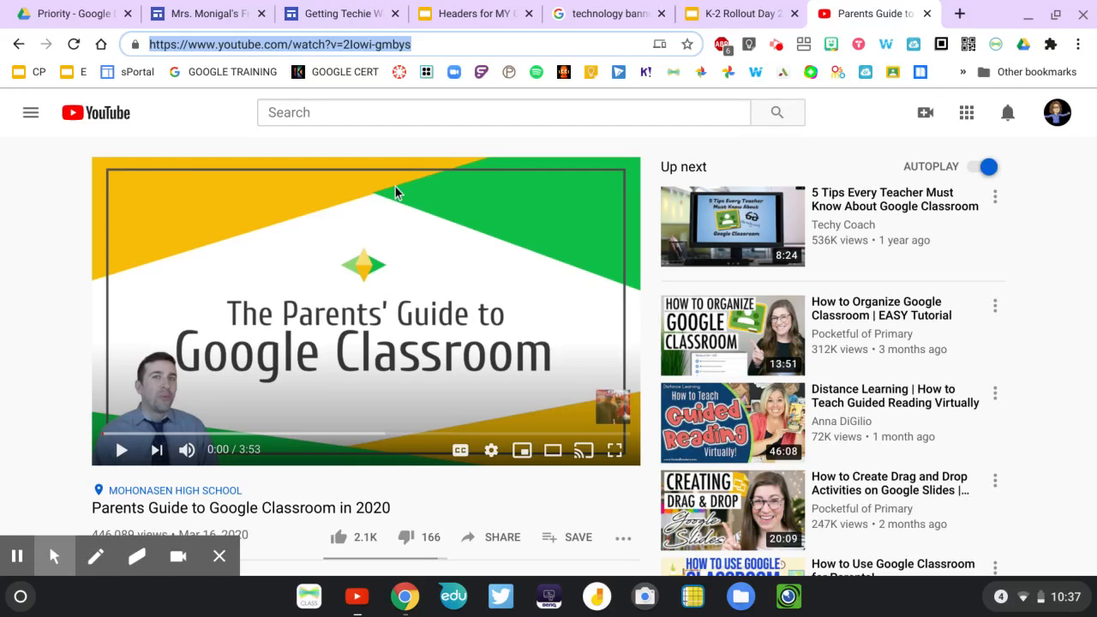
{"action": "left_click", "coordinate": [733, 17]}
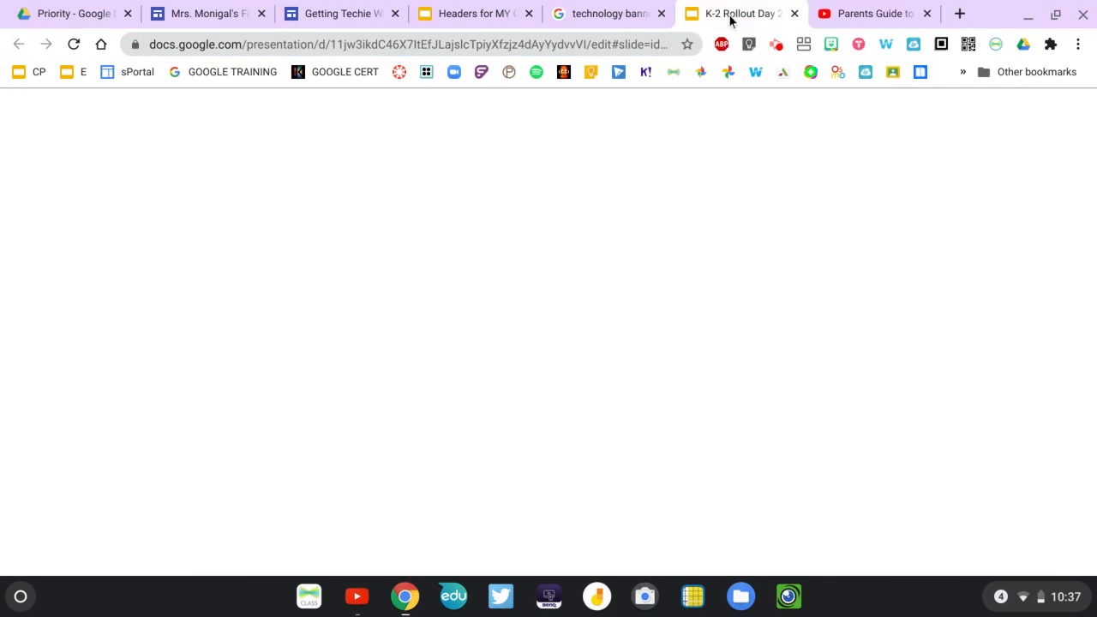
{"action": "left_click", "coordinate": [209, 14]}
Find the video by its copied YouTube address and insert it on the Google Classroom page.
{"action": "left_click", "coordinate": [406, 245]}
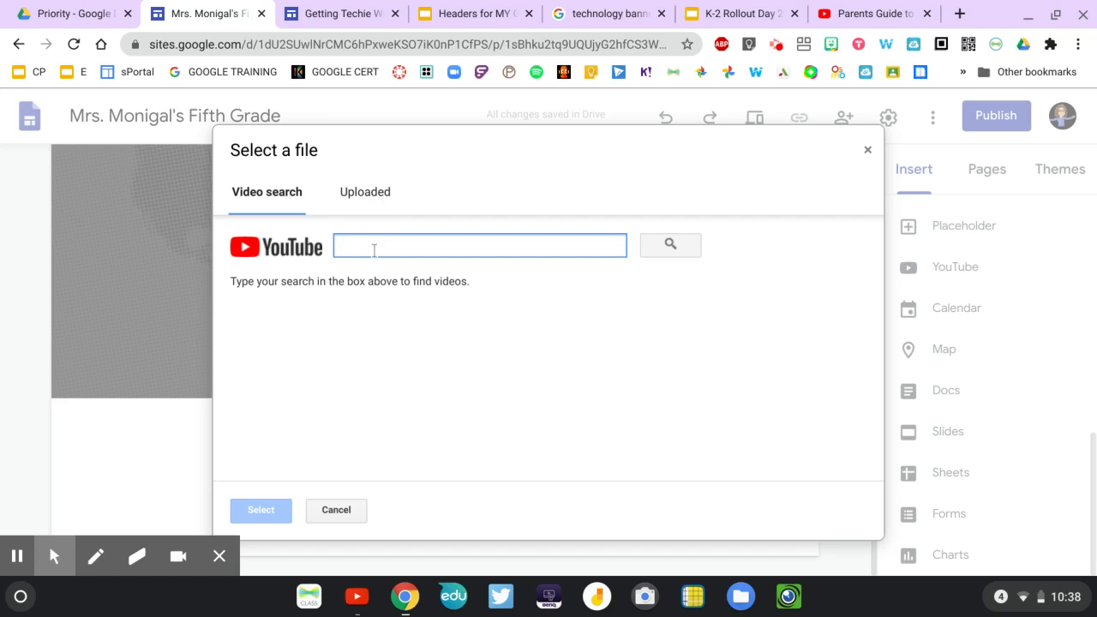
{"action": "key", "text": "ctrl+v"}
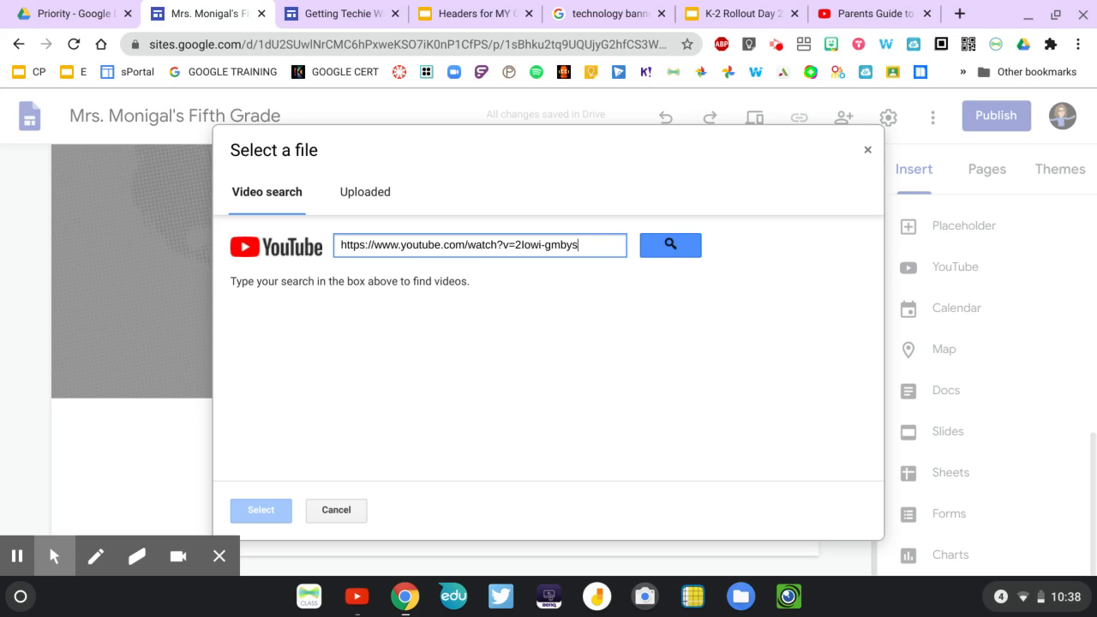
{"action": "left_click", "coordinate": [664, 242]}
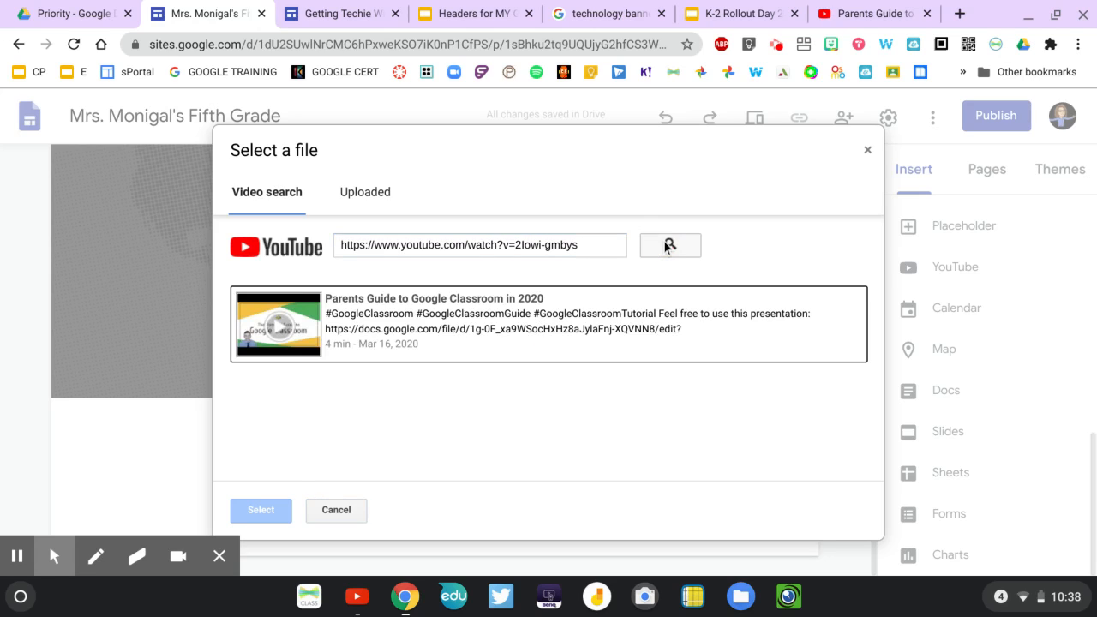
{"action": "left_click", "coordinate": [515, 324]}
{"action": "left_click", "coordinate": [261, 509]}
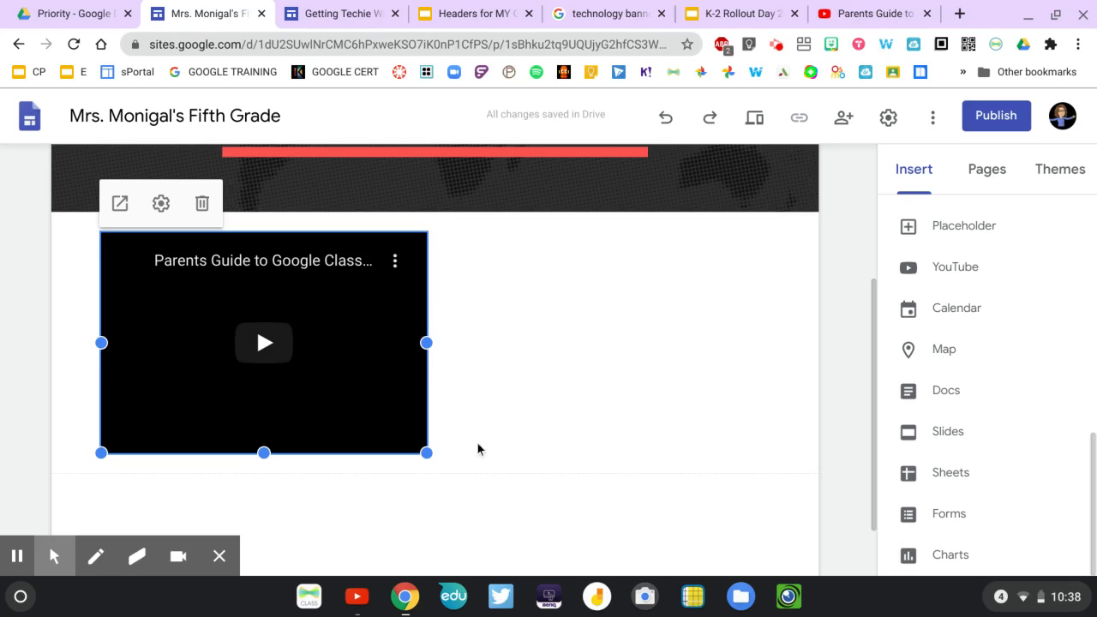
Shrink the embedded YouTube video and check how it sits below the page header.
{"action": "left_click_drag", "start_coordinate": [426, 448], "coordinate": [423, 453]}
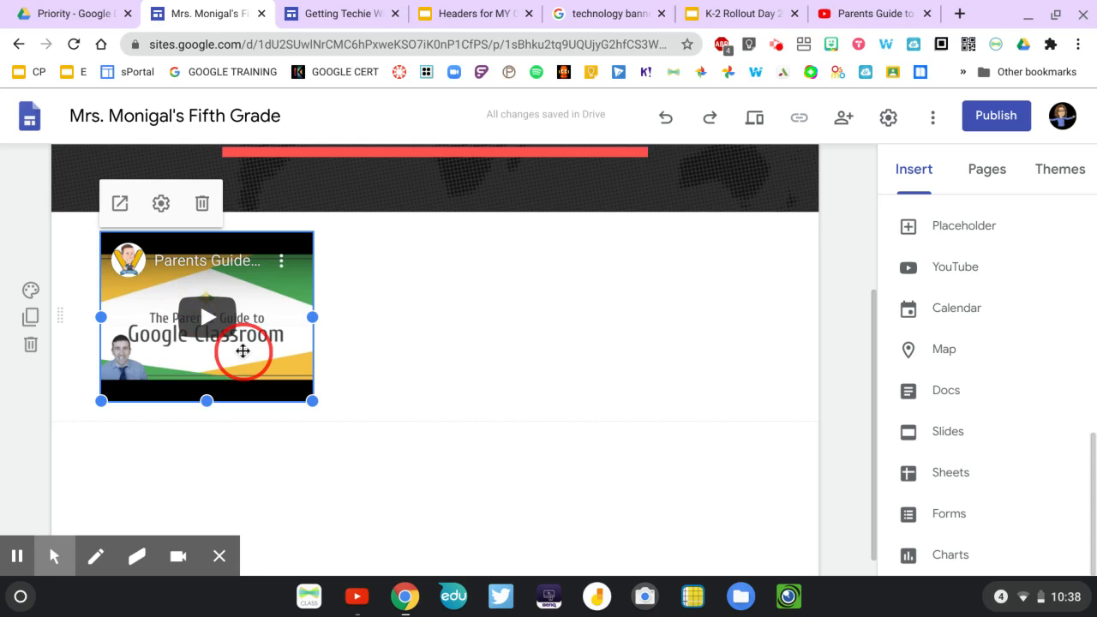
{"action": "scroll", "coordinate": [472, 279], "scroll_direction": "down", "scroll_amount": 1}
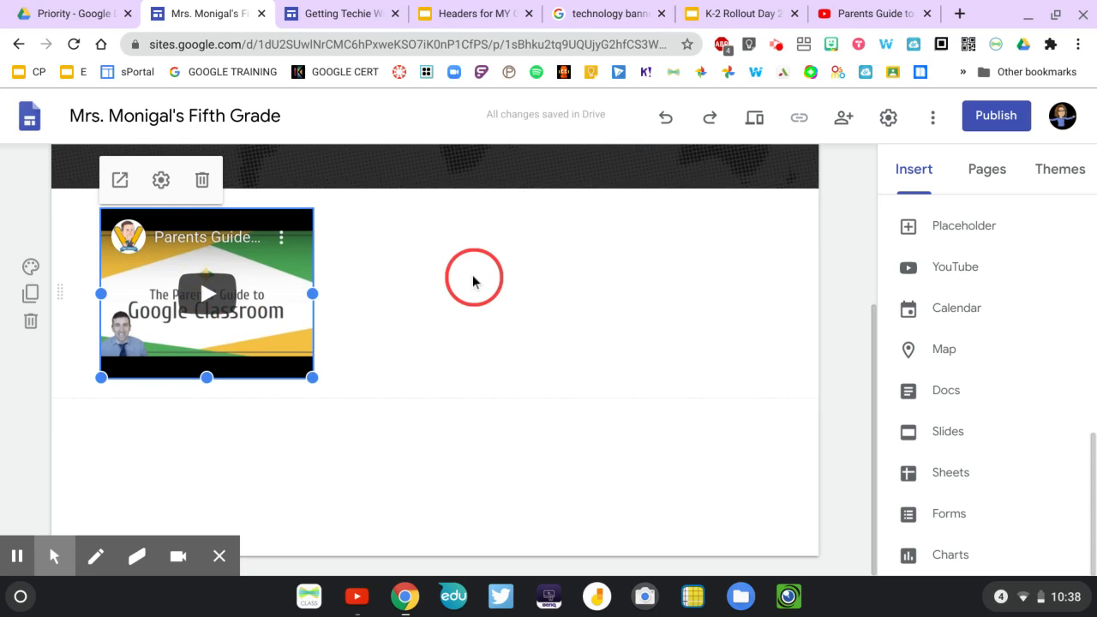
{"action": "scroll", "coordinate": [472, 280], "scroll_direction": "up", "scroll_amount": 4}
{"action": "scroll", "coordinate": [473, 279], "scroll_direction": "down", "scroll_amount": 2}
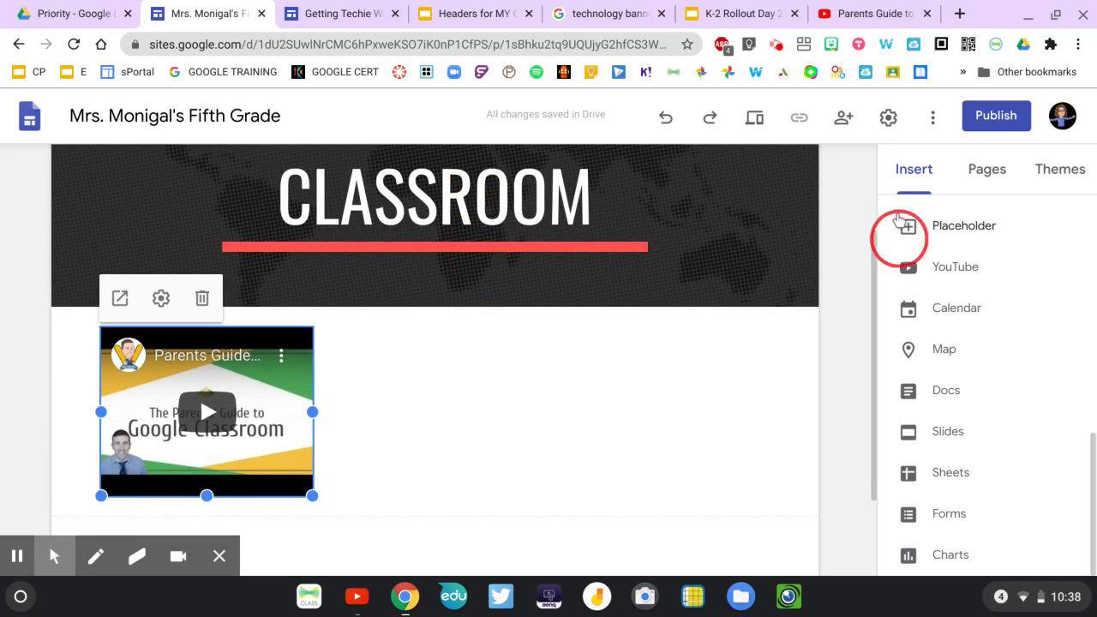
Collapse the Literacy subpages in the page list and hide the Science page from navigation.
{"action": "left_click", "coordinate": [986, 170]}
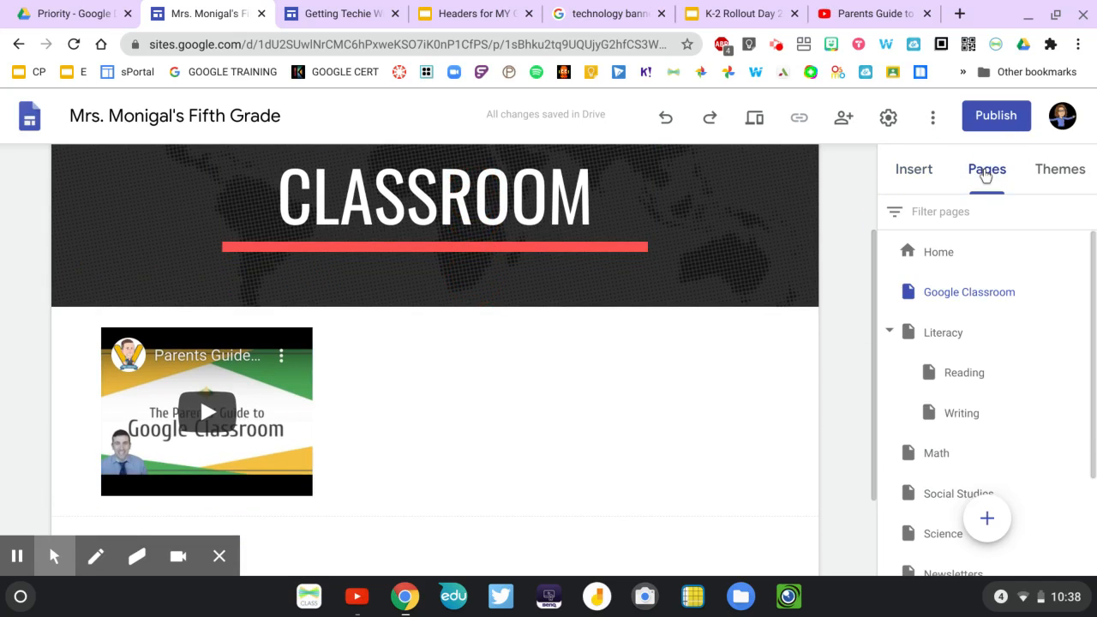
{"action": "left_click", "coordinate": [892, 335]}
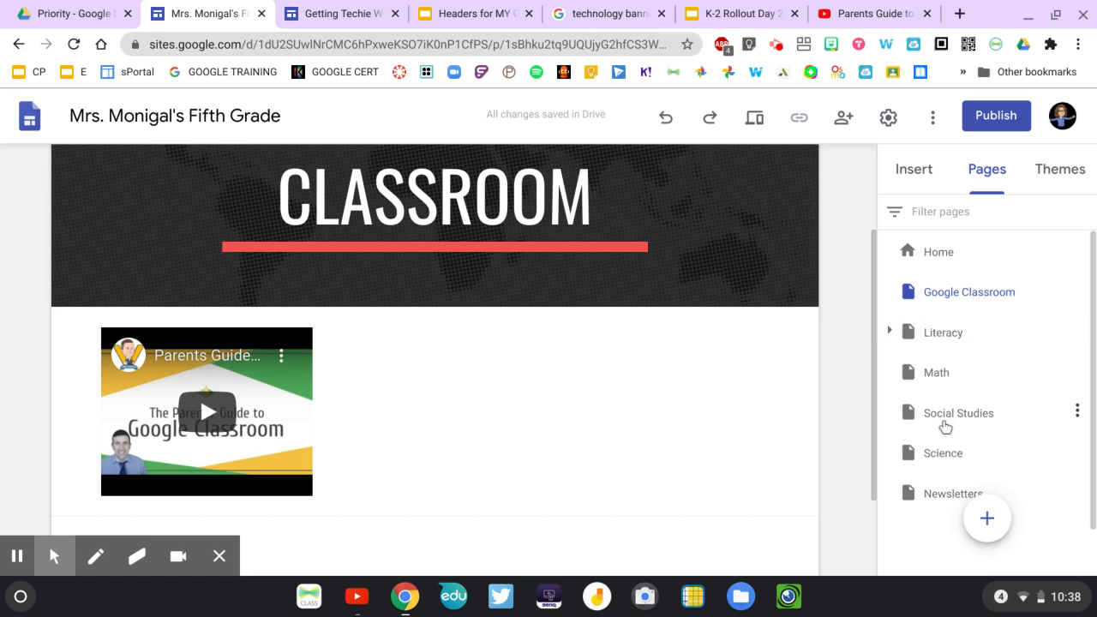
{"action": "scroll", "coordinate": [943, 426], "scroll_direction": "down", "scroll_amount": 1}
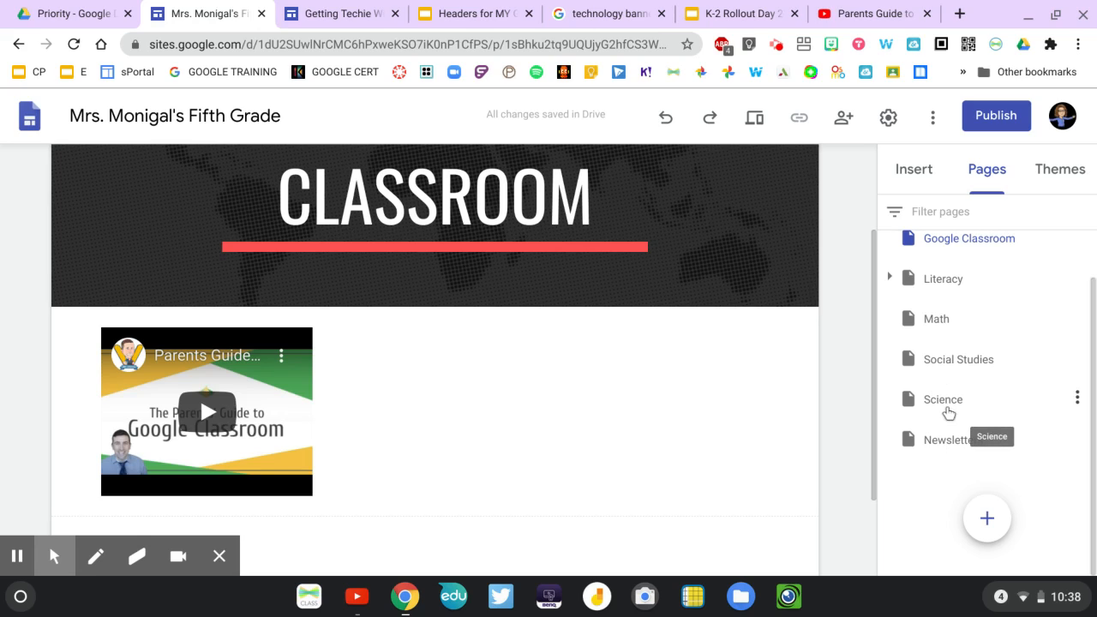
{"action": "left_click", "coordinate": [1077, 399]}
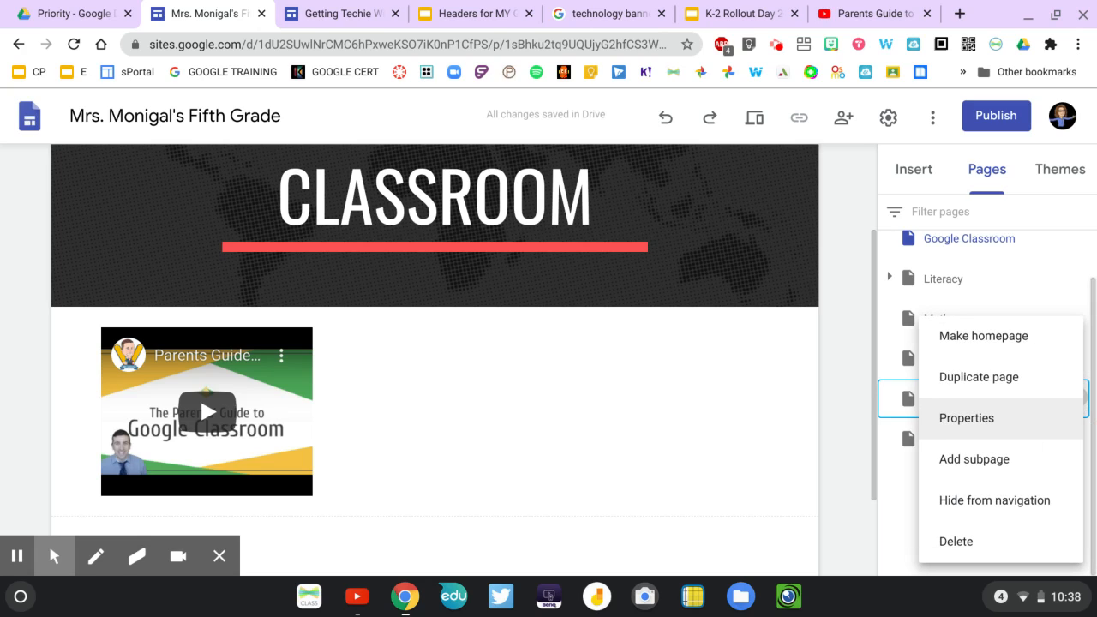
{"action": "left_click", "coordinate": [1019, 500]}
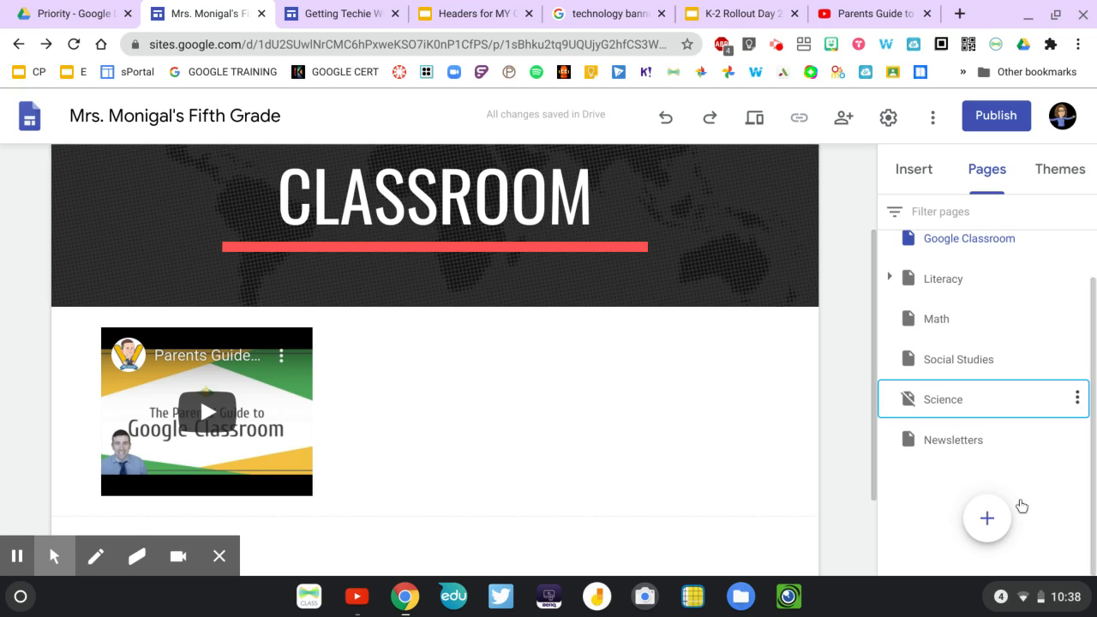
Open the Science page and check the site's navigation menu for the pages it lists.
{"action": "left_click", "coordinate": [954, 408]}
{"action": "scroll", "coordinate": [635, 446], "scroll_direction": "down", "scroll_amount": 1}
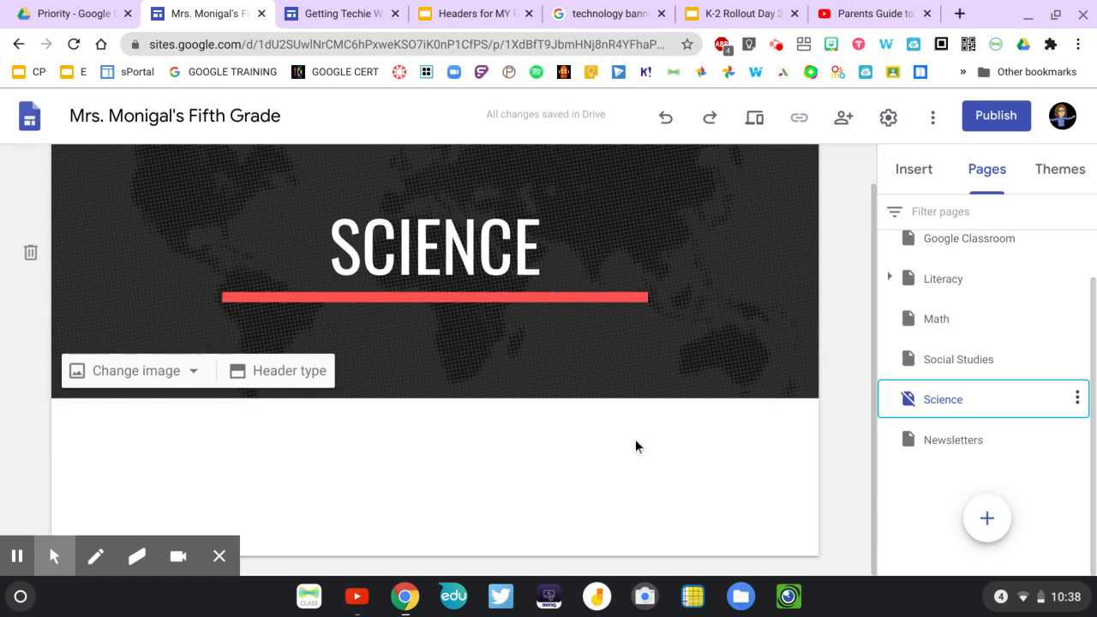
{"action": "scroll", "coordinate": [635, 445], "scroll_direction": "up", "scroll_amount": 1}
{"action": "scroll", "coordinate": [636, 446], "scroll_direction": "down", "scroll_amount": 1}
{"action": "scroll", "coordinate": [592, 283], "scroll_direction": "up", "scroll_amount": 1}
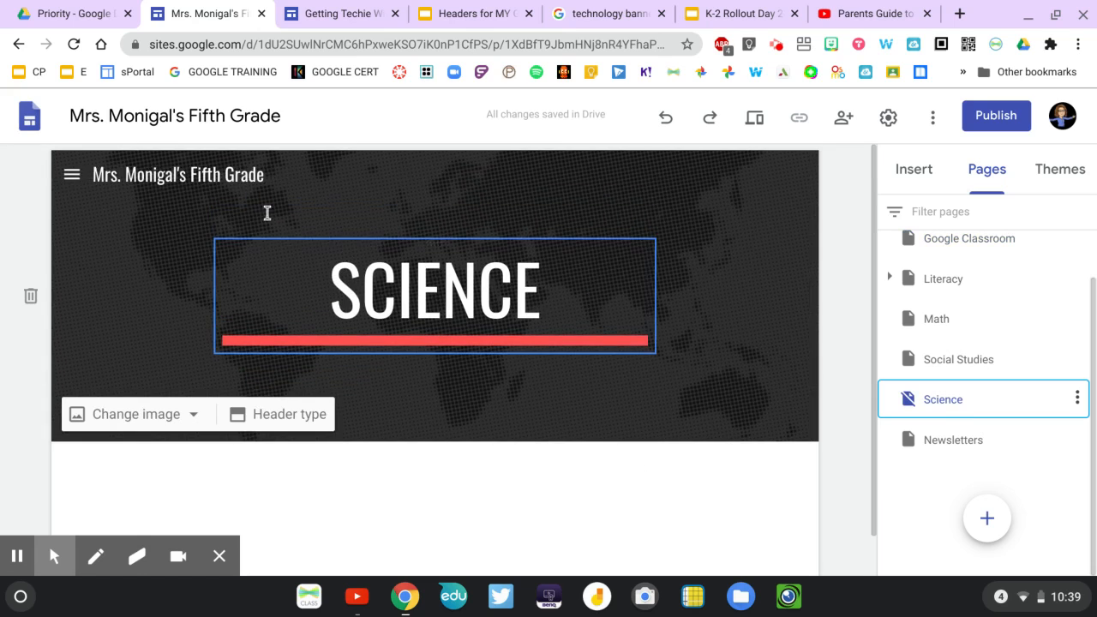
{"action": "left_click", "coordinate": [73, 175]}
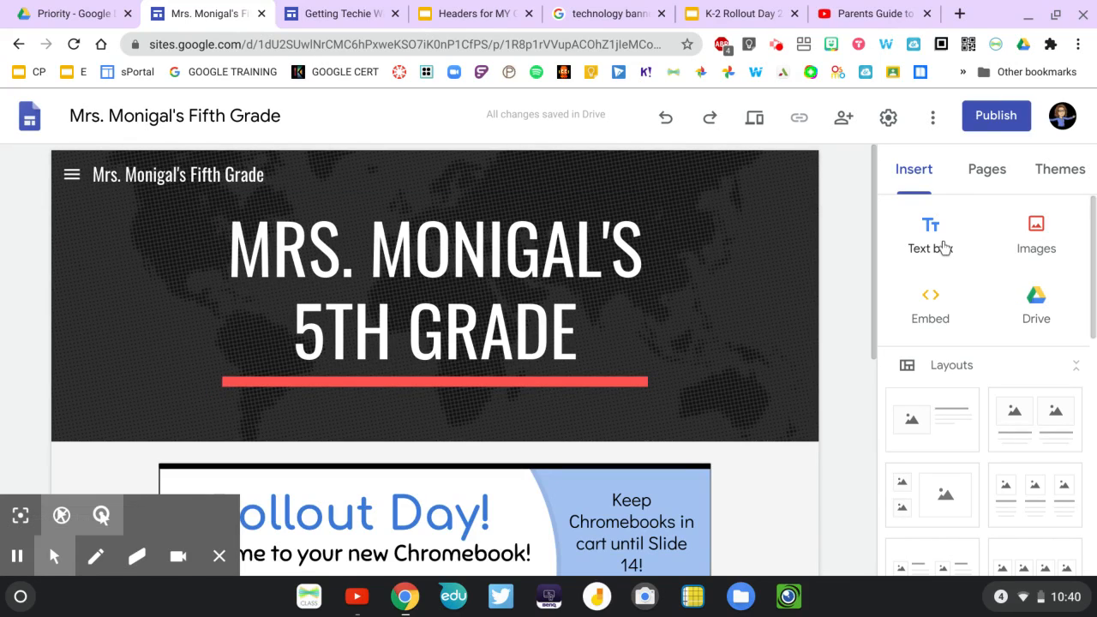
Add a text box above the home page slideshow reading "This slide show will change weekly to represent in class and out of class student learning.".
{"action": "scroll", "coordinate": [851, 283], "scroll_direction": "down", "scroll_amount": 3}
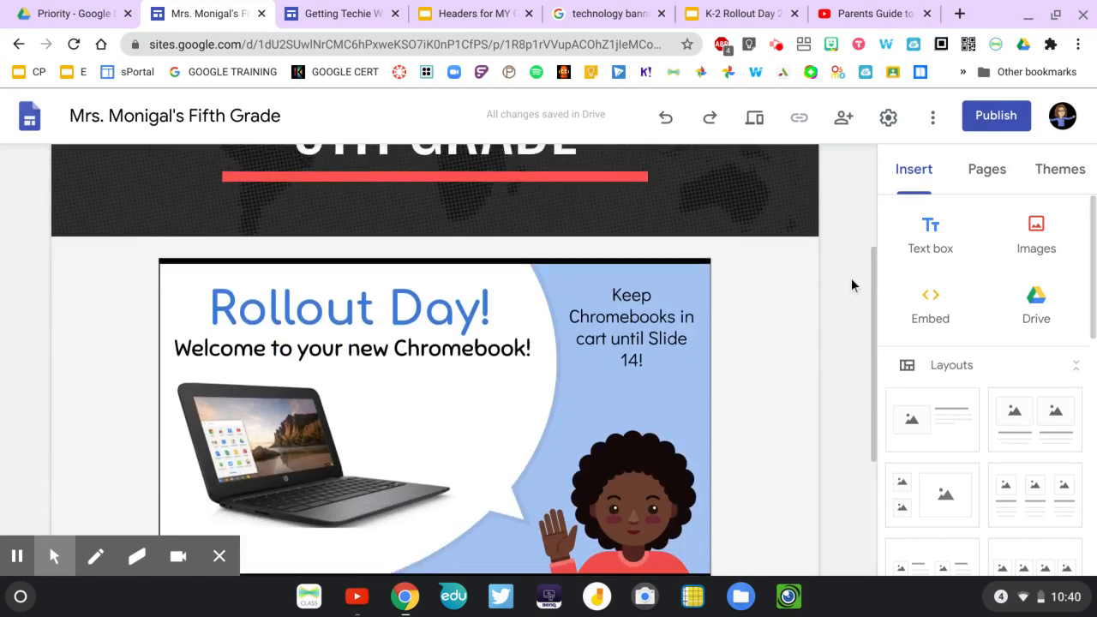
{"action": "scroll", "coordinate": [851, 283], "scroll_direction": "up", "scroll_amount": 3}
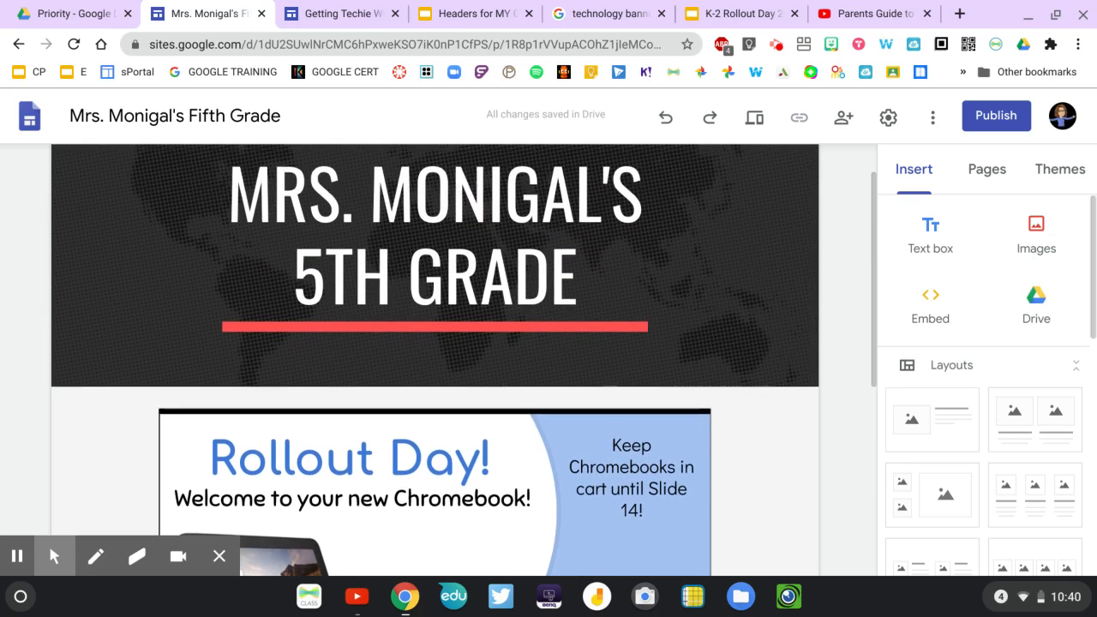
{"action": "left_click", "coordinate": [932, 248]}
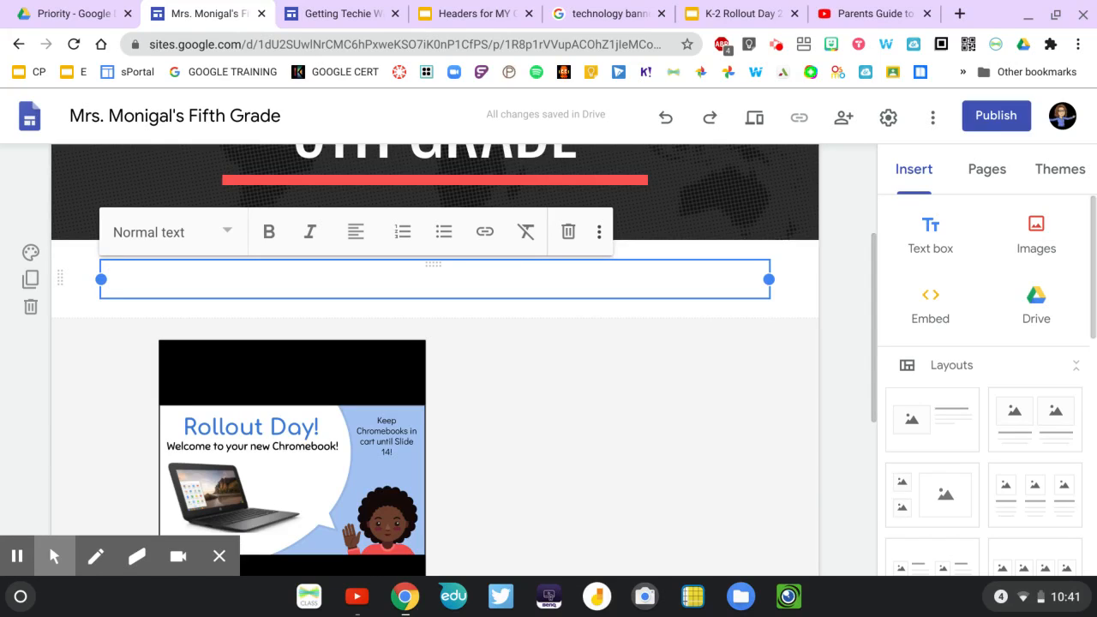
{"action": "type", "text": "This slide"}
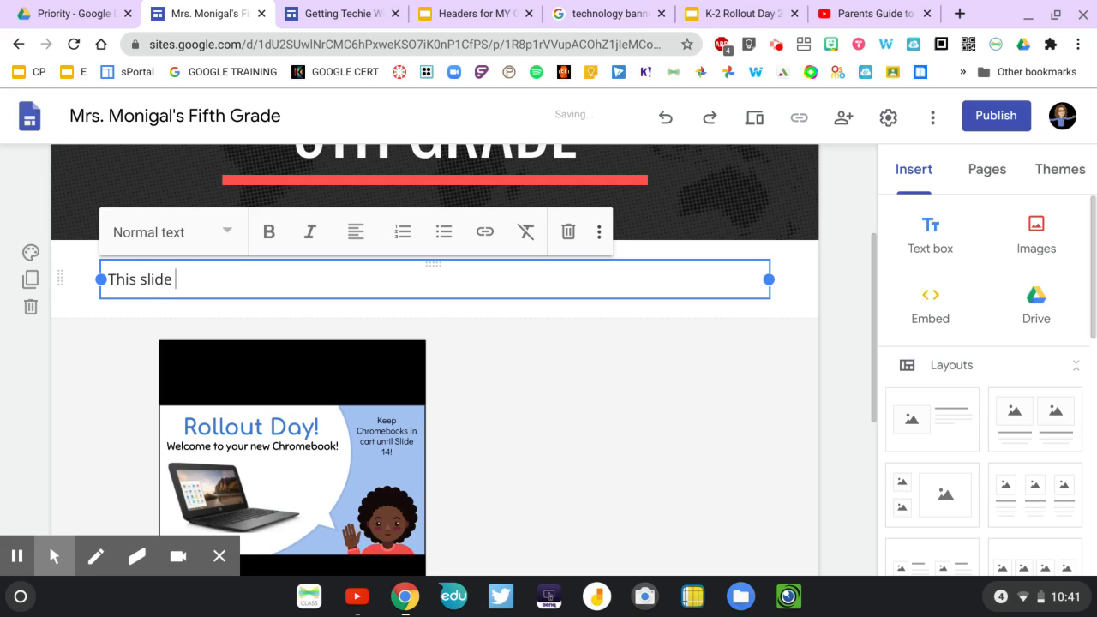
{"action": "type", "text": " show will change we"}
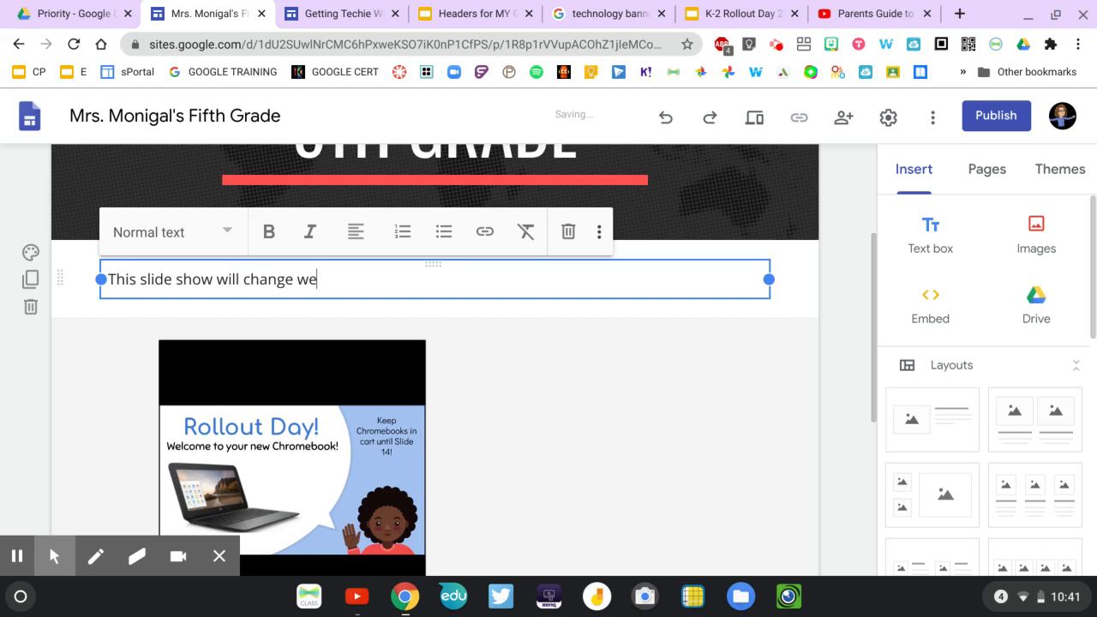
{"action": "type", "text": "ekly to represent in"}
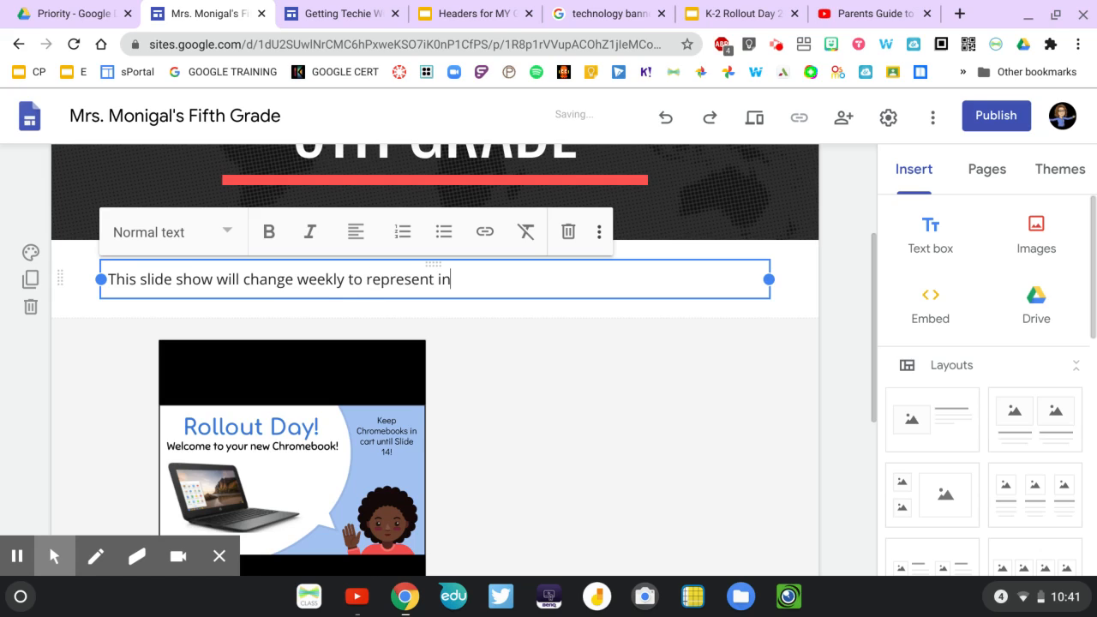
{"action": "type", "text": " class and out of clas"}
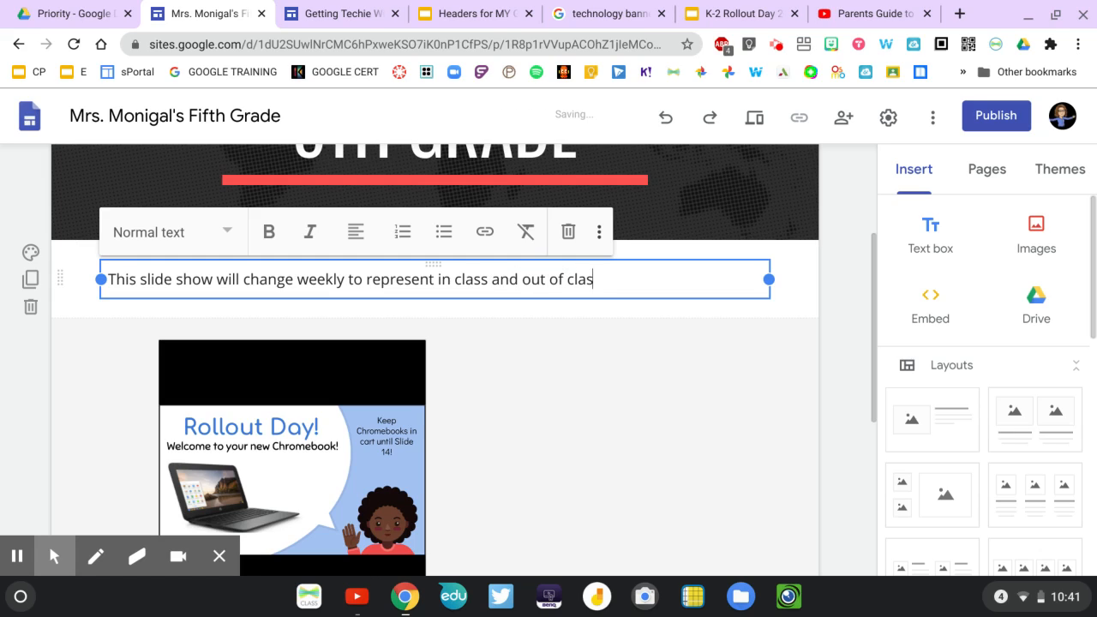
{"action": "type", "text": "s student"}
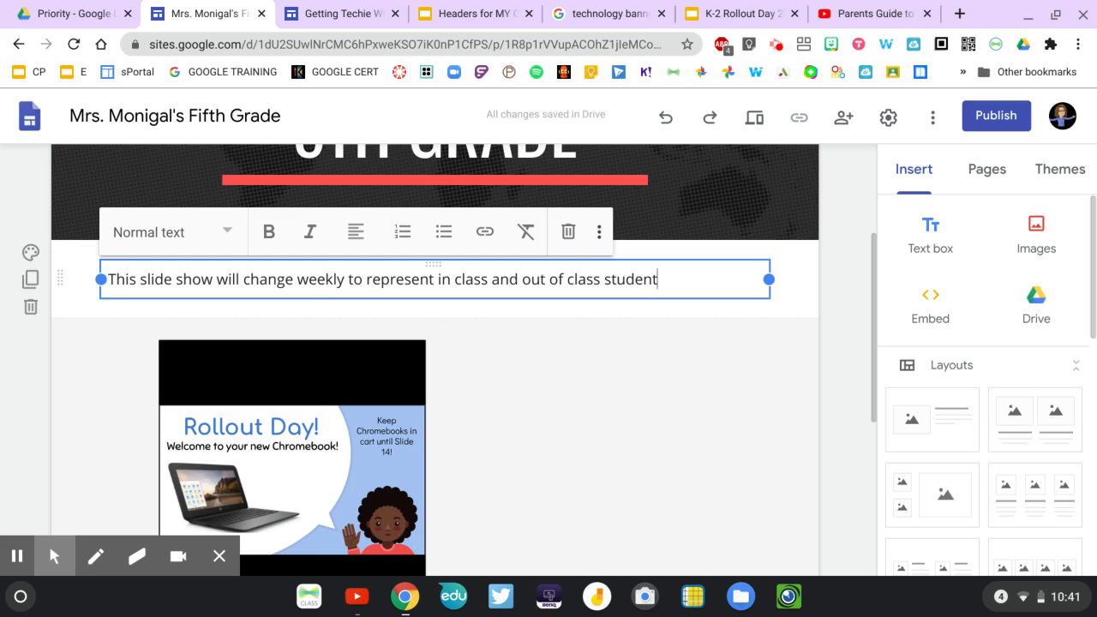
{"action": "type", "text": " learn"}
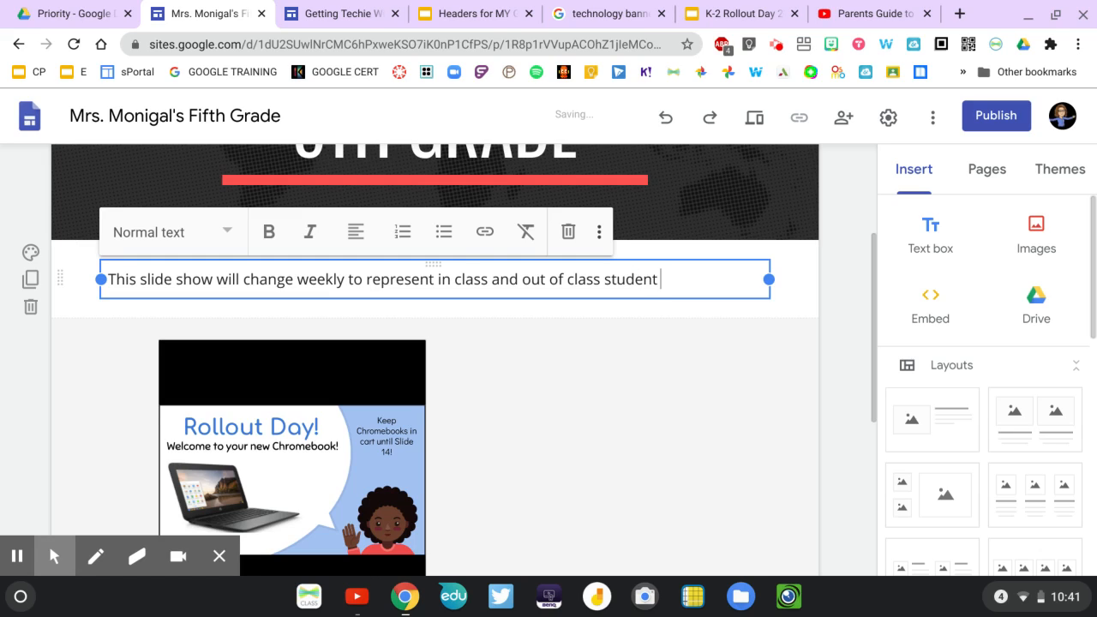
{"action": "type", "text": "ing."}
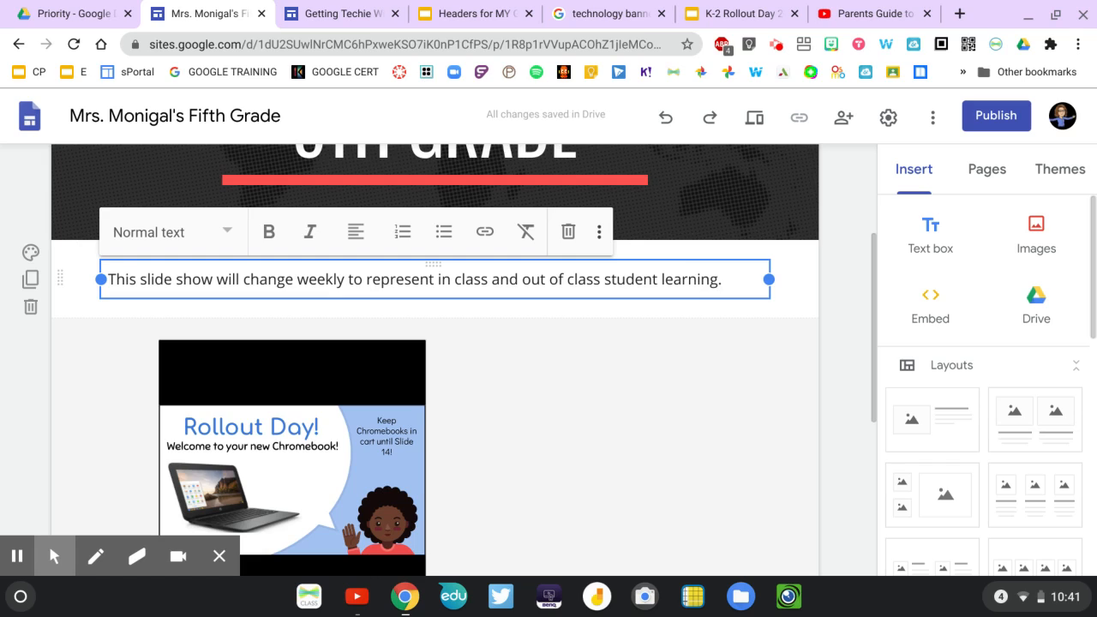
Set the section background behind the slide show description text to Emphasis 2.
{"action": "left_click", "coordinate": [523, 437]}
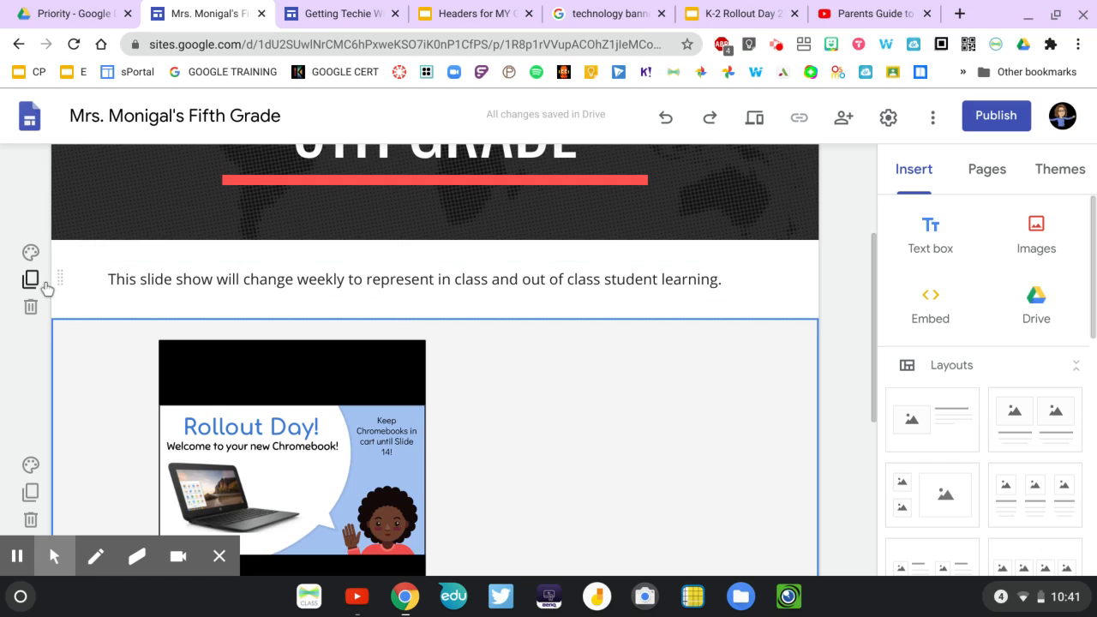
{"action": "left_click", "coordinate": [32, 254]}
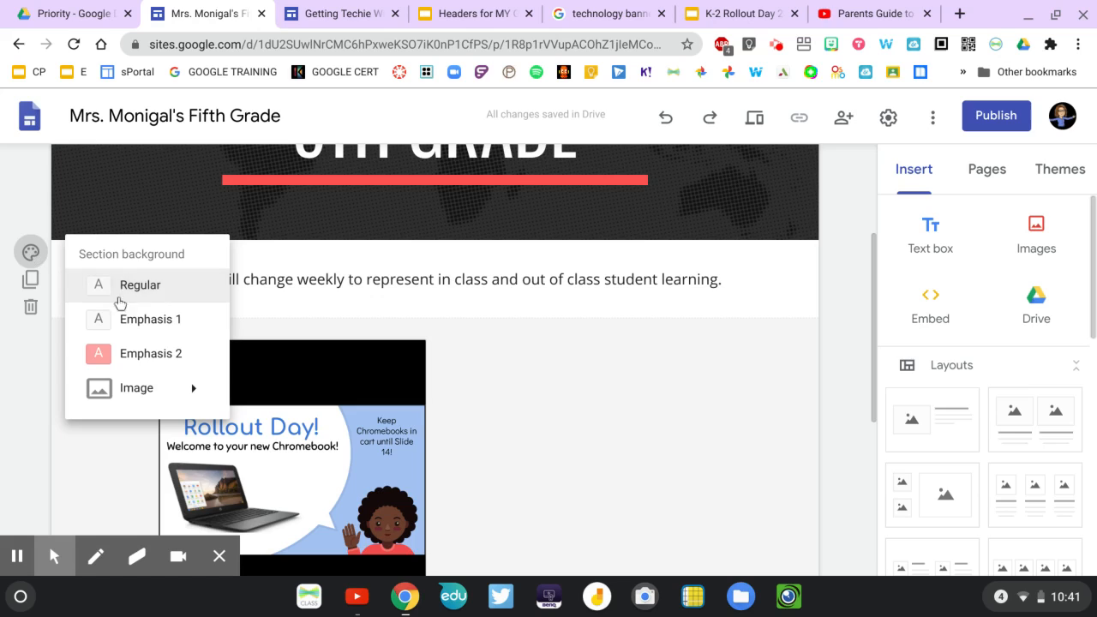
{"action": "left_click", "coordinate": [132, 355]}
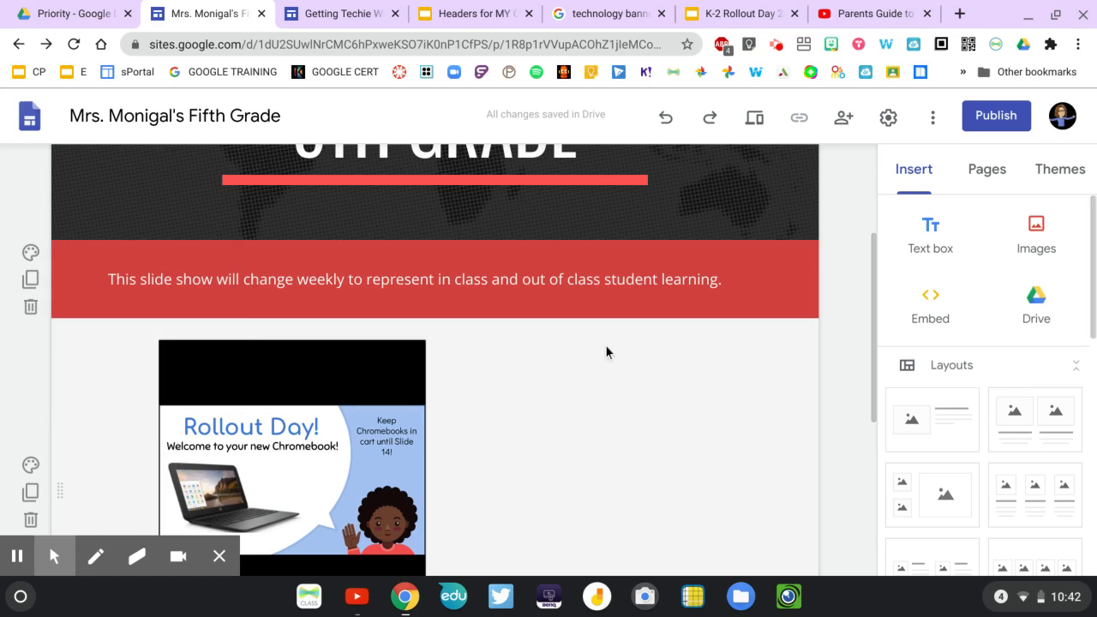
Add the layout with one image beside text below the slideshow and move the slideshow into its image placeholder.
{"action": "scroll", "coordinate": [605, 344], "scroll_direction": "down", "scroll_amount": 3}
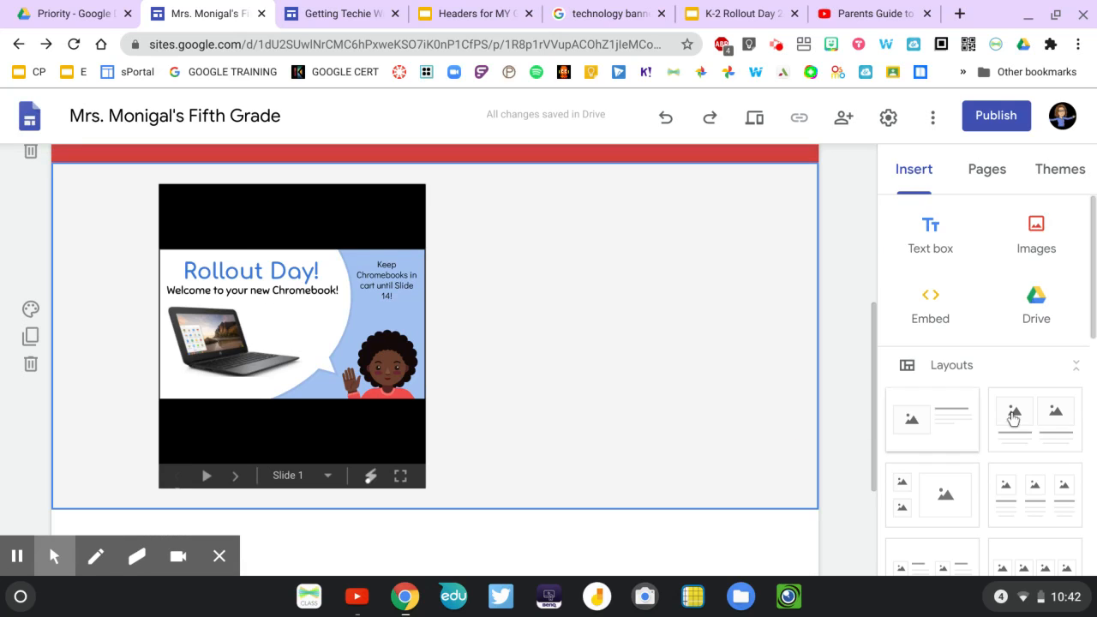
{"action": "left_click", "coordinate": [931, 429]}
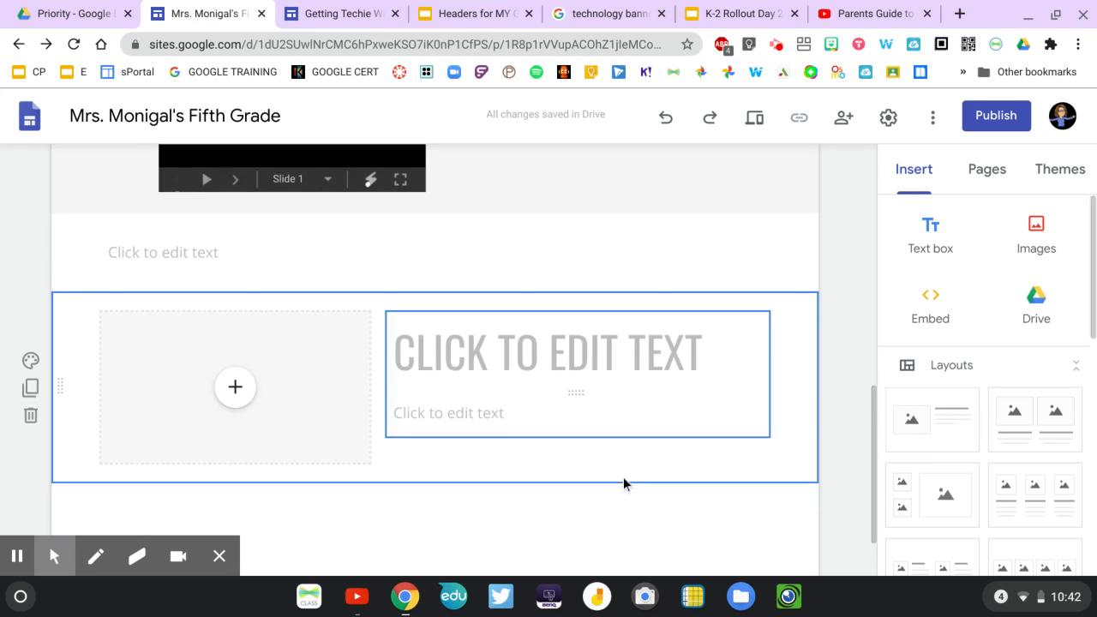
{"action": "scroll", "coordinate": [623, 477], "scroll_direction": "up", "scroll_amount": 1}
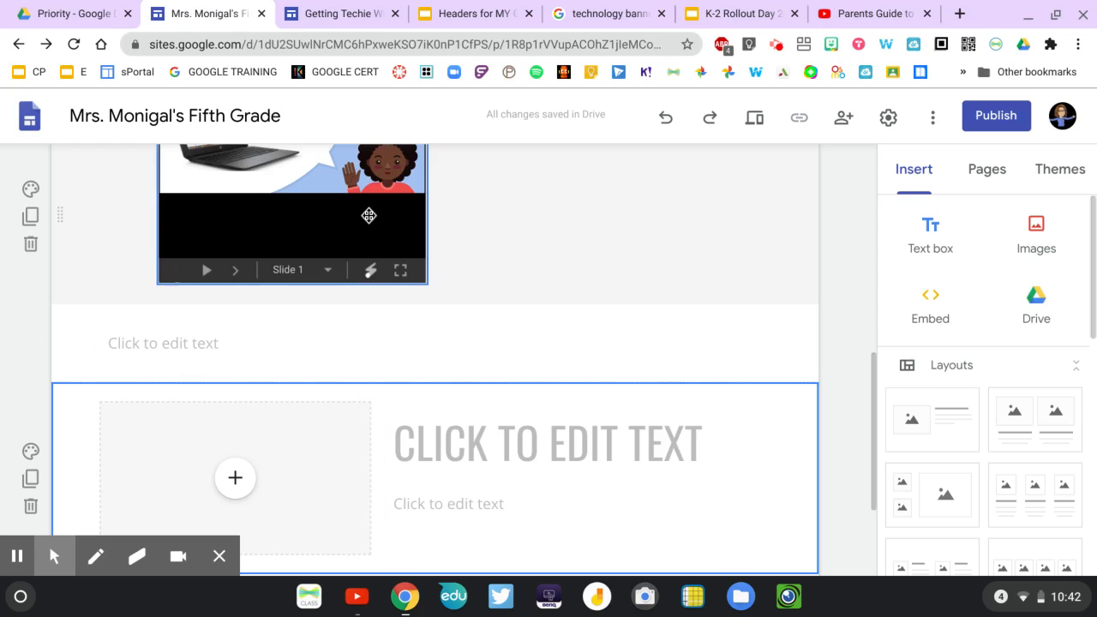
{"action": "left_click_drag", "start_coordinate": [368, 215], "coordinate": [229, 468]}
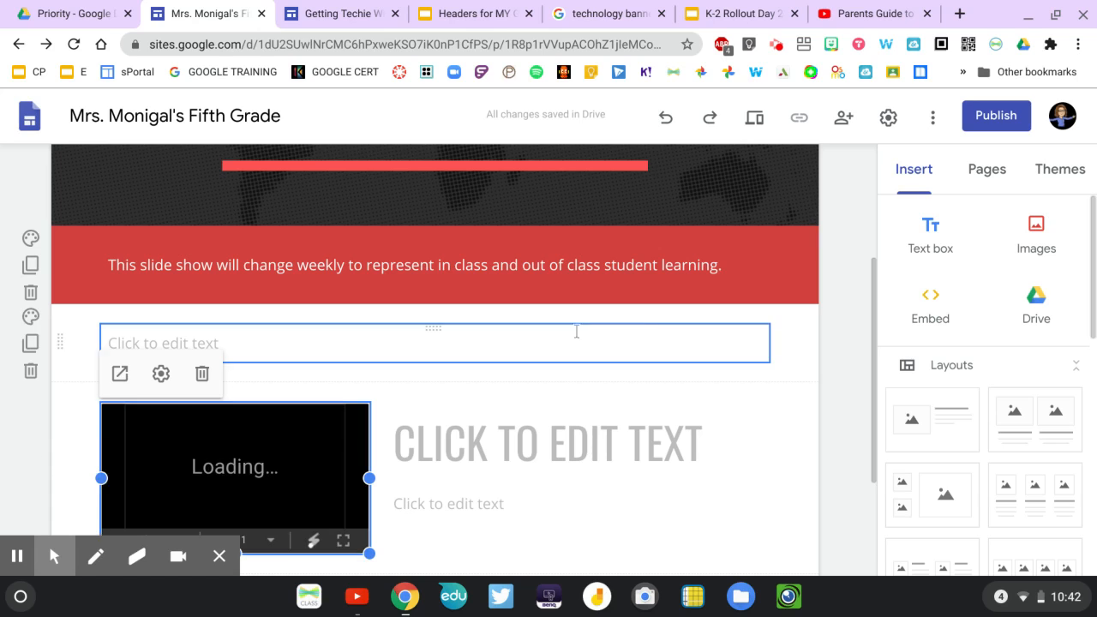
Enlarge the embedded Rollout Day slideshow within its new layout section.
{"action": "scroll", "coordinate": [513, 477], "scroll_direction": "up", "scroll_amount": 2}
{"action": "scroll", "coordinate": [513, 477], "scroll_direction": "down", "scroll_amount": 4}
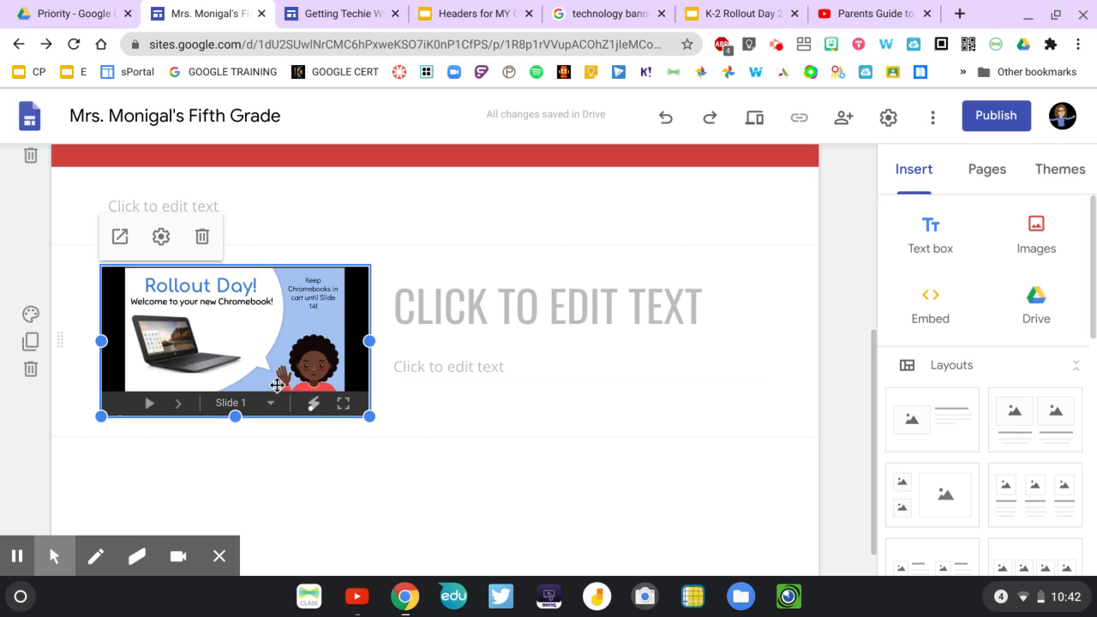
{"action": "mouse_move", "coordinate": [368, 417]}
{"action": "left_mouse_down"}
{"action": "mouse_move", "coordinate": [370, 429]}
{"action": "mouse_move", "coordinate": [382, 426]}
{"action": "left_mouse_up"}
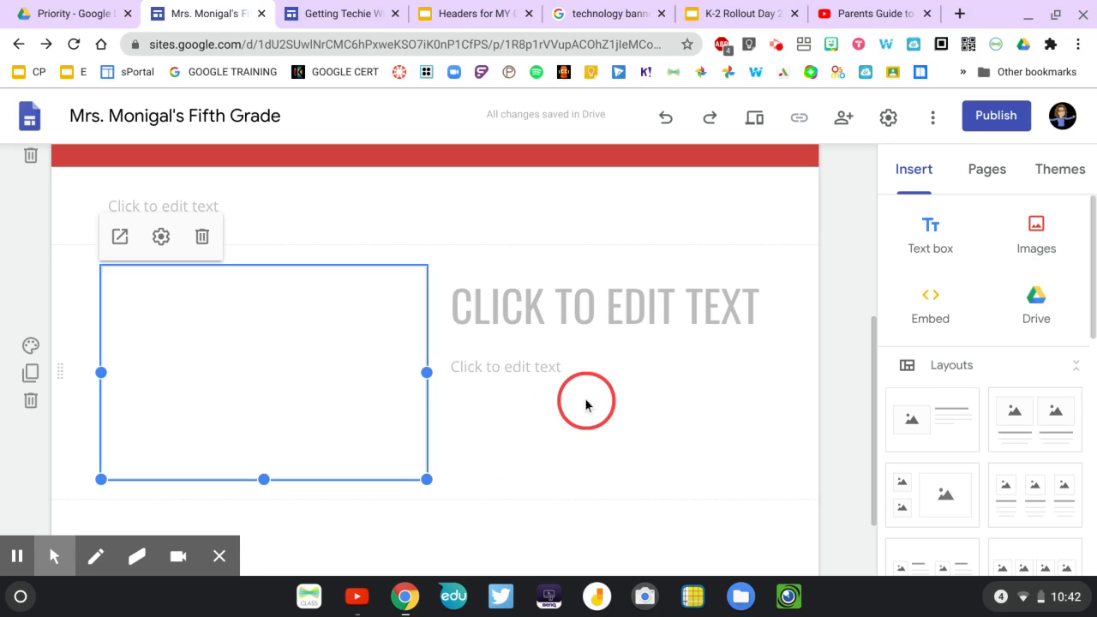
Delete the embedded slideshow from the layout section, undo the deletion and reload the site.
{"action": "scroll", "coordinate": [588, 399], "scroll_direction": "up", "scroll_amount": 2}
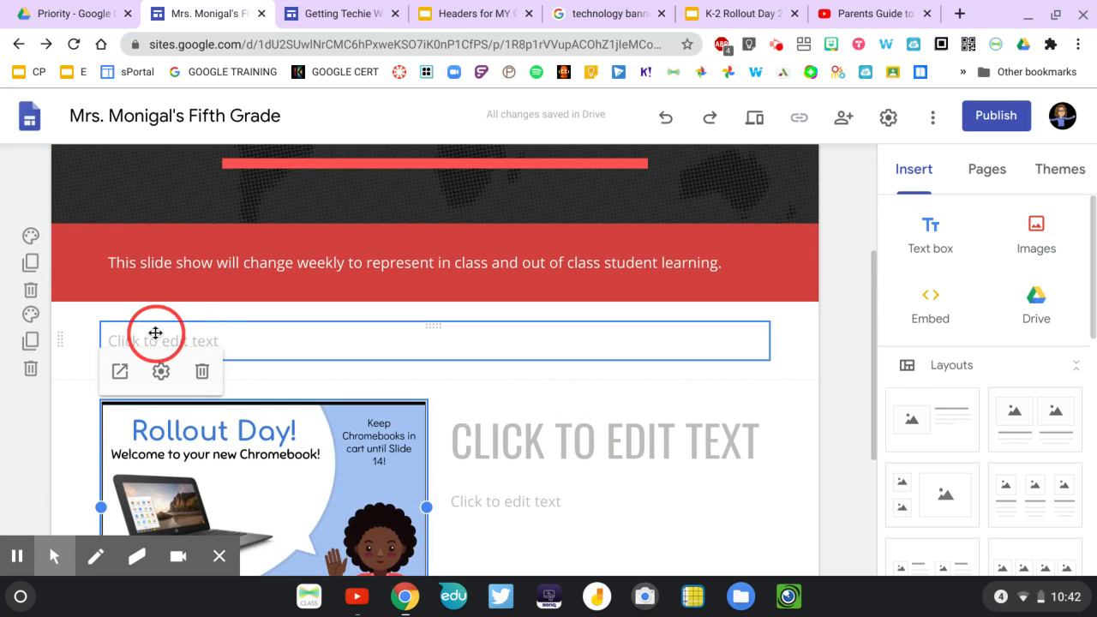
{"action": "left_click", "coordinate": [205, 371]}
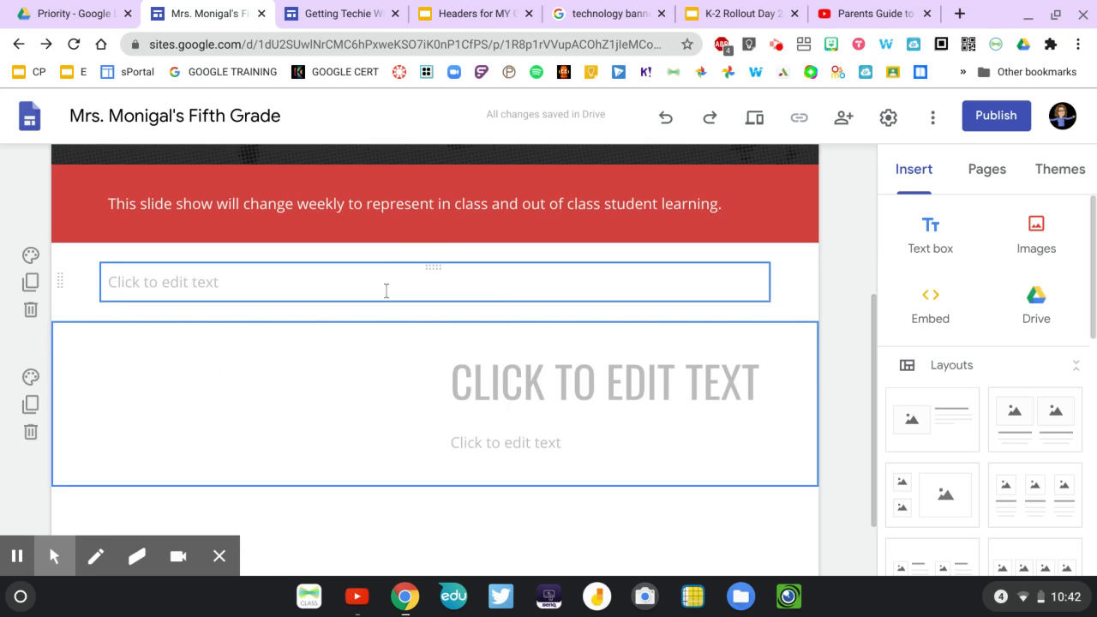
{"action": "scroll", "coordinate": [385, 289], "scroll_direction": "down", "scroll_amount": 1}
{"action": "scroll", "coordinate": [387, 292], "scroll_direction": "up", "scroll_amount": 3}
{"action": "scroll", "coordinate": [387, 292], "scroll_direction": "down", "scroll_amount": 3}
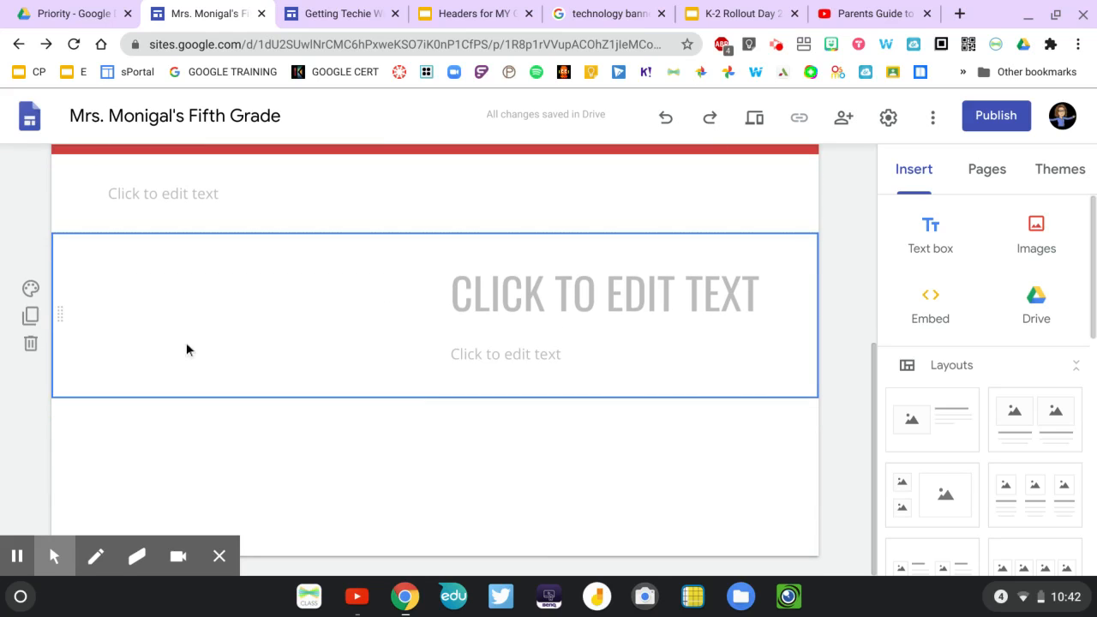
{"action": "left_click", "coordinate": [667, 123]}
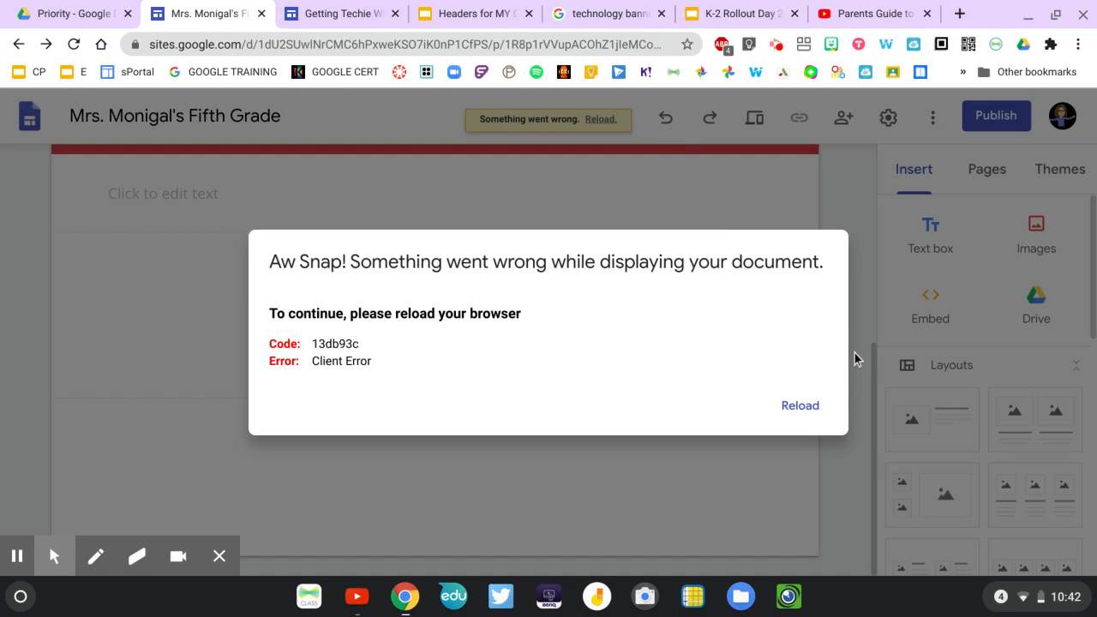
{"action": "left_click", "coordinate": [801, 407]}
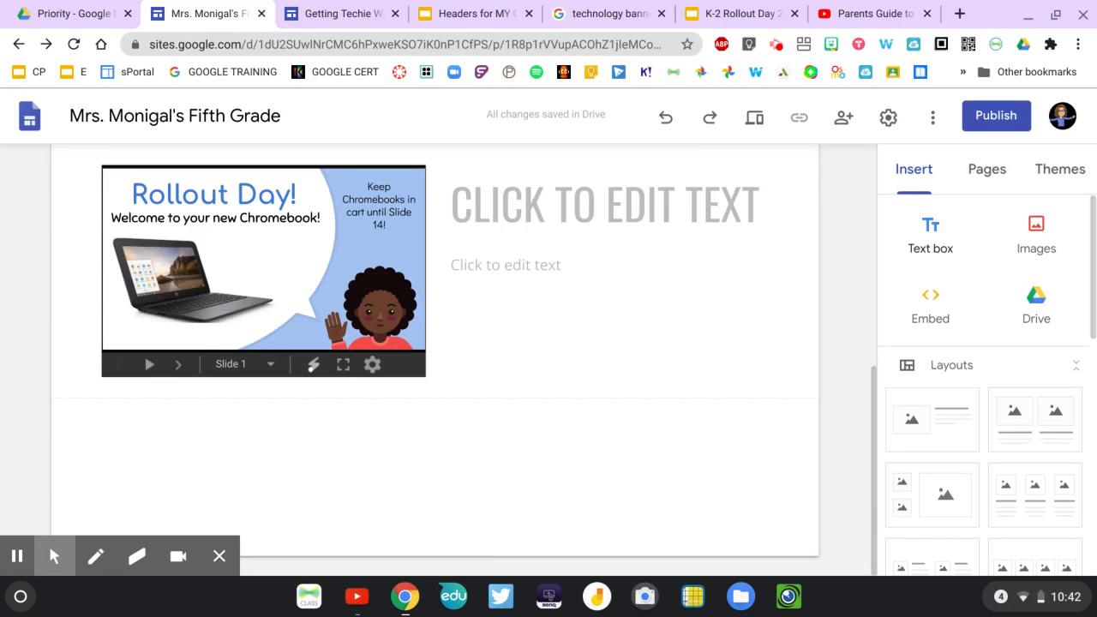
Insert the 11"x17" poster file and the Tech on the Toilet holiday edition PDF from the Tech on the Toilet folder in Drive.
{"action": "left_click", "coordinate": [1037, 306]}
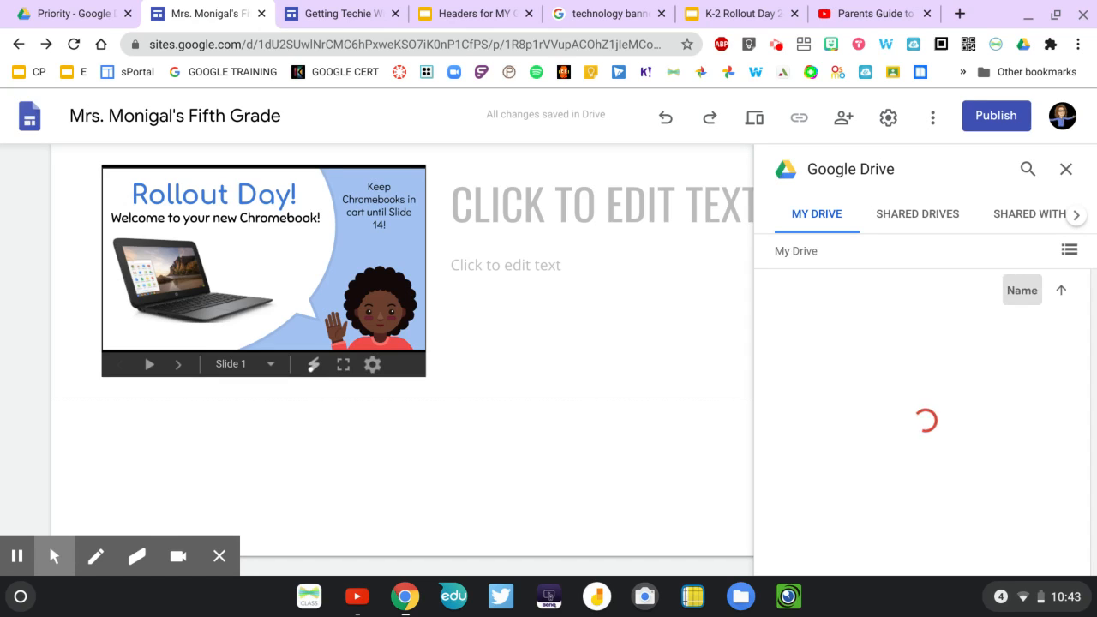
{"action": "scroll", "coordinate": [899, 465], "scroll_direction": "down", "scroll_amount": 2}
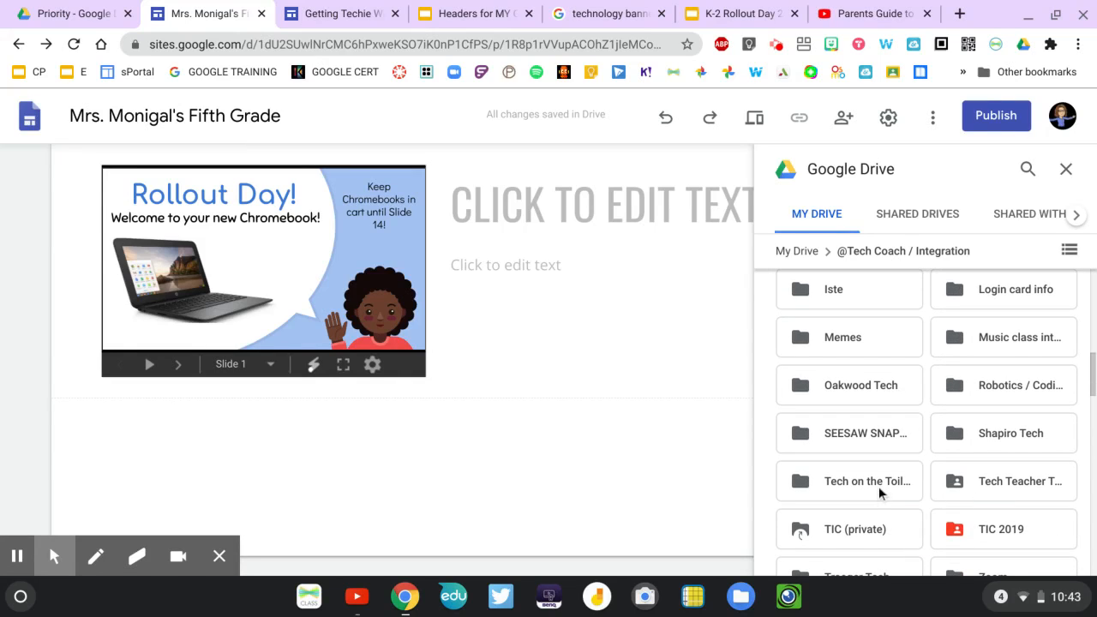
{"action": "double_click", "coordinate": [879, 483]}
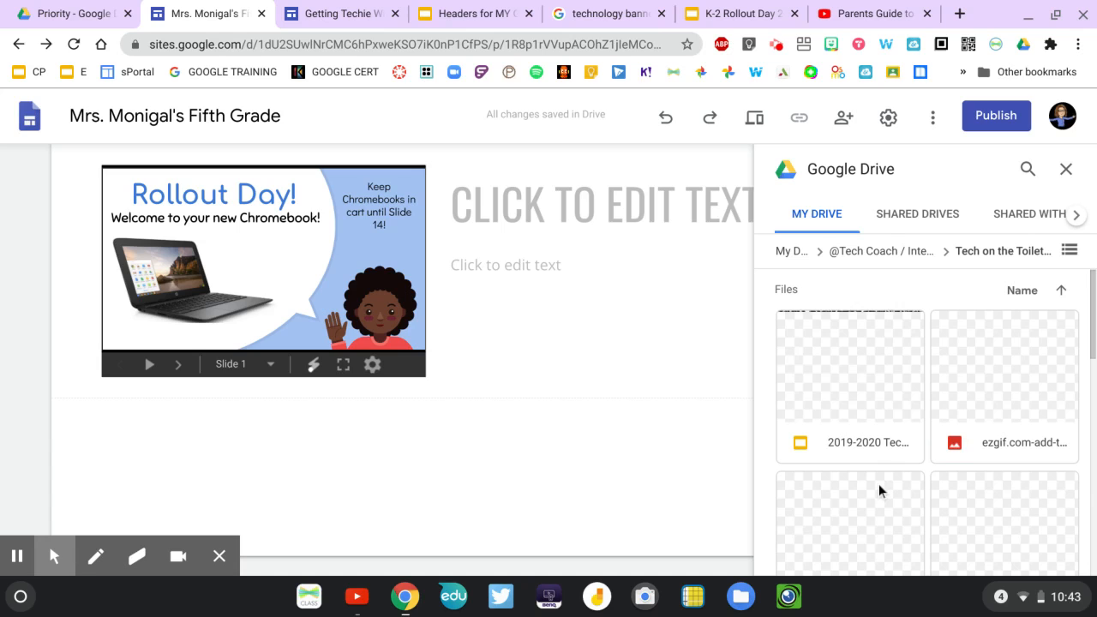
{"action": "left_click", "coordinate": [879, 491]}
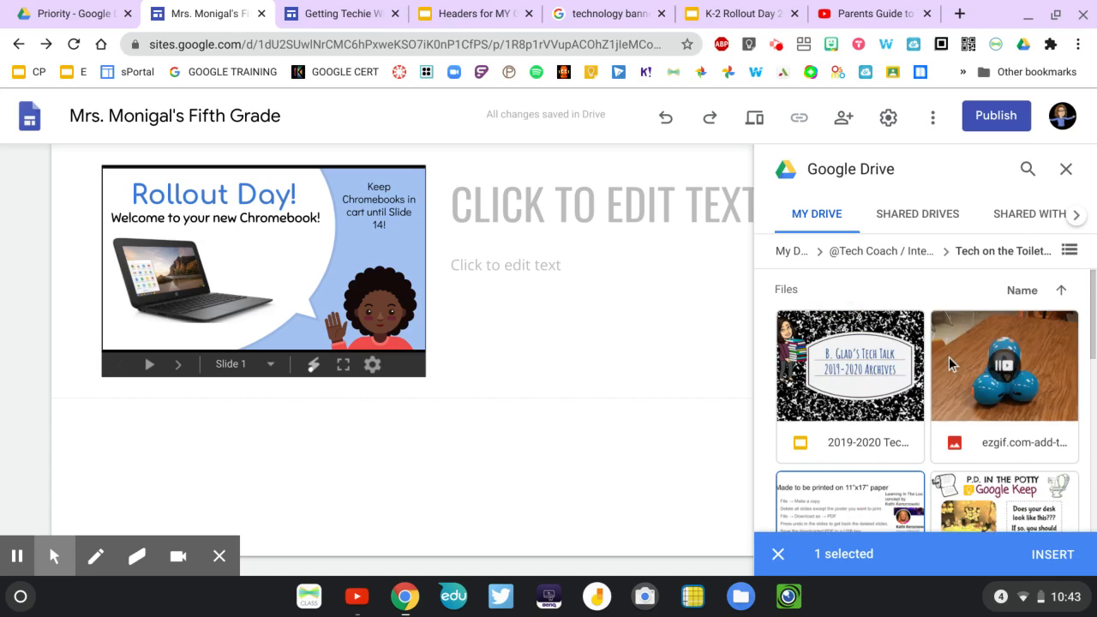
{"action": "scroll", "coordinate": [949, 356], "scroll_direction": "down", "scroll_amount": 10}
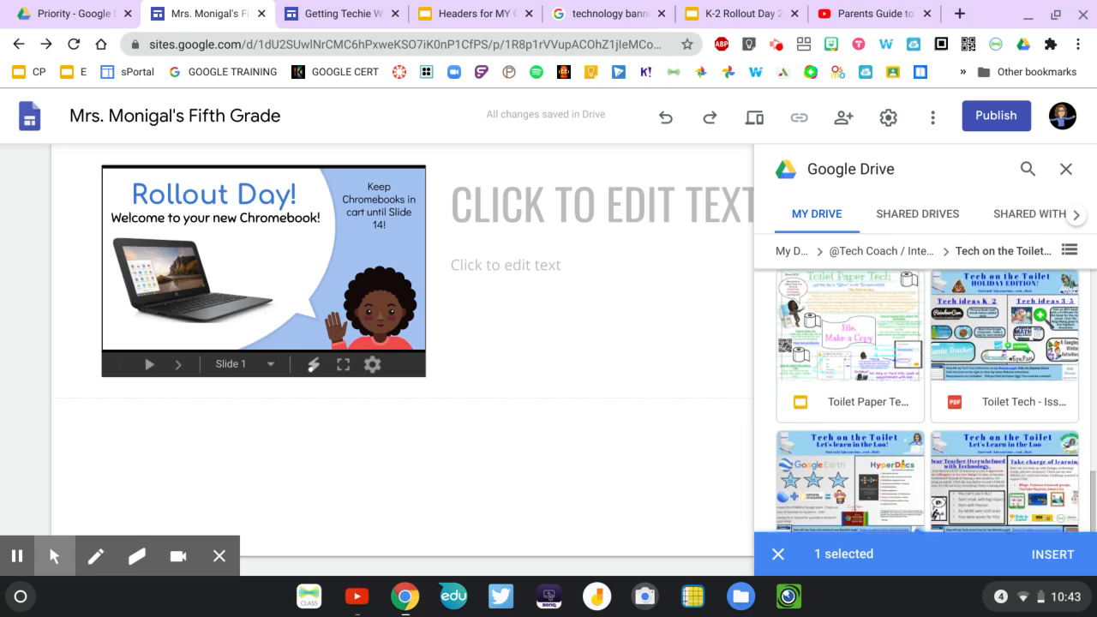
{"action": "scroll", "coordinate": [926, 394], "scroll_direction": "down", "scroll_amount": 1}
{"action": "left_click", "coordinate": [1014, 322]}
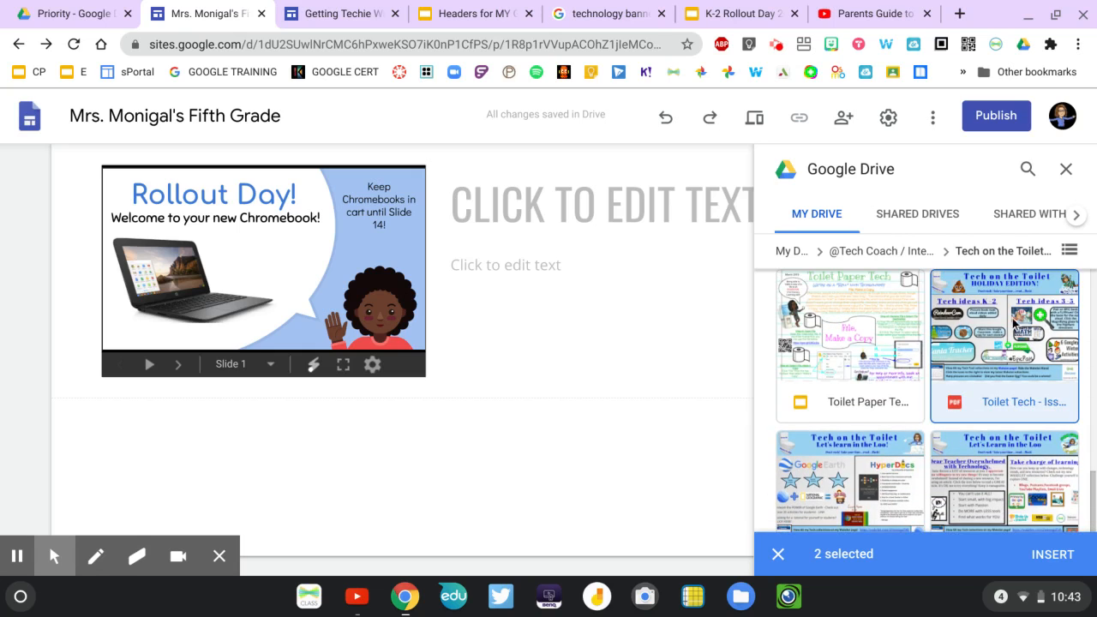
{"action": "left_click", "coordinate": [1052, 554]}
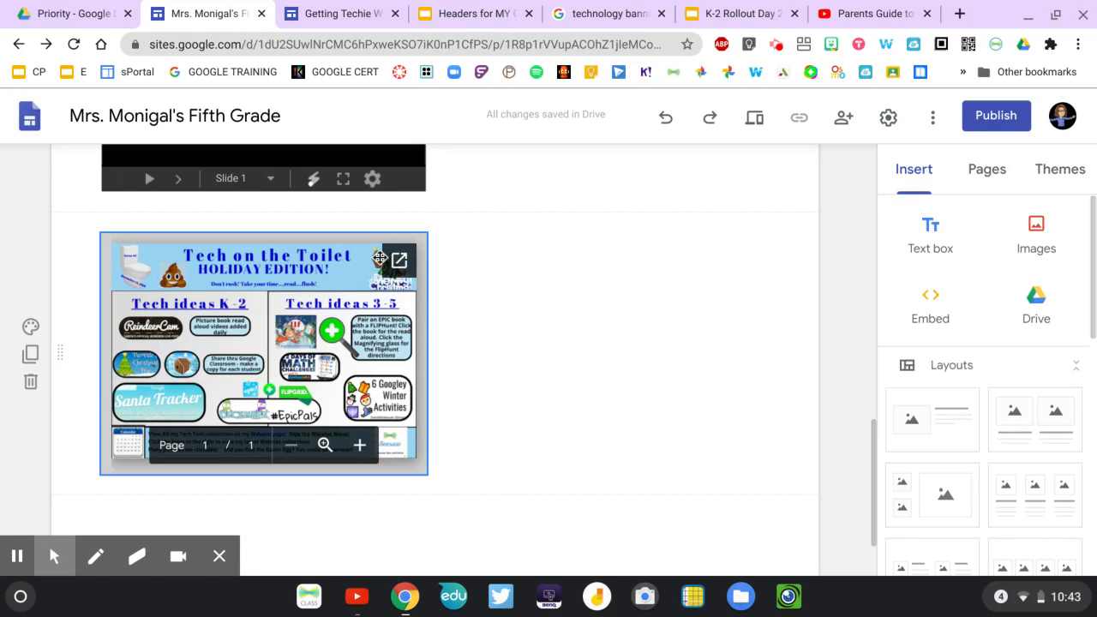
Enlarge the embedded Tech on the Toilet holiday edition PDF and look over how it displays on the page.
{"action": "left_click", "coordinate": [368, 324]}
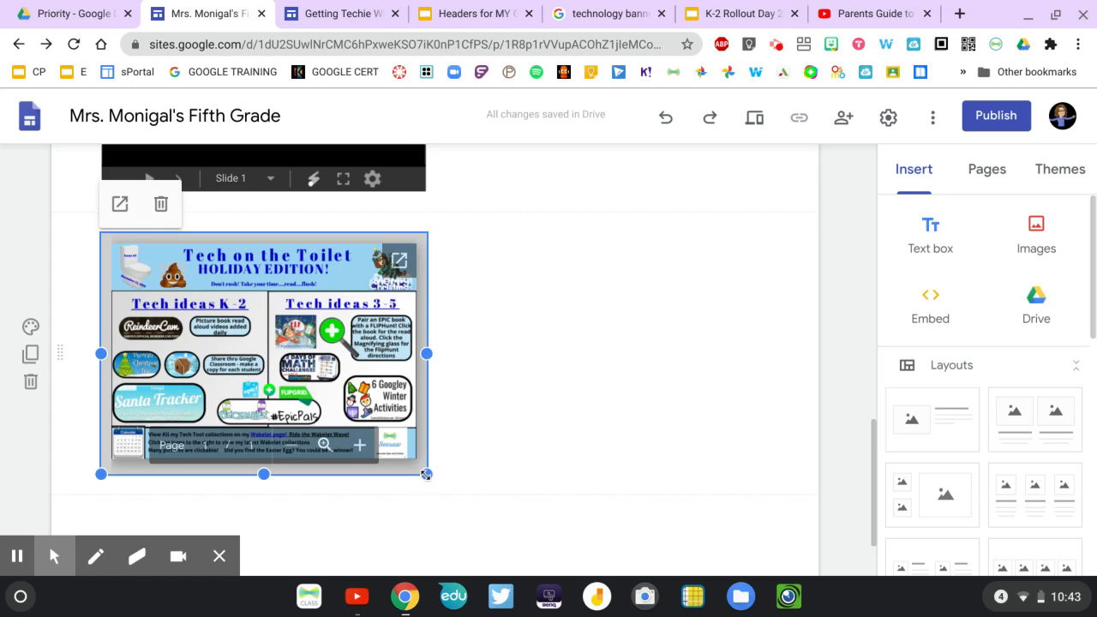
{"action": "left_click_drag", "start_coordinate": [427, 473], "coordinate": [445, 480]}
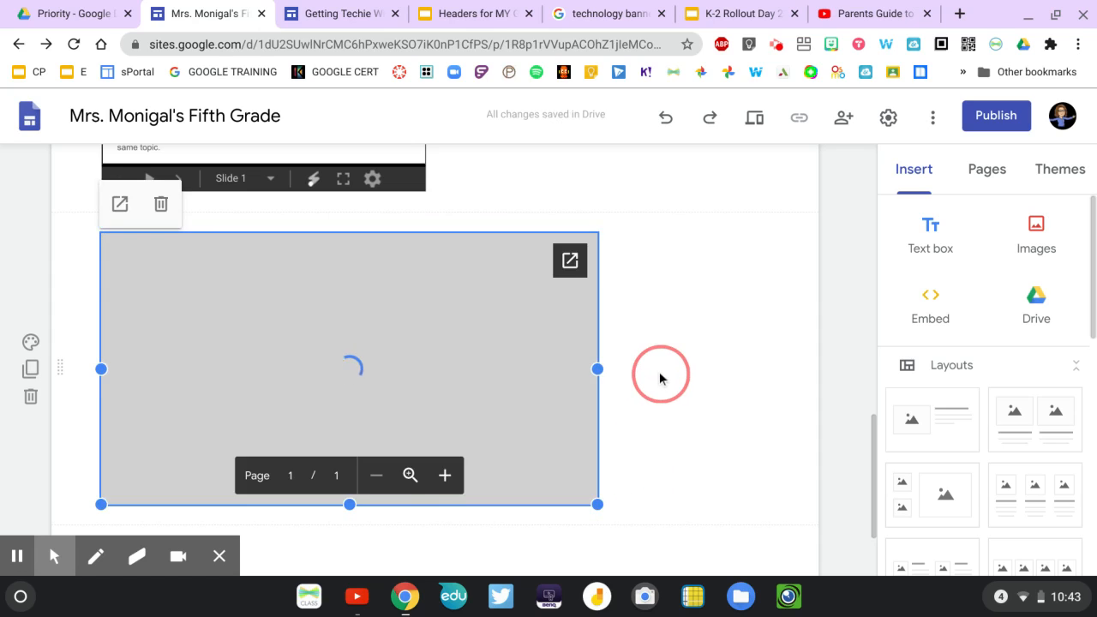
{"action": "scroll", "coordinate": [661, 374], "scroll_direction": "down", "scroll_amount": 3}
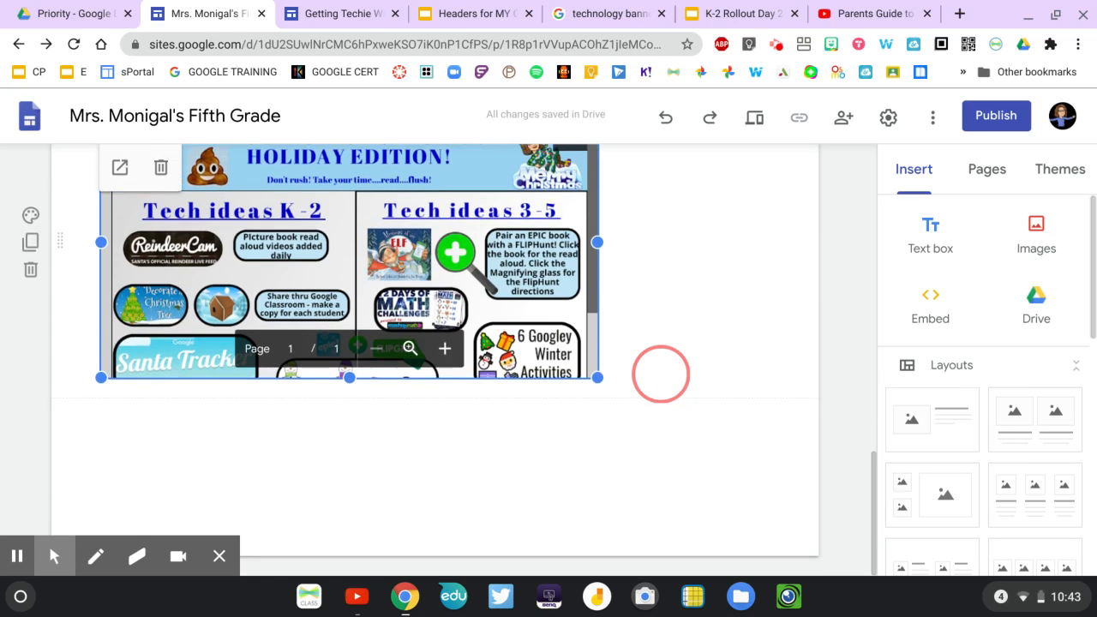
{"action": "scroll", "coordinate": [661, 373], "scroll_direction": "up", "scroll_amount": 3}
{"action": "scroll", "coordinate": [661, 373], "scroll_direction": "down", "scroll_amount": 3}
{"action": "scroll", "coordinate": [661, 374], "scroll_direction": "up", "scroll_amount": 11}
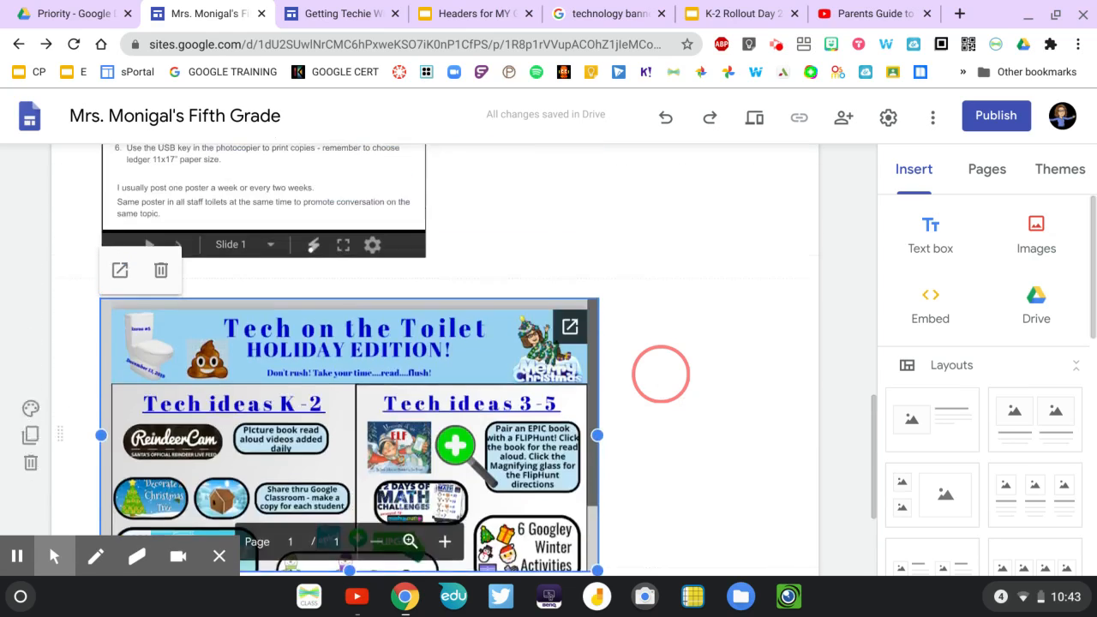
Link the words "slide show" in the red text section to the URL of the K-2 Rollout Day 2020-21 presentation and check the link.
{"action": "scroll", "coordinate": [661, 374], "scroll_direction": "up", "scroll_amount": 9}
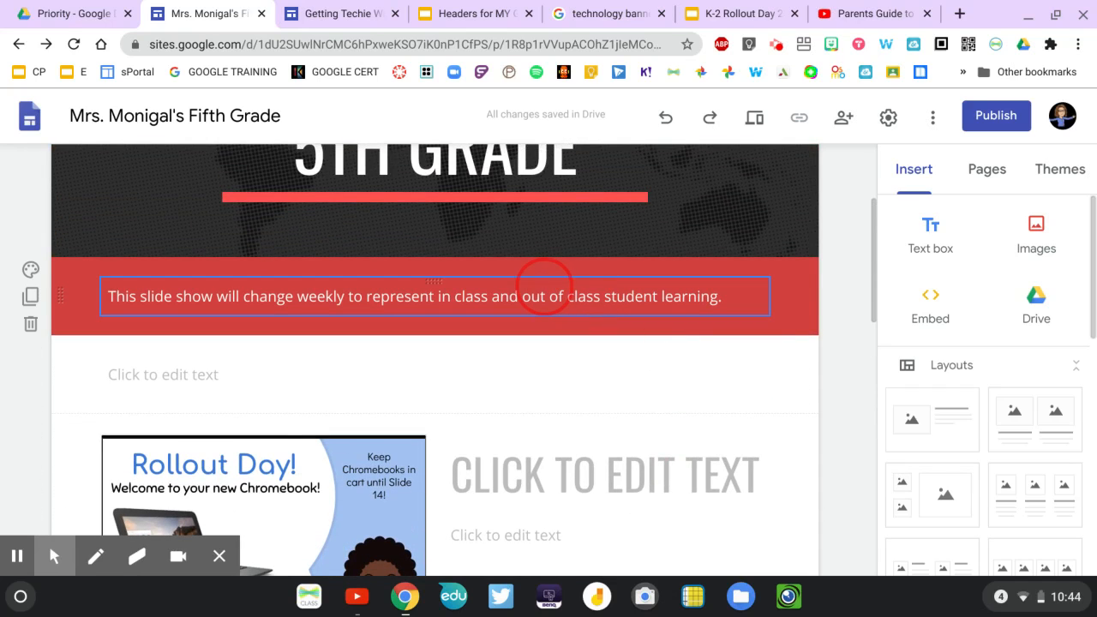
{"action": "left_click", "coordinate": [145, 298]}
{"action": "left_click_drag", "start_coordinate": [139, 298], "coordinate": [214, 302]}
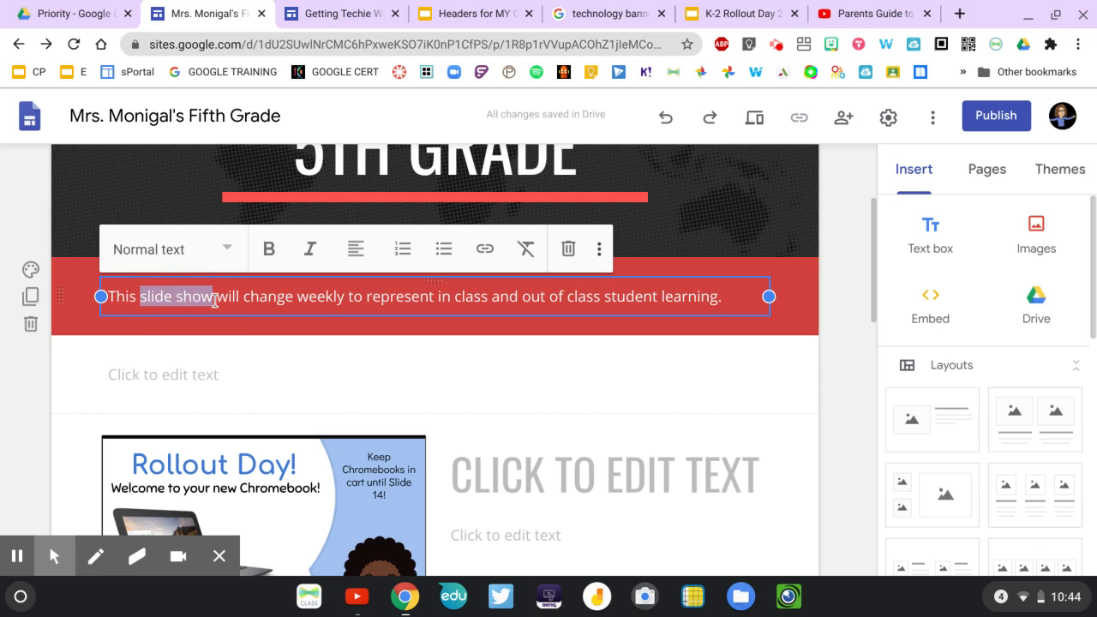
{"action": "left_click", "coordinate": [485, 249]}
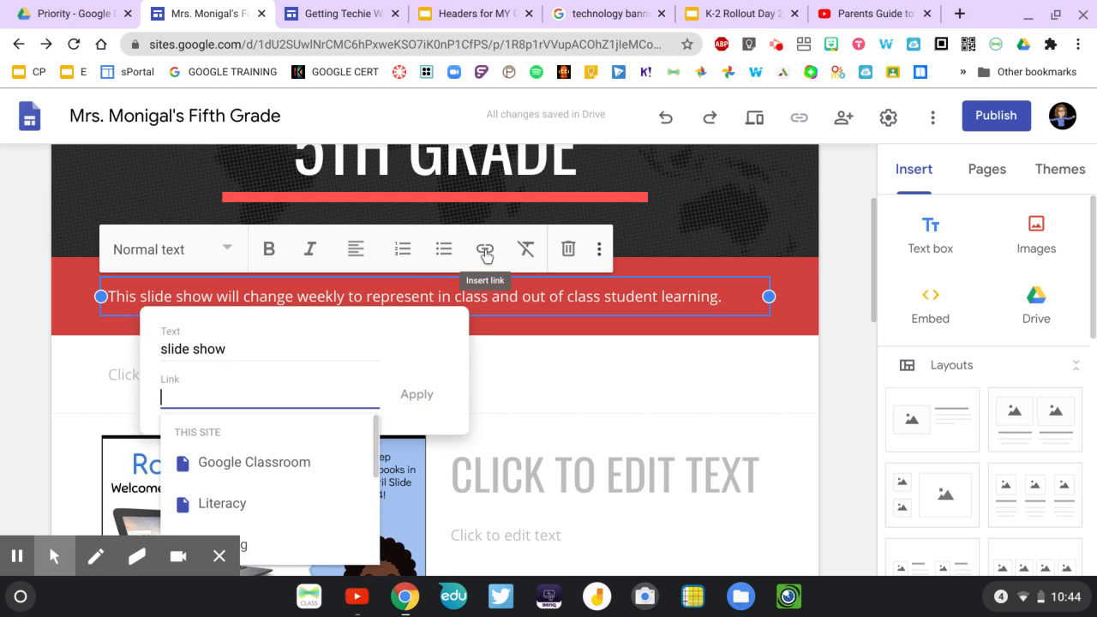
{"action": "left_click", "coordinate": [734, 17]}
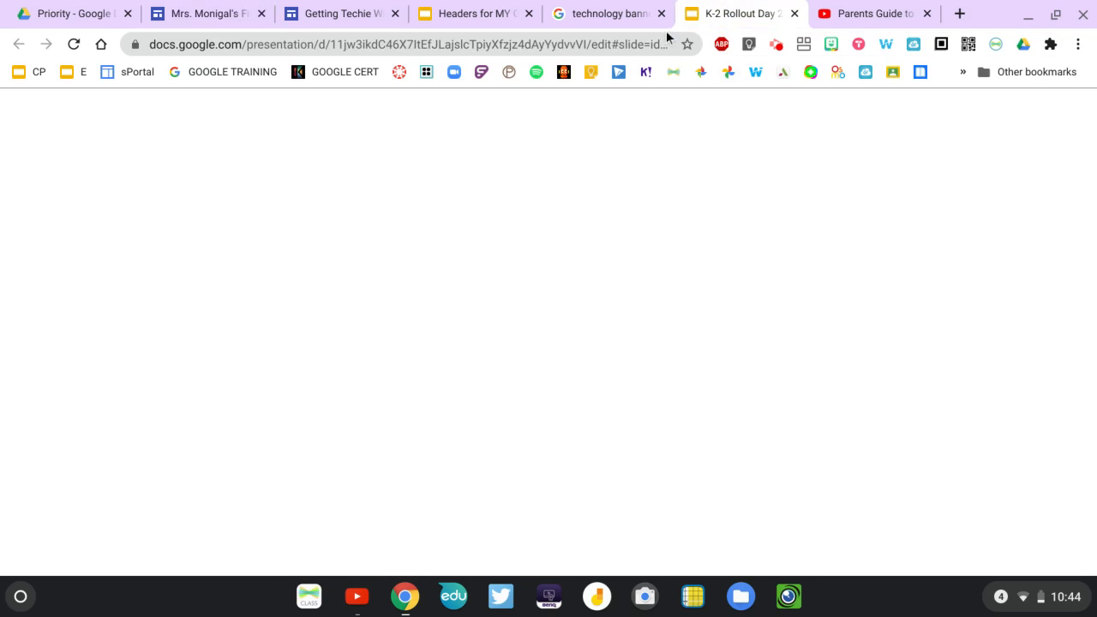
{"action": "left_click", "coordinate": [649, 43]}
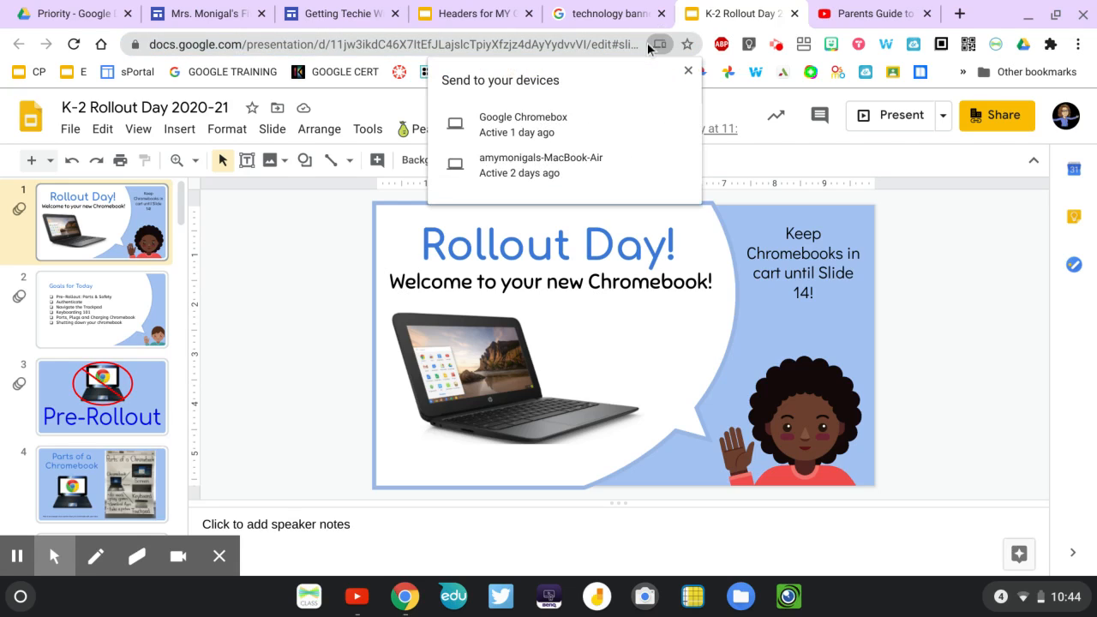
{"action": "left_click", "coordinate": [592, 45]}
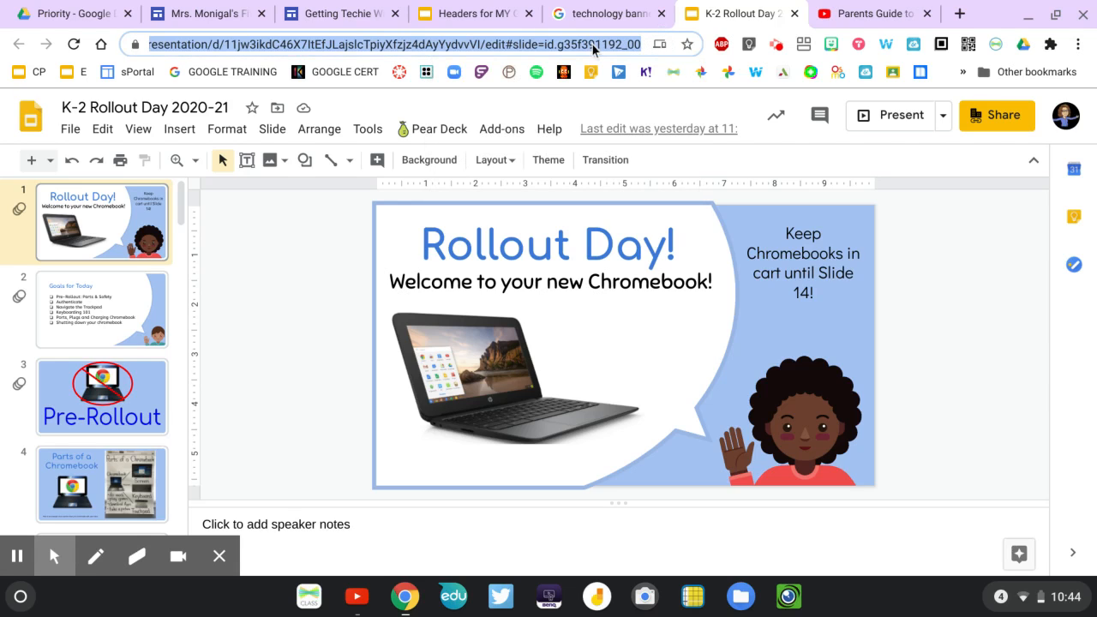
{"action": "left_click", "coordinate": [189, 18]}
{"action": "left_click", "coordinate": [260, 388]}
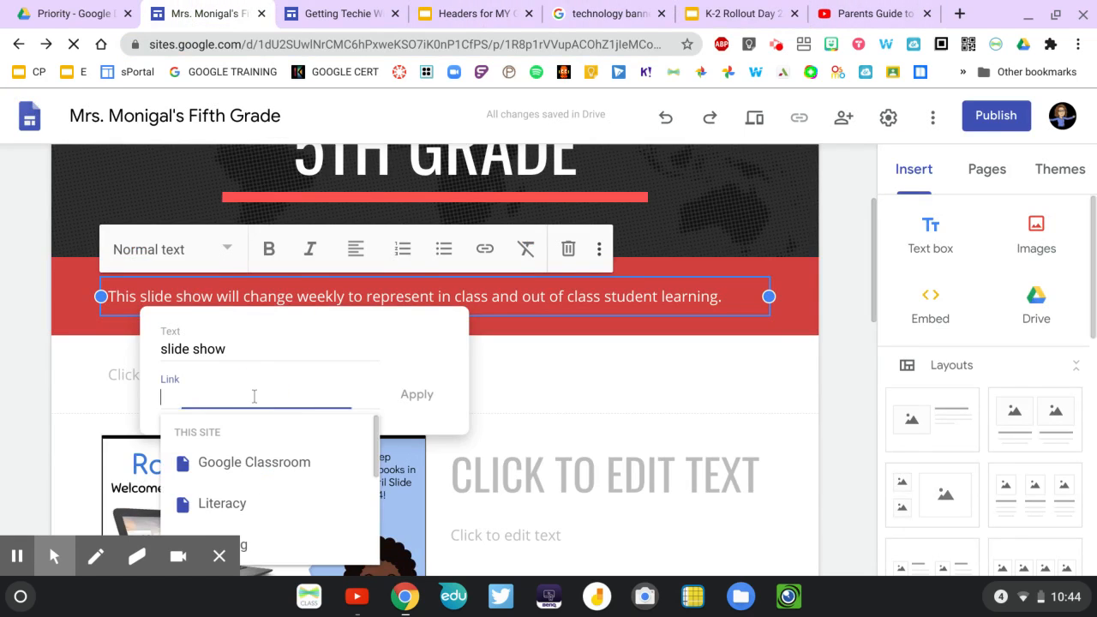
{"action": "key", "text": "ctrl+v"}
{"action": "left_click", "coordinate": [401, 400]}
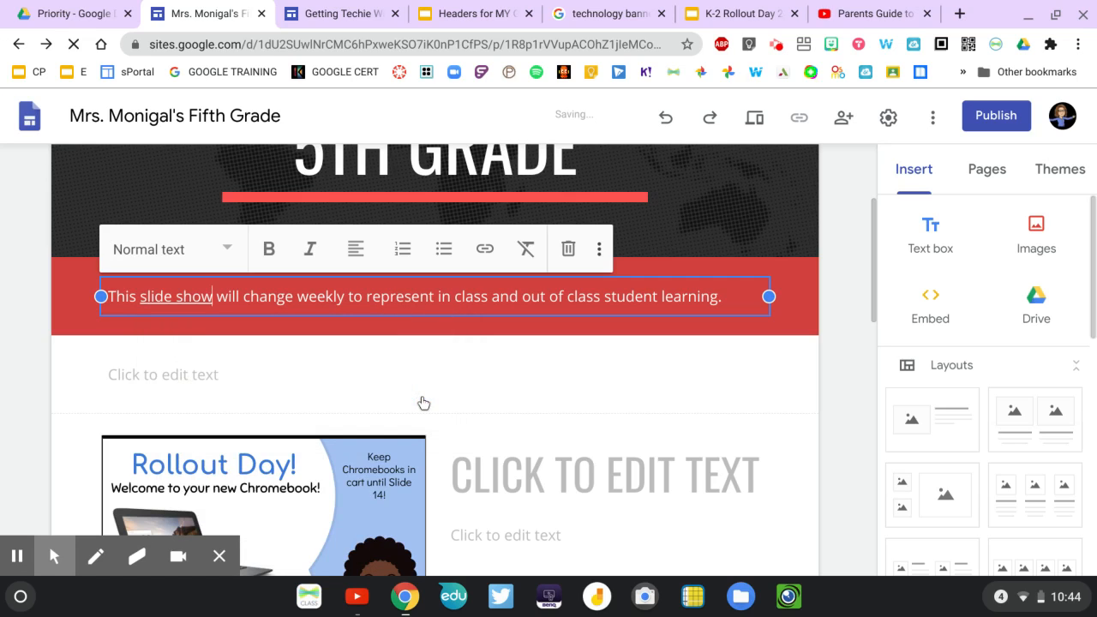
{"action": "left_click", "coordinate": [178, 297]}
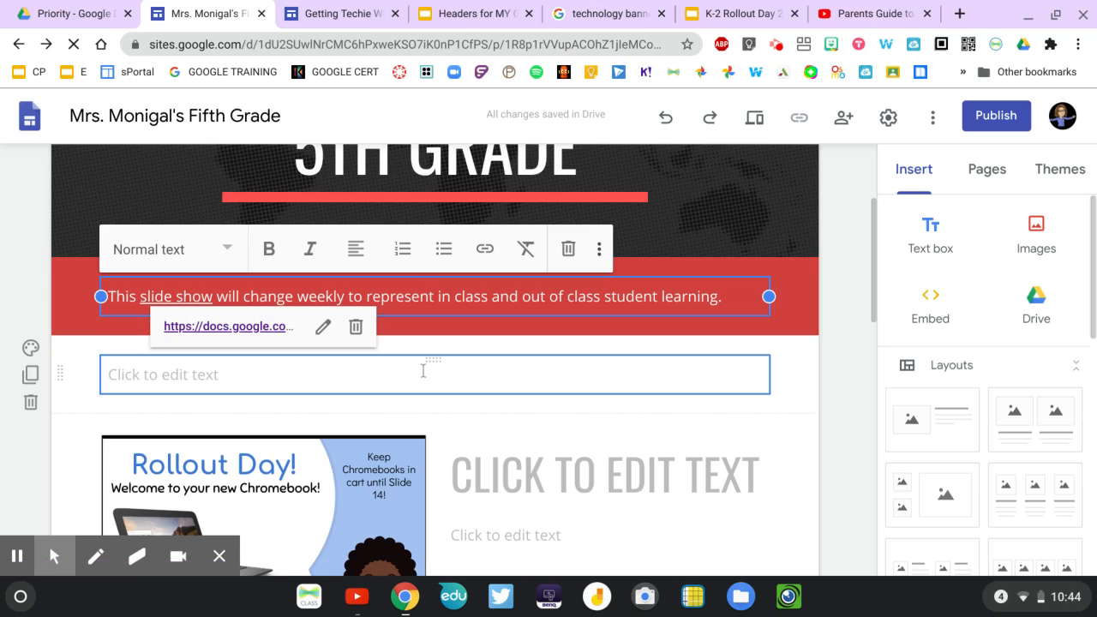
{"action": "left_click", "coordinate": [837, 375]}
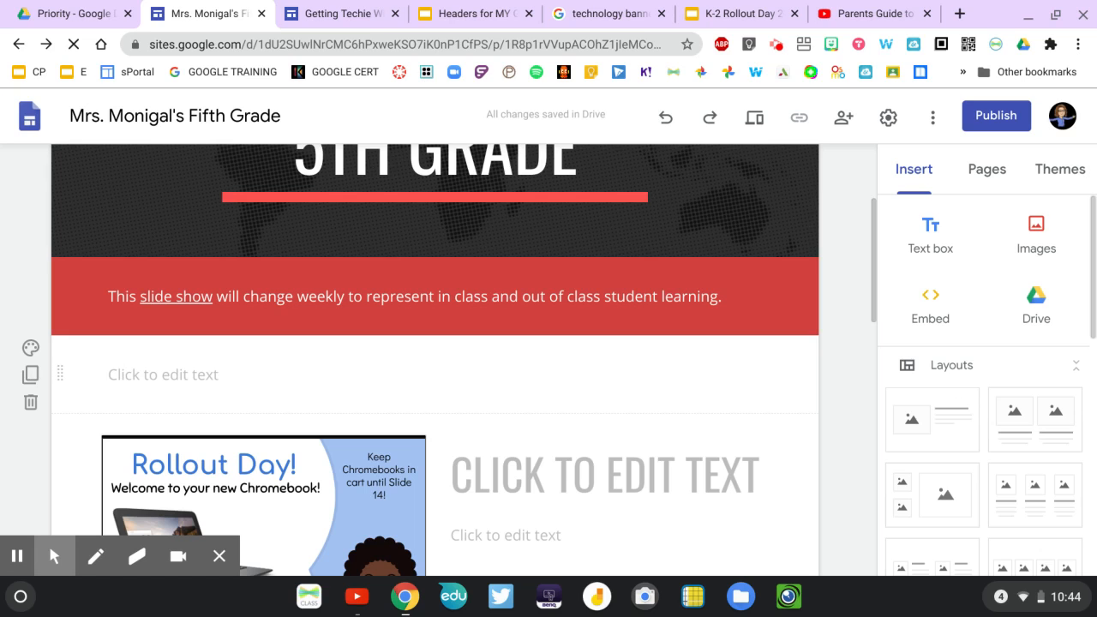
Insert a button named "Click HERE to view our Facebook page" that links to the copied presentation URL.
{"action": "scroll", "coordinate": [973, 485], "scroll_direction": "down", "scroll_amount": 6}
{"action": "scroll", "coordinate": [975, 493], "scroll_direction": "down", "scroll_amount": 2}
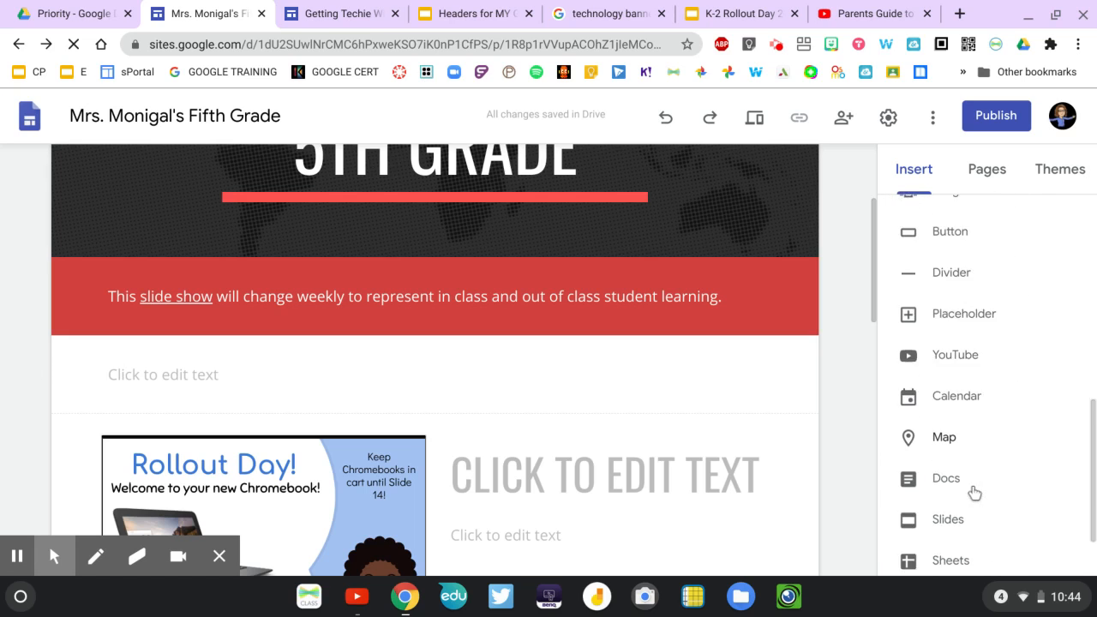
{"action": "scroll", "coordinate": [965, 366], "scroll_direction": "up", "scroll_amount": 4}
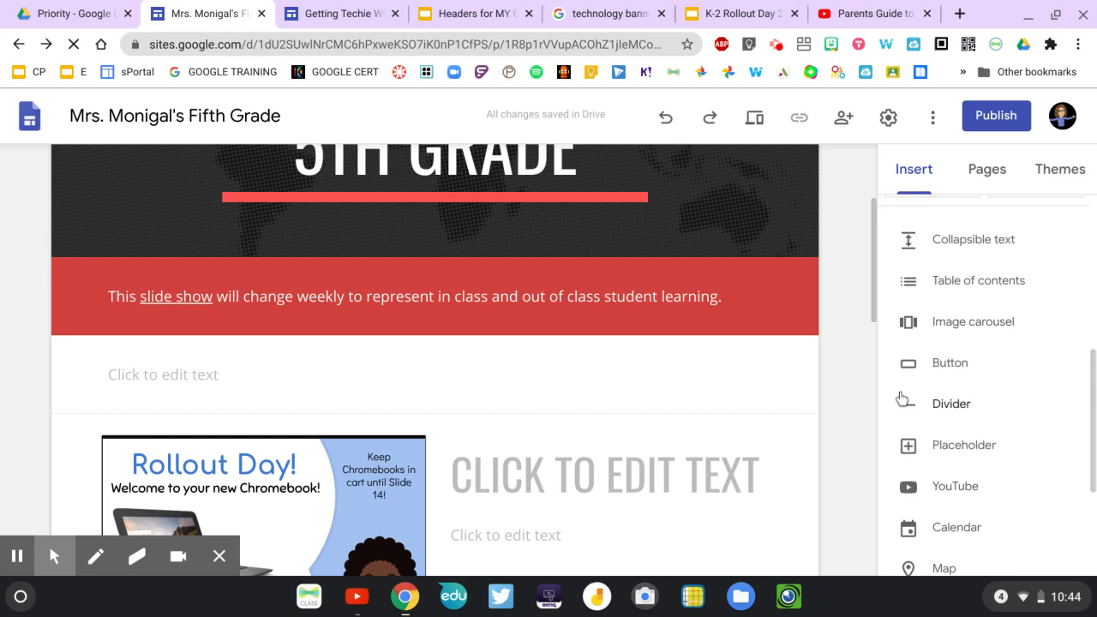
{"action": "left_click", "coordinate": [947, 372]}
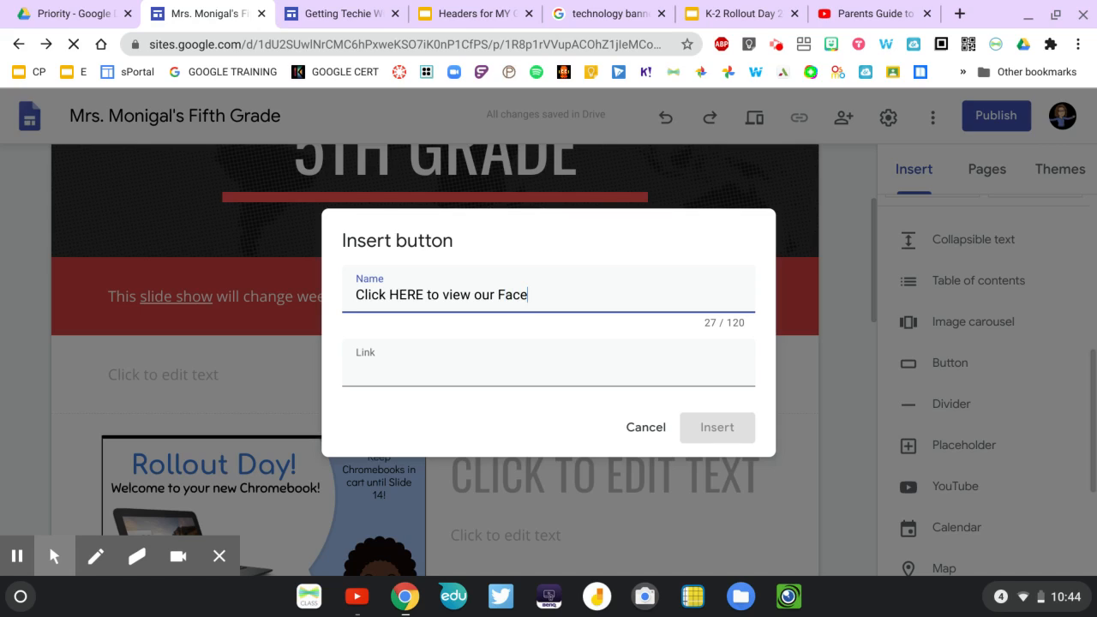
{"action": "type", "text": "book page"}
{"action": "left_click", "coordinate": [391, 380]}
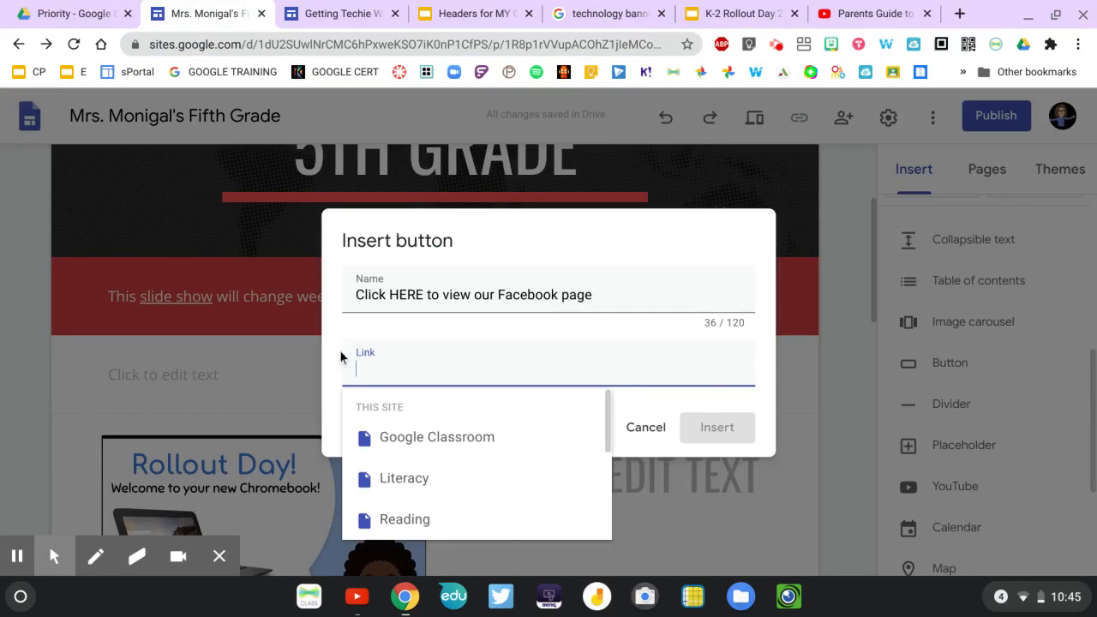
{"action": "left_click", "coordinate": [366, 368]}
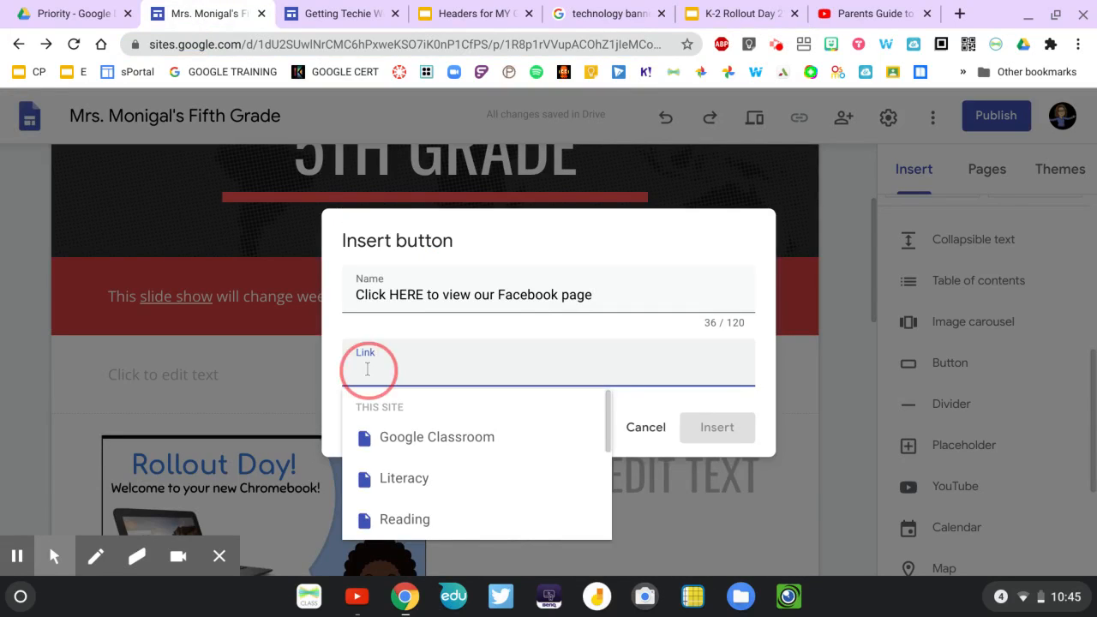
{"action": "key", "text": "ctrl+v"}
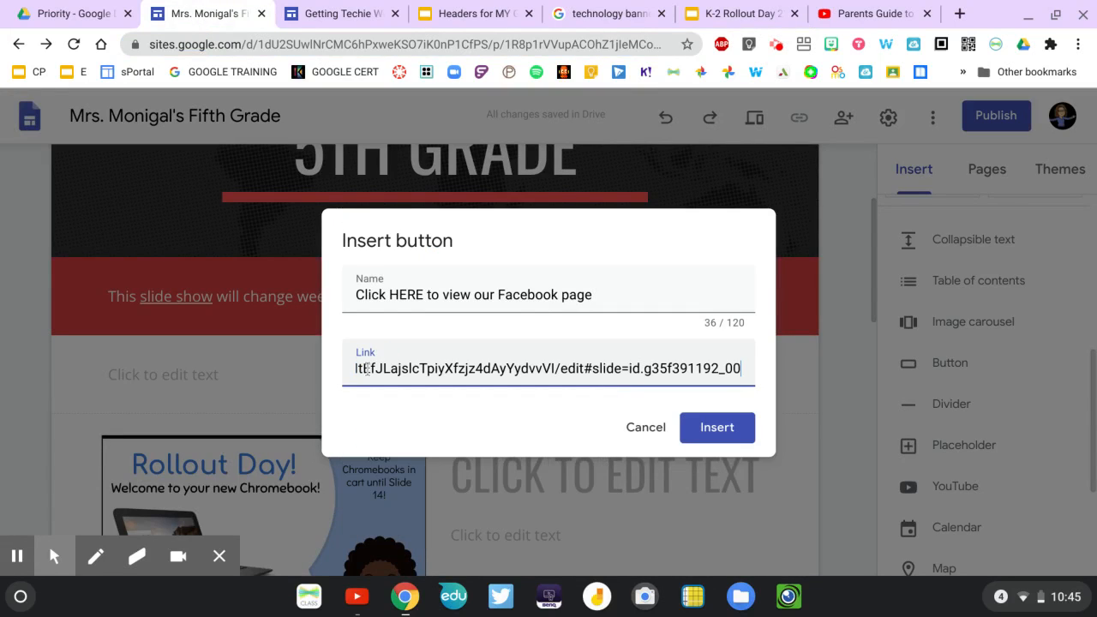
{"action": "left_click", "coordinate": [730, 425]}
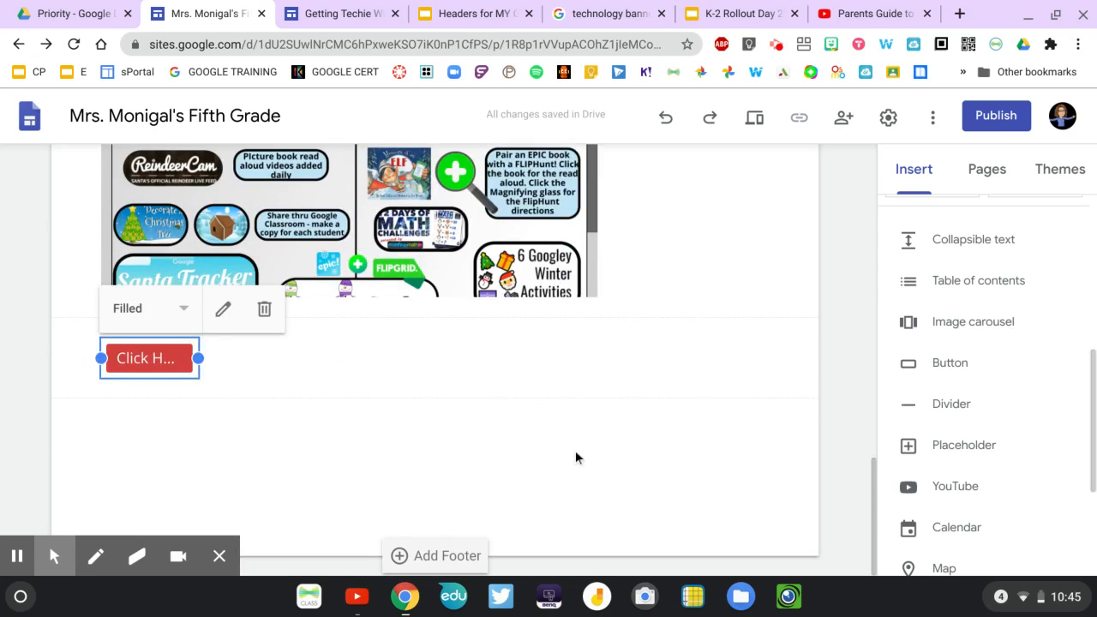
Widen the Facebook page button below the embedded PDF so its full label fits, and return to the page header.
{"action": "left_click_drag", "start_coordinate": [203, 361], "coordinate": [540, 359]}
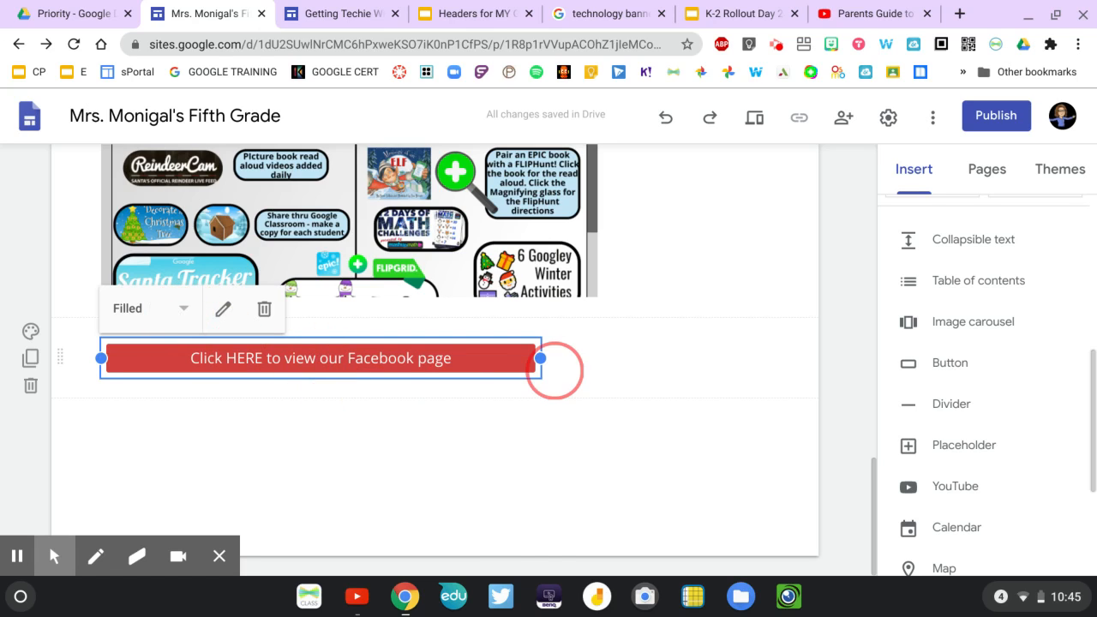
{"action": "scroll", "coordinate": [557, 369], "scroll_direction": "up", "scroll_amount": 10}
{"action": "scroll", "coordinate": [554, 371], "scroll_direction": "down", "scroll_amount": 8}
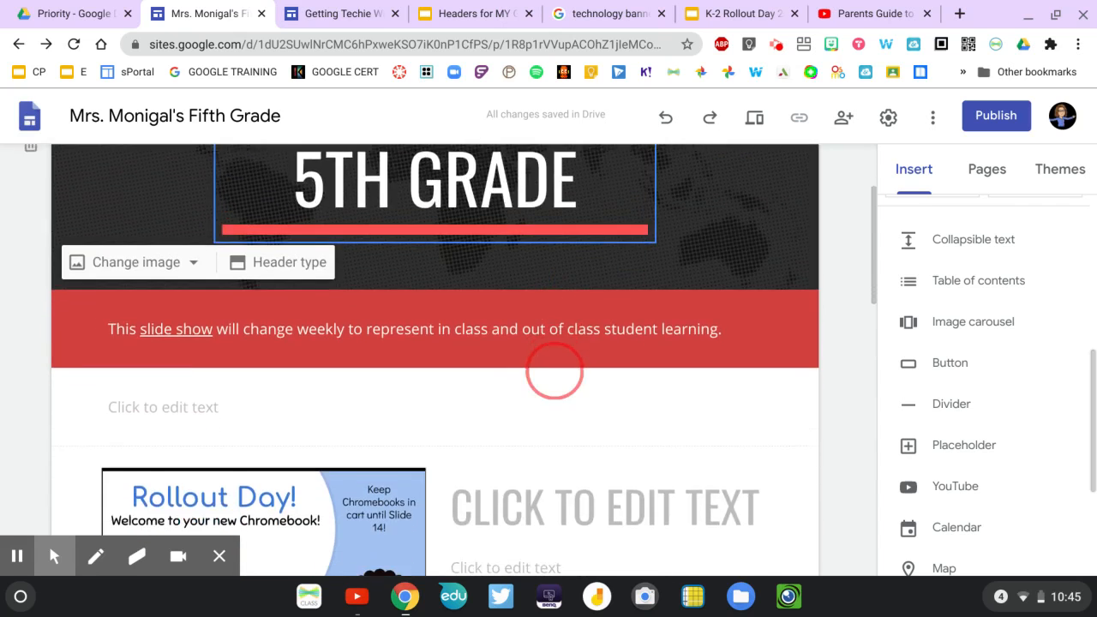
{"action": "scroll", "coordinate": [553, 371], "scroll_direction": "up", "scroll_amount": 8}
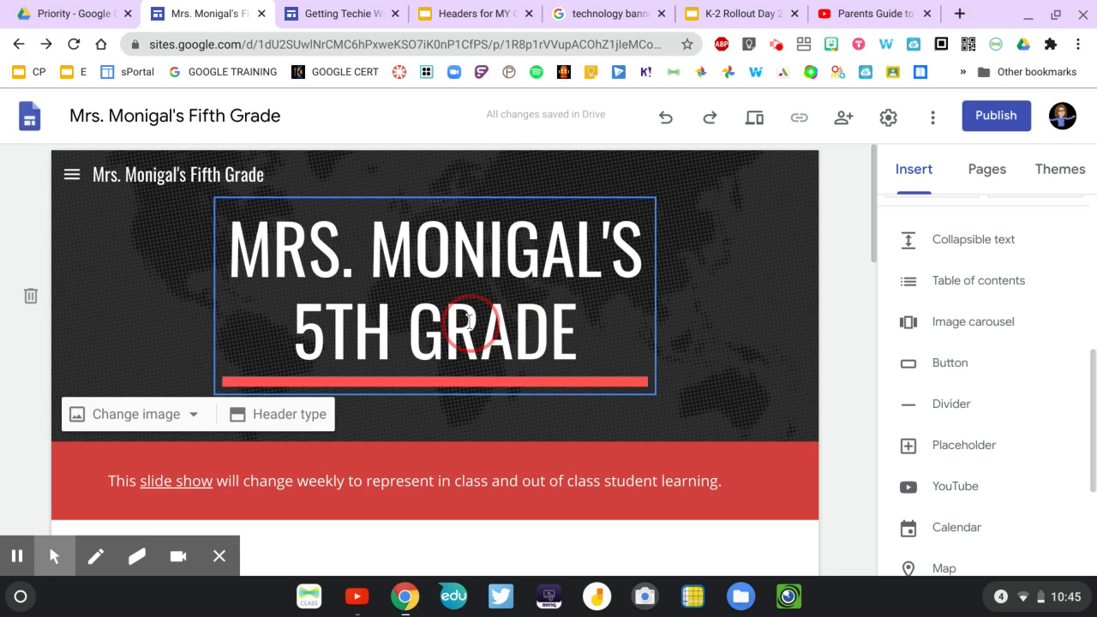
Switch to the Getting Techie site and examine its scheduling button, Wakelet embed, Tech on the Toilet archive links and animated Bitmoji.
{"action": "left_click", "coordinate": [312, 19]}
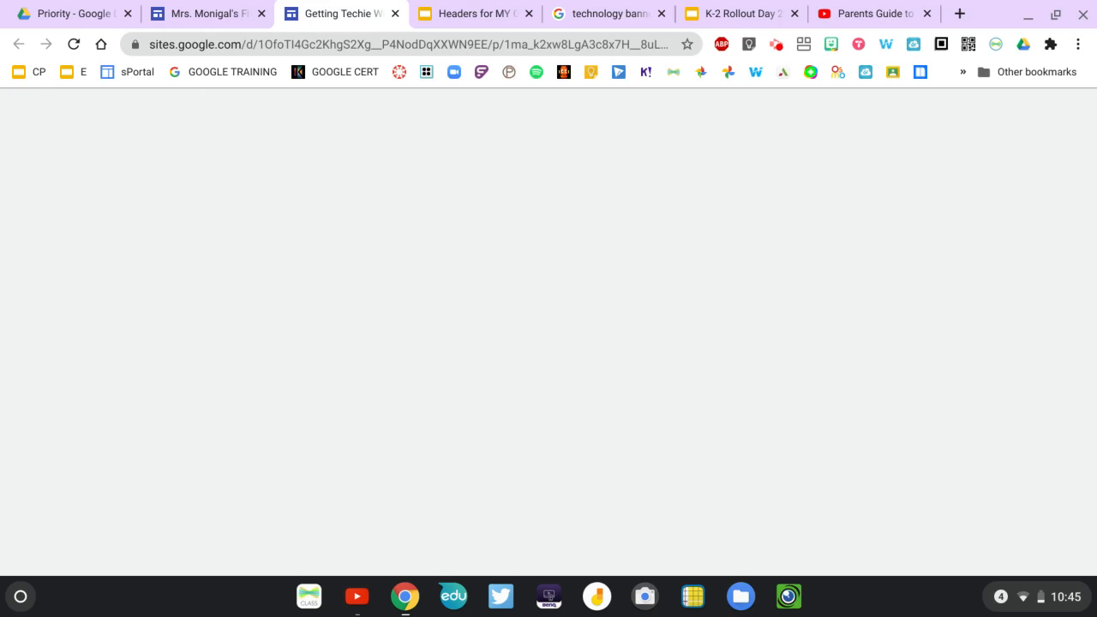
{"action": "scroll", "coordinate": [442, 199], "scroll_direction": "down", "scroll_amount": 1}
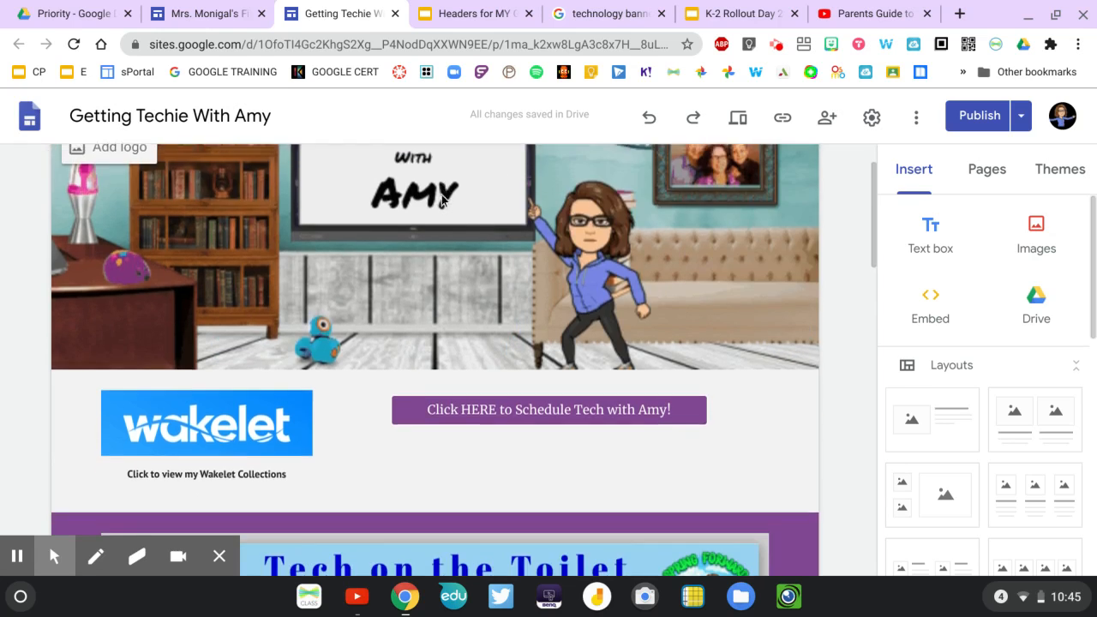
{"action": "scroll", "coordinate": [443, 199], "scroll_direction": "down", "scroll_amount": 3}
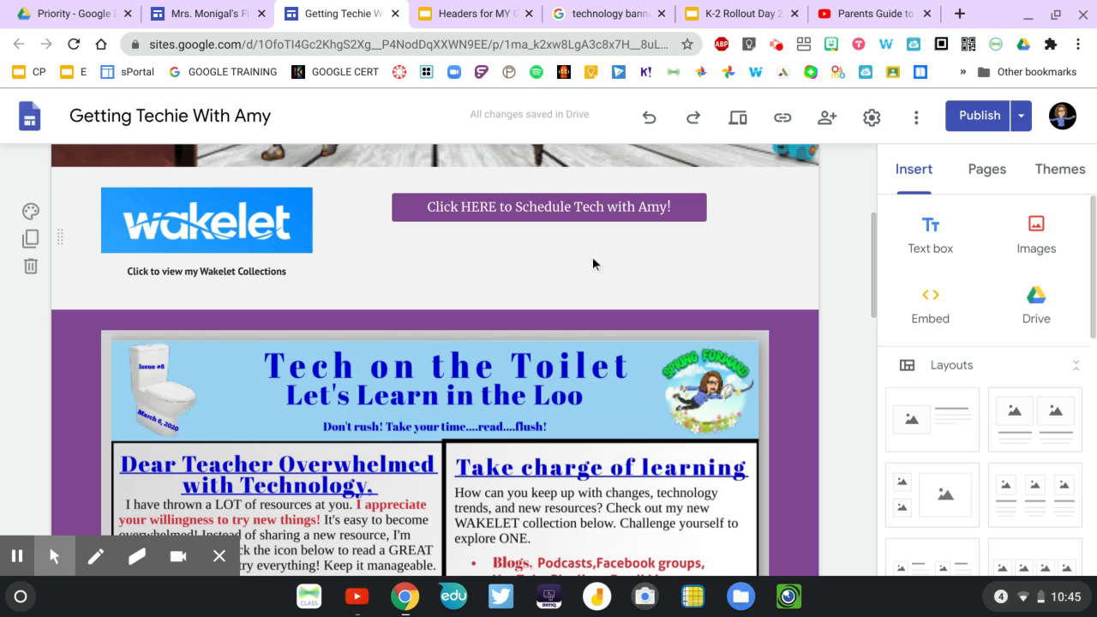
{"action": "left_click", "coordinate": [208, 234]}
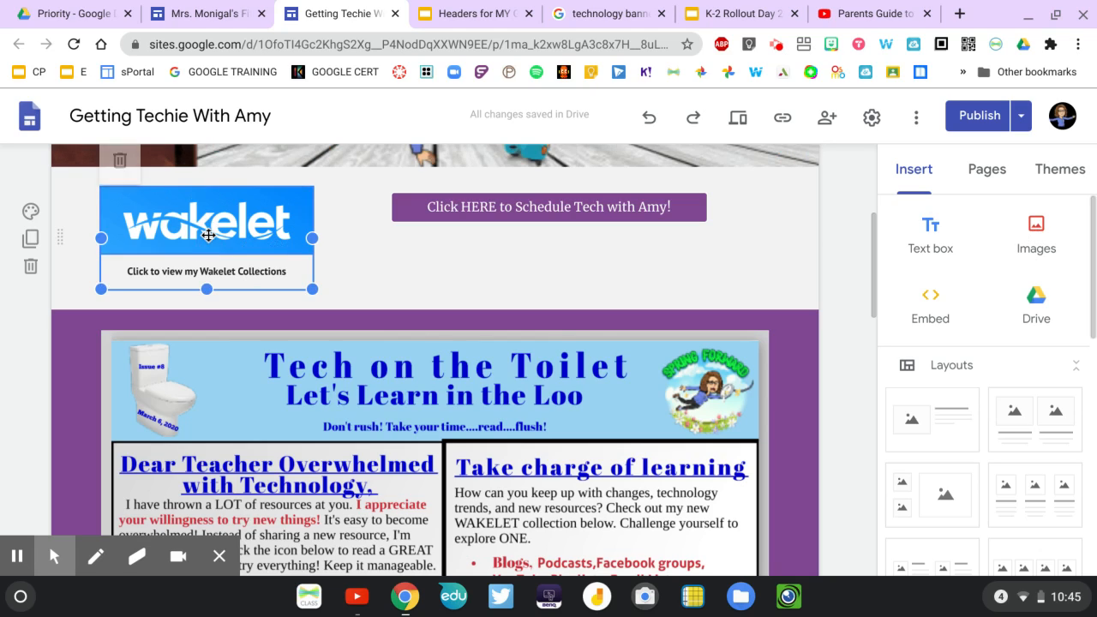
{"action": "left_click", "coordinate": [396, 258]}
{"action": "scroll", "coordinate": [394, 262], "scroll_direction": "down", "scroll_amount": 8}
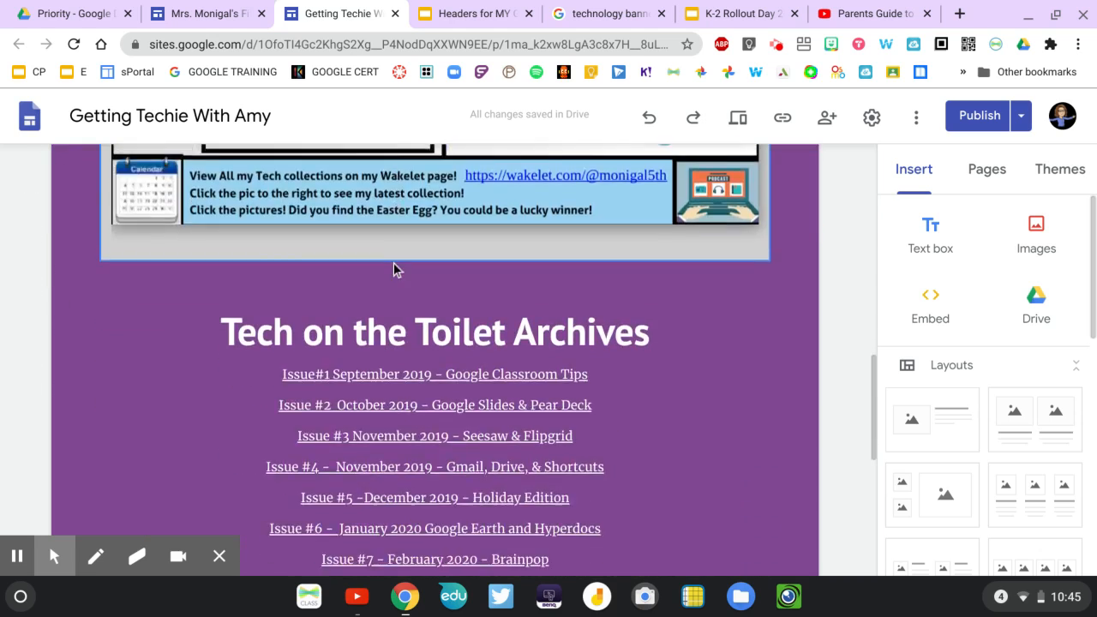
{"action": "scroll", "coordinate": [393, 265], "scroll_direction": "down", "scroll_amount": 3}
{"action": "left_click", "coordinate": [307, 221]}
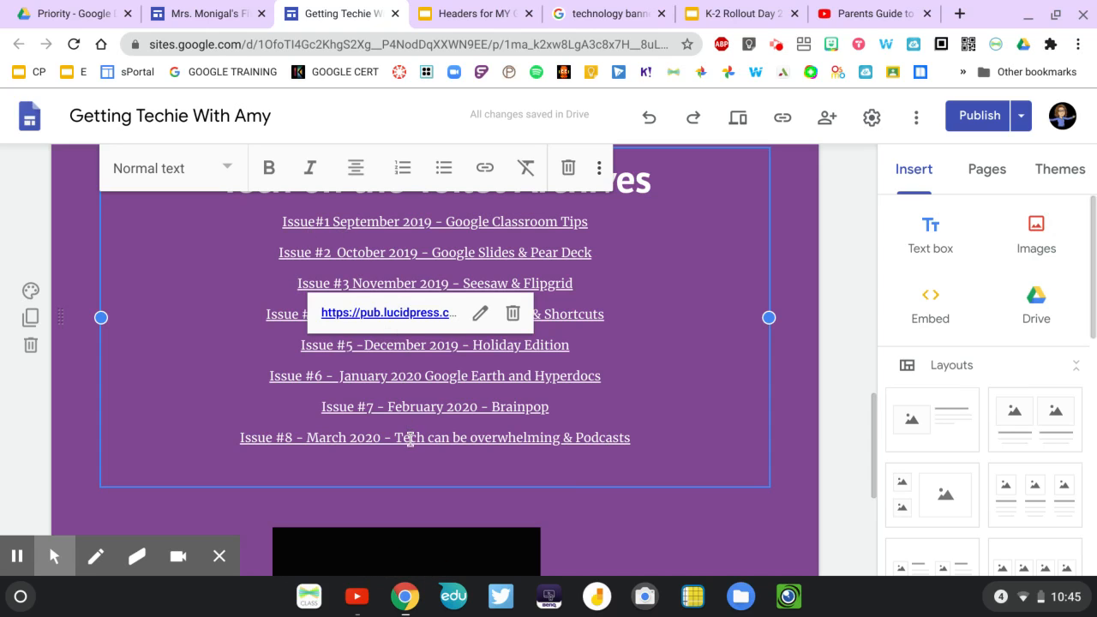
{"action": "scroll", "coordinate": [410, 439], "scroll_direction": "down", "scroll_amount": 2}
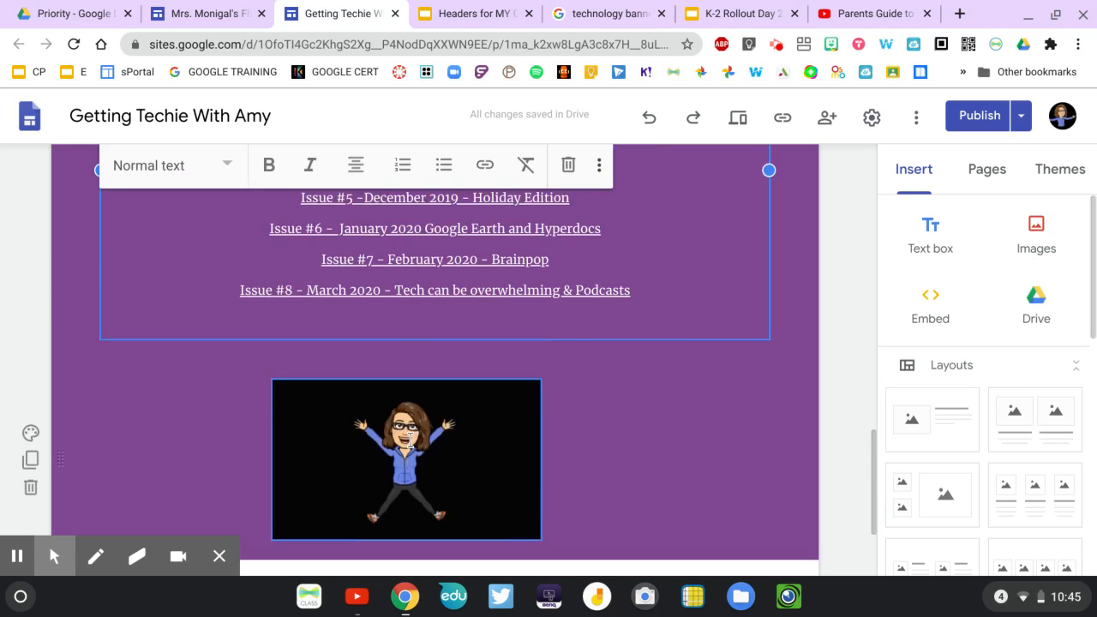
{"action": "scroll", "coordinate": [410, 445], "scroll_direction": "down", "scroll_amount": 1}
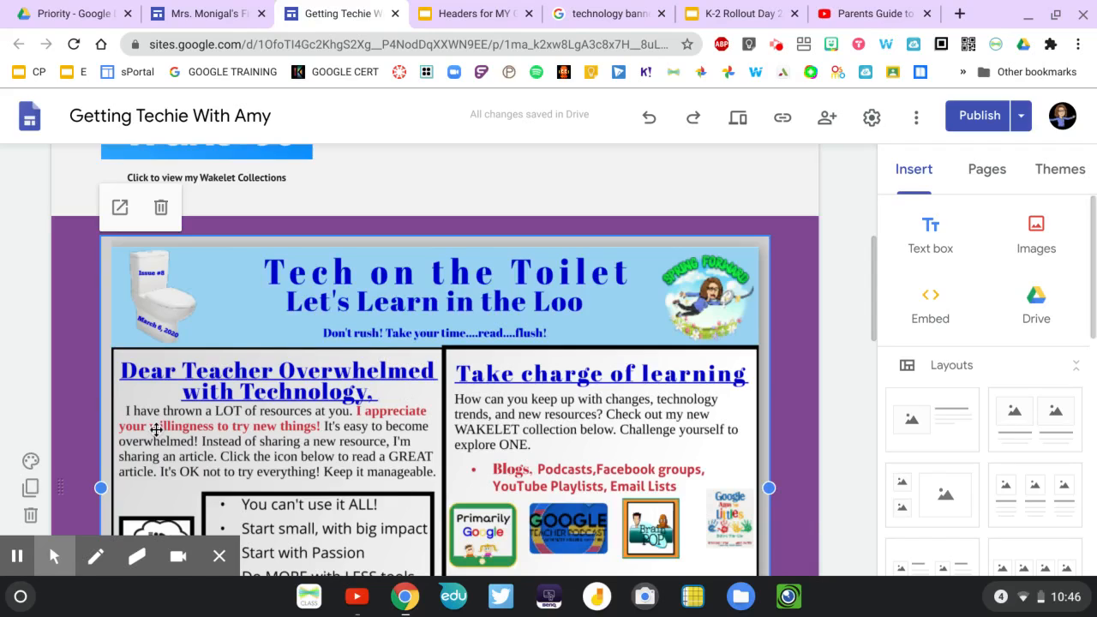
{"action": "scroll", "coordinate": [156, 429], "scroll_direction": "down", "scroll_amount": 10}
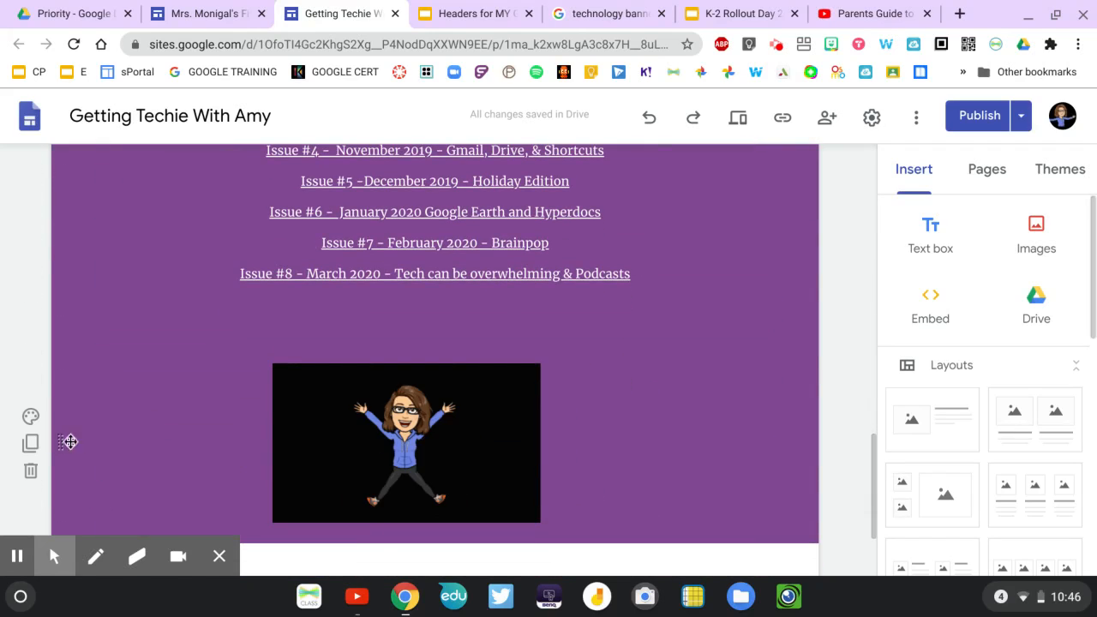
Move the animated Bitmoji section above the Tech on the Toilet Archives list and look over the new order.
{"action": "left_click_drag", "start_coordinate": [63, 444], "coordinate": [61, 296]}
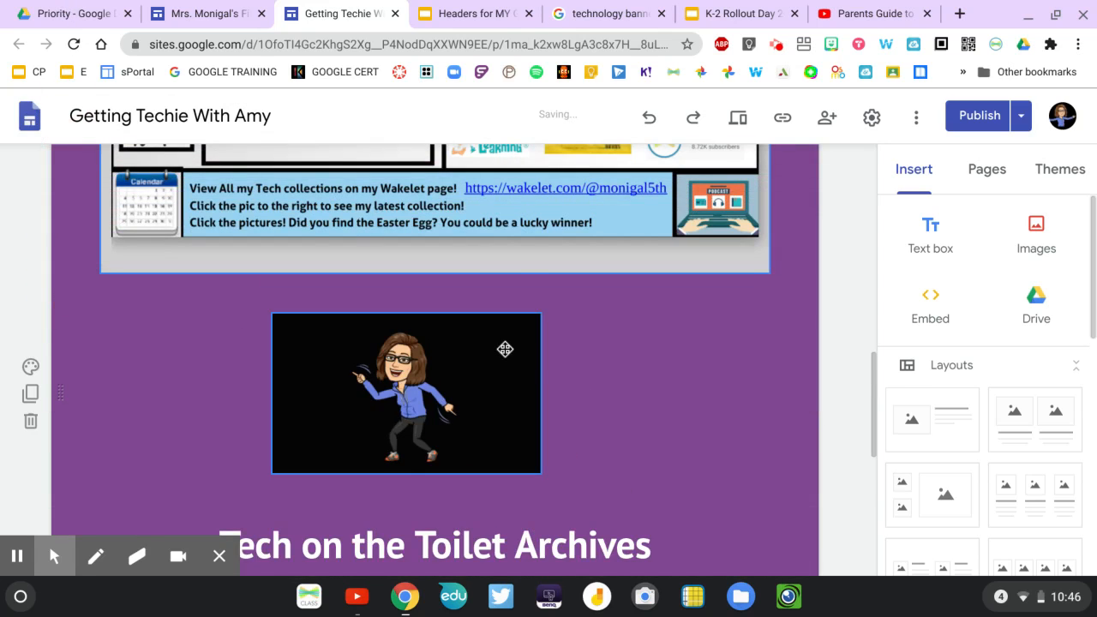
{"action": "scroll", "coordinate": [629, 404], "scroll_direction": "down", "scroll_amount": 5}
{"action": "scroll", "coordinate": [627, 397], "scroll_direction": "up", "scroll_amount": 4}
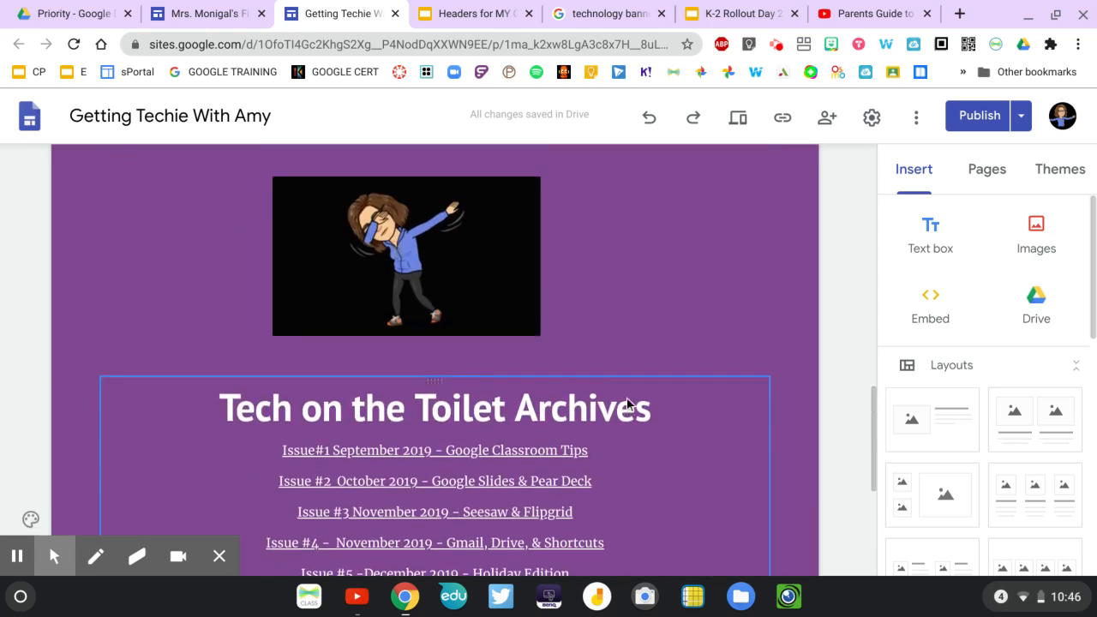
{"action": "scroll", "coordinate": [627, 397], "scroll_direction": "up", "scroll_amount": 10}
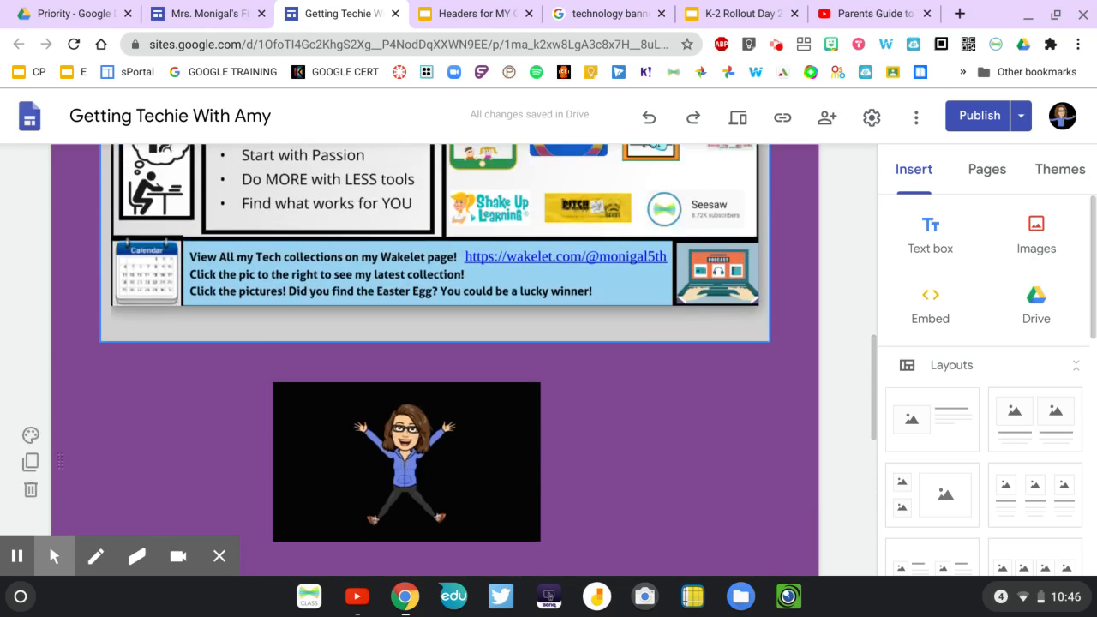
Open the Back to School page and examine its Wakelet collection button, template links and Vision Boards section.
{"action": "left_click", "coordinate": [986, 169]}
{"action": "left_click", "coordinate": [960, 293]}
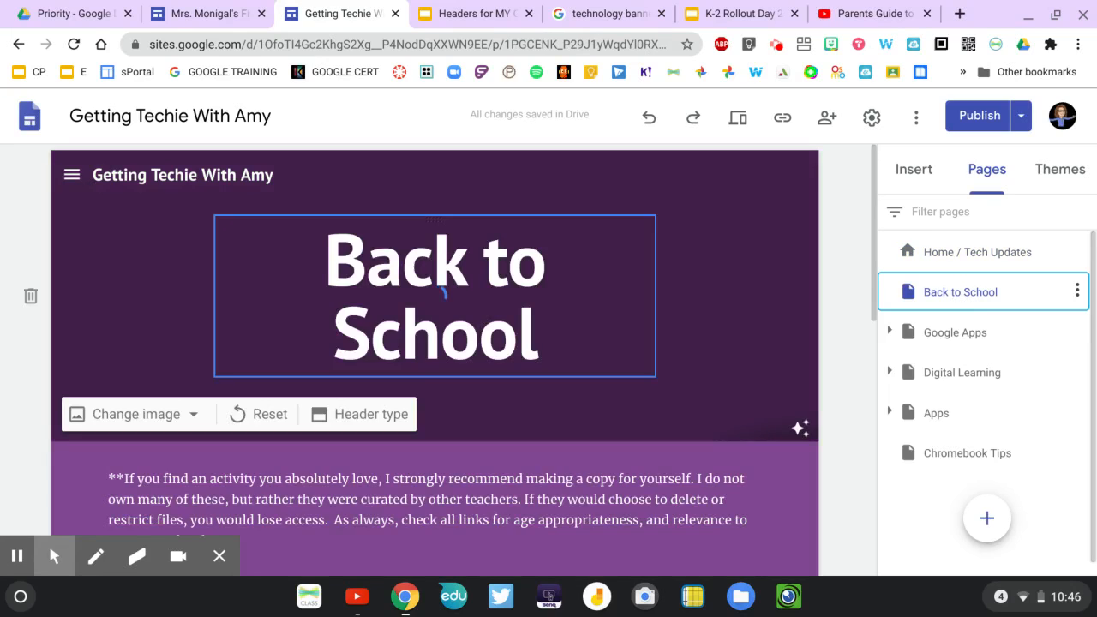
{"action": "scroll", "coordinate": [434, 295], "scroll_direction": "down", "scroll_amount": 5}
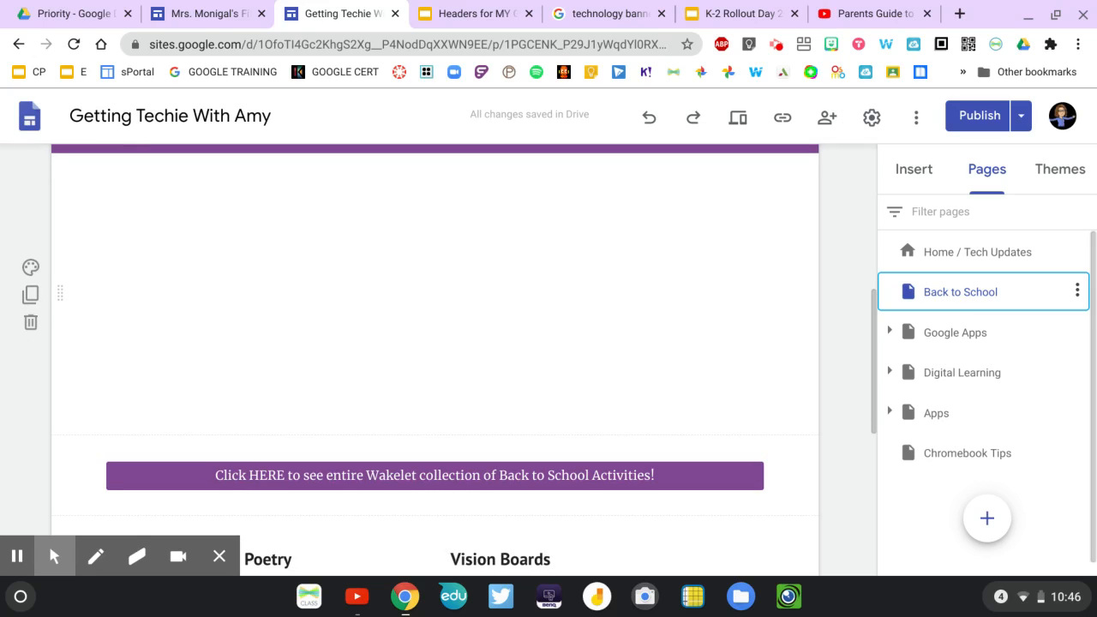
{"action": "scroll", "coordinate": [316, 296], "scroll_direction": "down", "scroll_amount": 2}
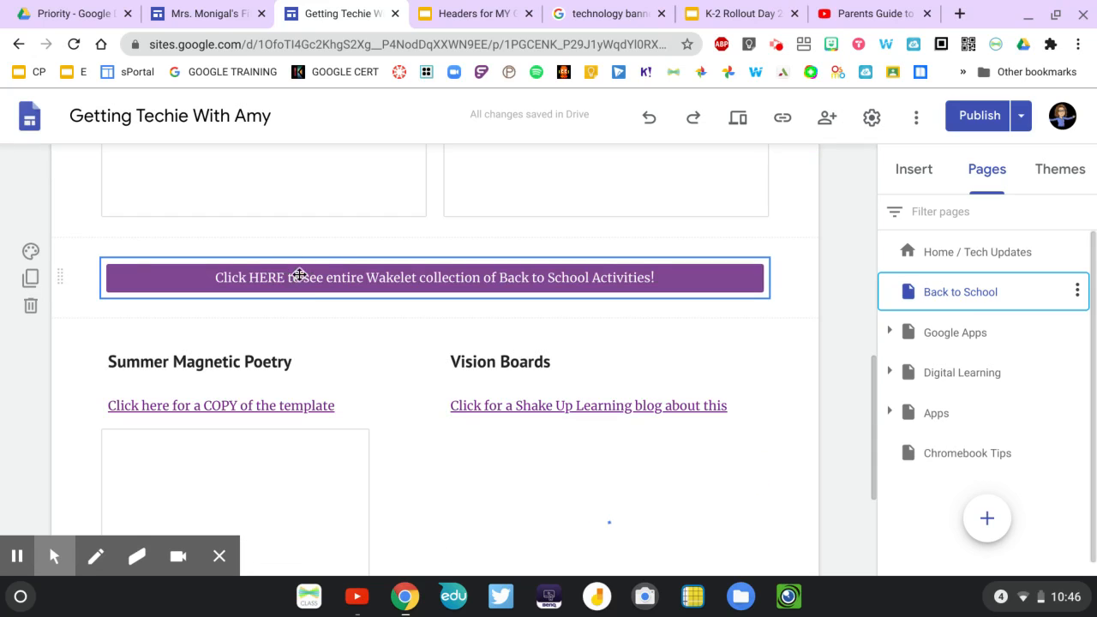
{"action": "scroll", "coordinate": [599, 347], "scroll_direction": "down", "scroll_amount": 2}
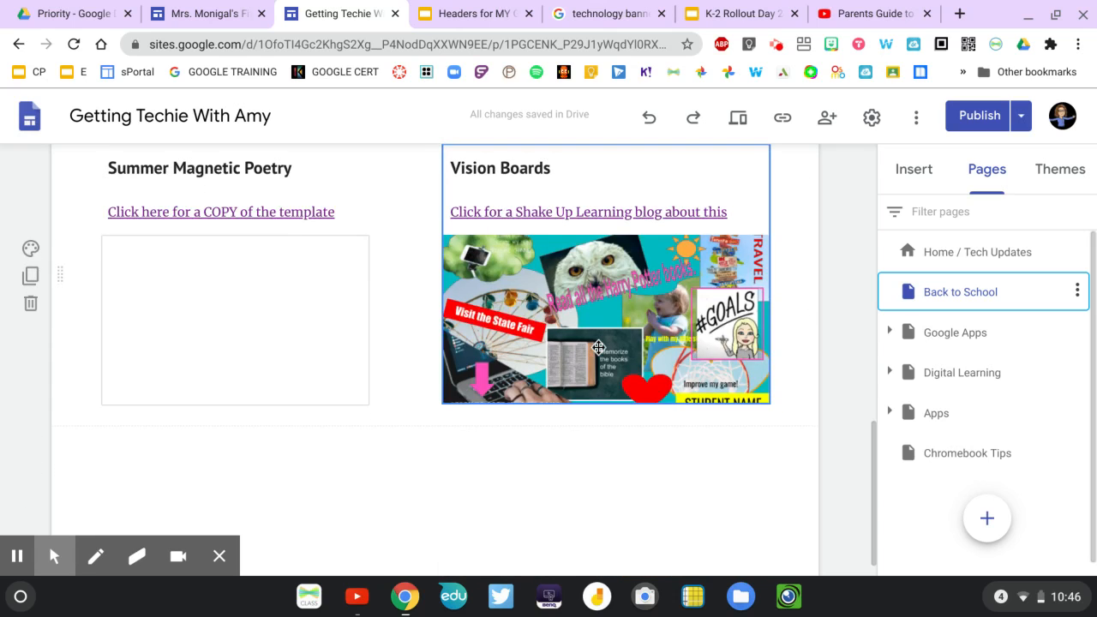
{"action": "scroll", "coordinate": [598, 347], "scroll_direction": "up", "scroll_amount": 1}
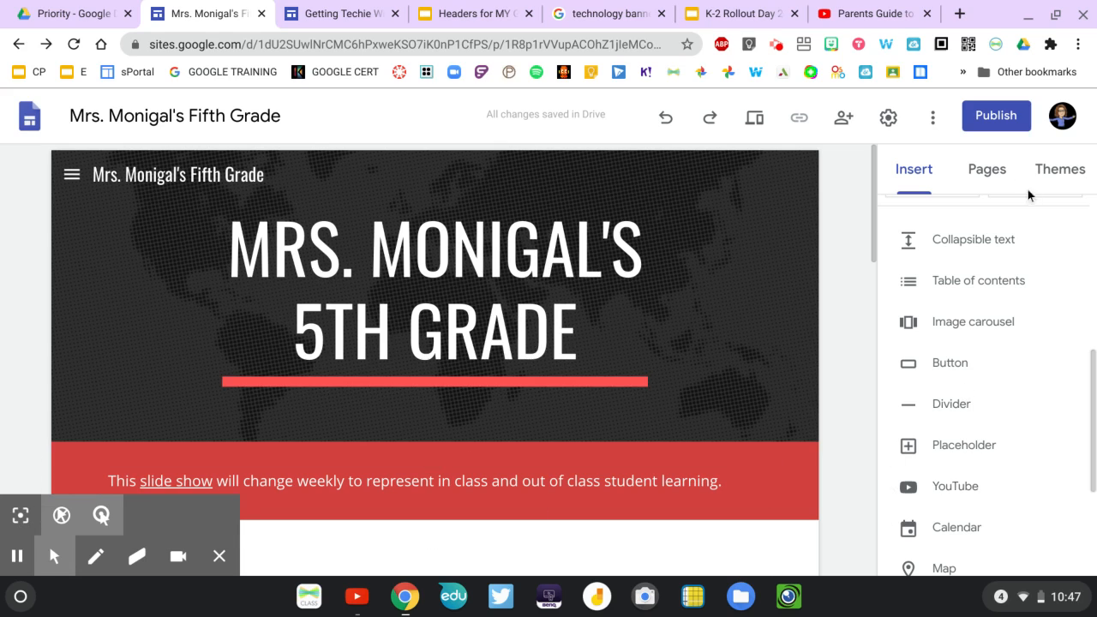
Look through the fifth-grade site's Google Classroom, Literacy and Math pages and return to the Home page.
{"action": "left_click", "coordinate": [986, 172]}
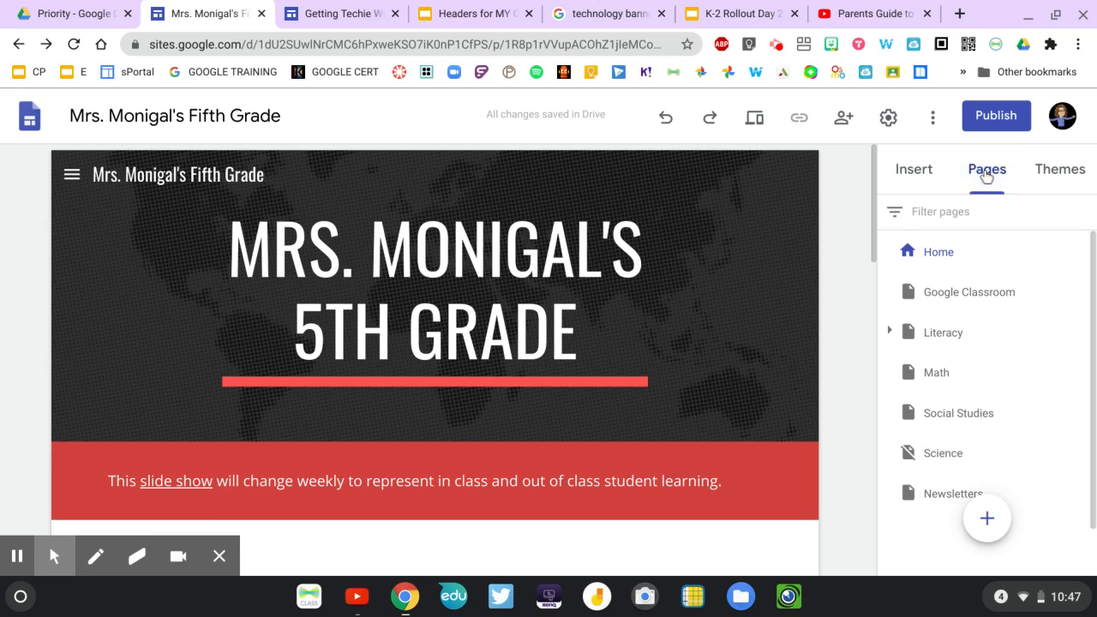
{"action": "left_click", "coordinate": [958, 290]}
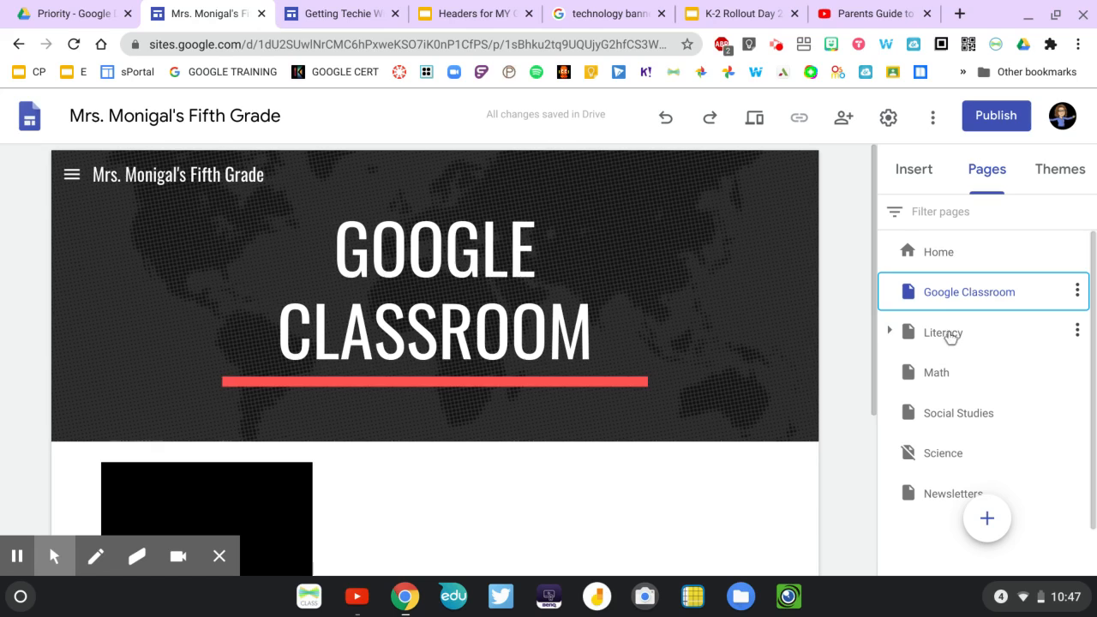
{"action": "left_click", "coordinate": [948, 336]}
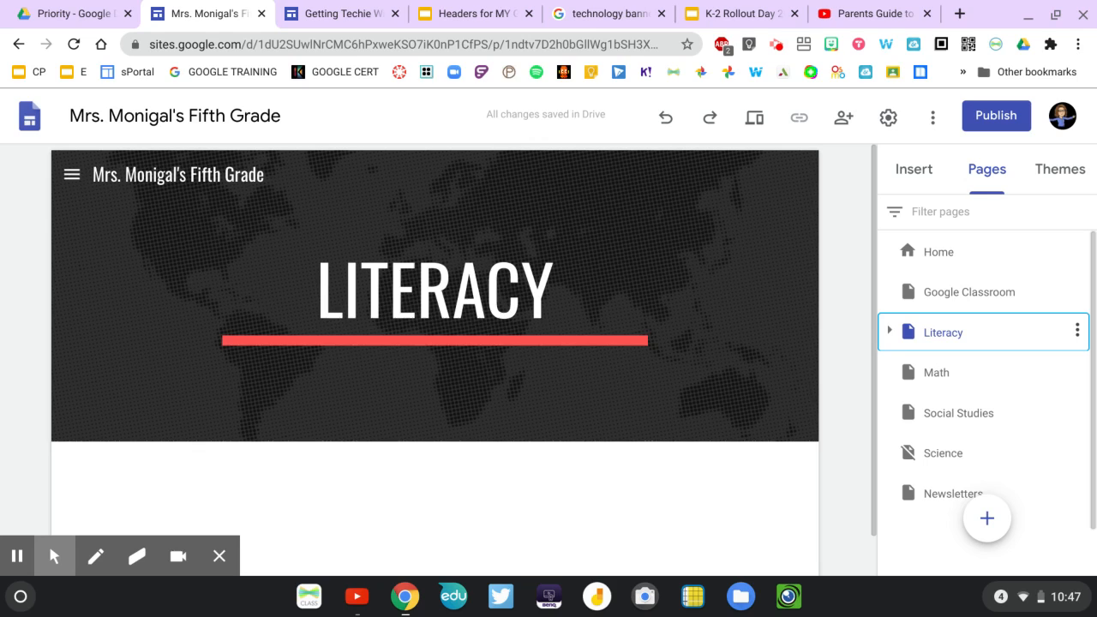
{"action": "left_click", "coordinate": [943, 377]}
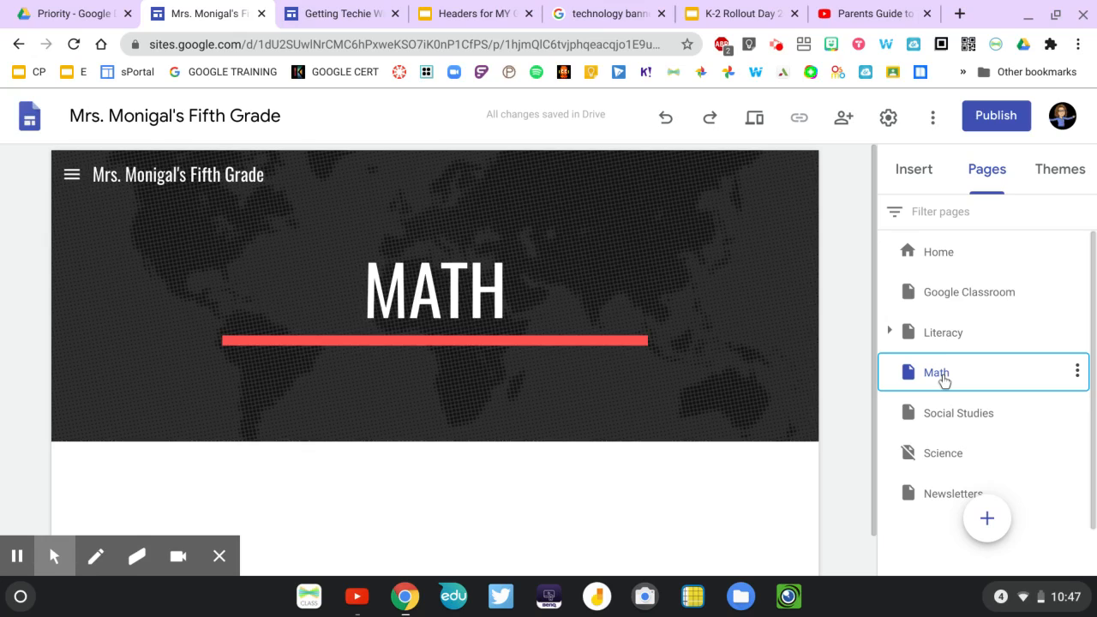
{"action": "left_click", "coordinate": [943, 250]}
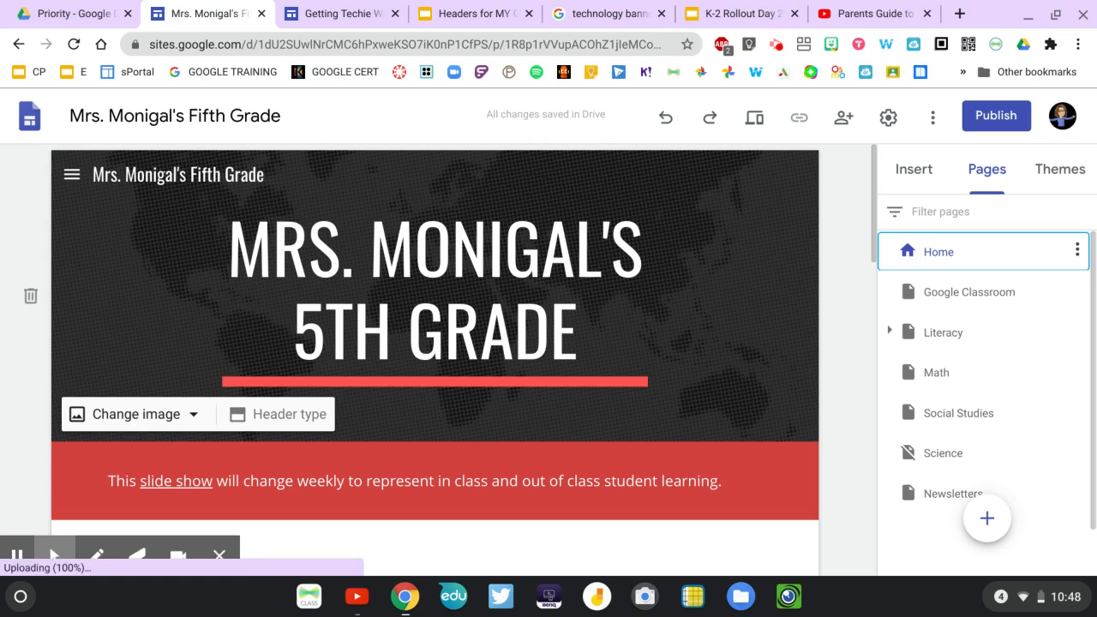
Try the Large banner header type on the Home page and set the header back to Banner.
{"action": "left_click", "coordinate": [264, 416]}
{"action": "left_click", "coordinate": [301, 420]}
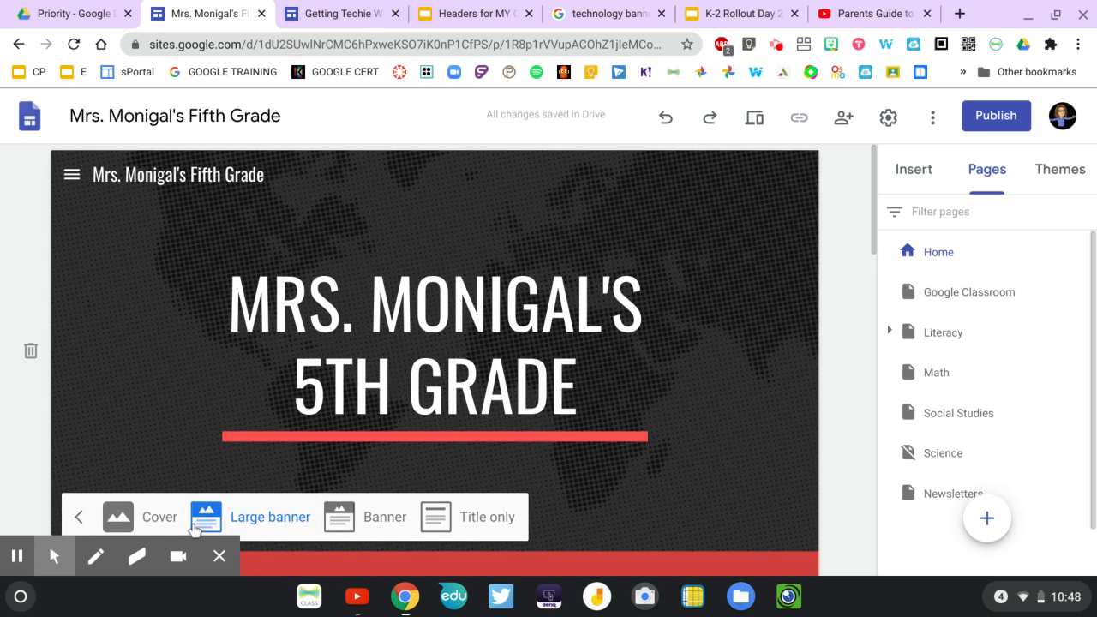
{"action": "left_click", "coordinate": [390, 521]}
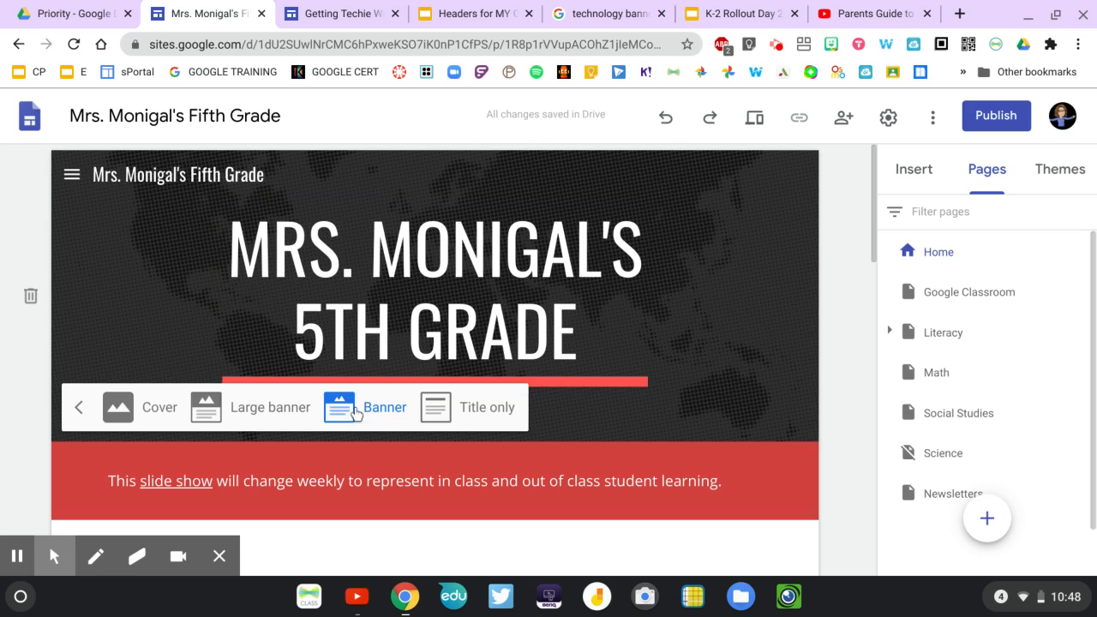
{"action": "left_click", "coordinate": [80, 410]}
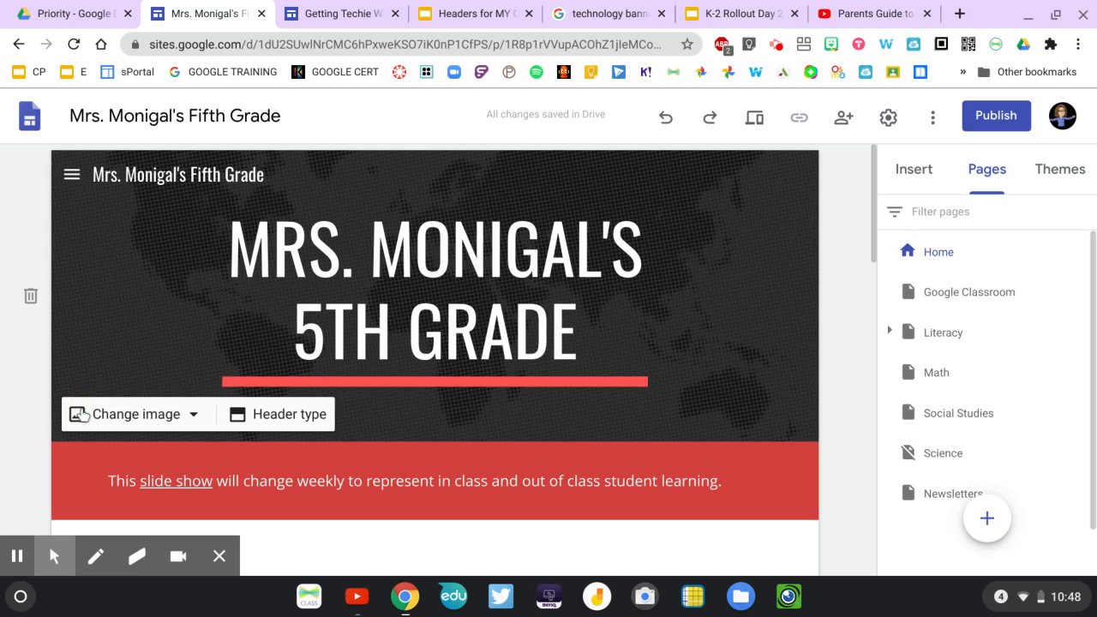
Browse the gallery of header images for the Home page and pick the dark typewriter-keys picture.
{"action": "left_click", "coordinate": [159, 417]}
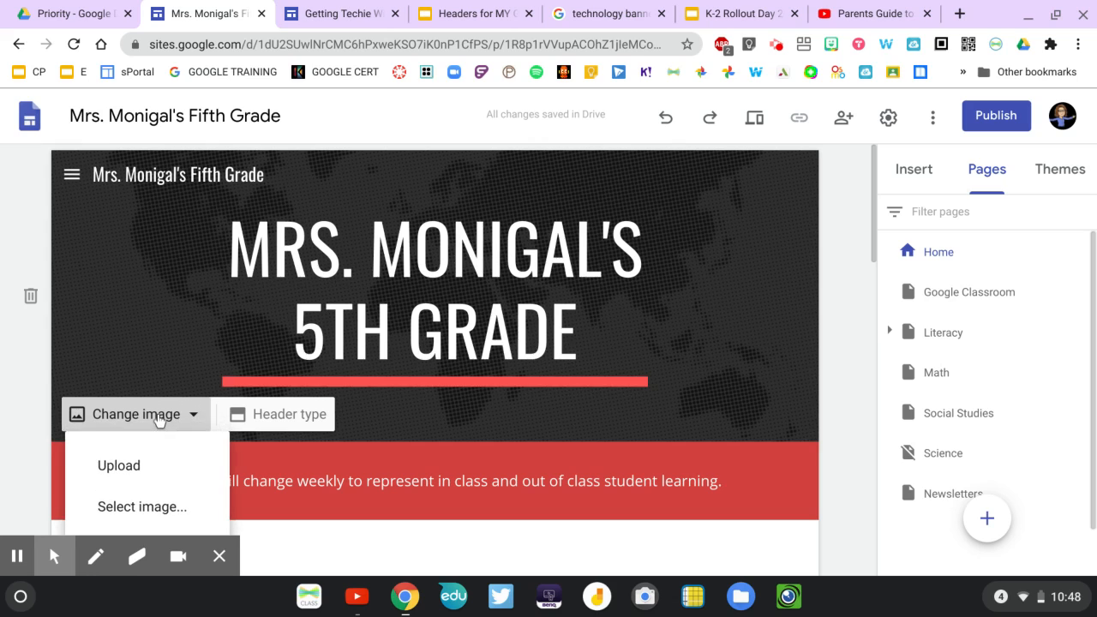
{"action": "scroll", "coordinate": [159, 420], "scroll_direction": "down", "scroll_amount": 3}
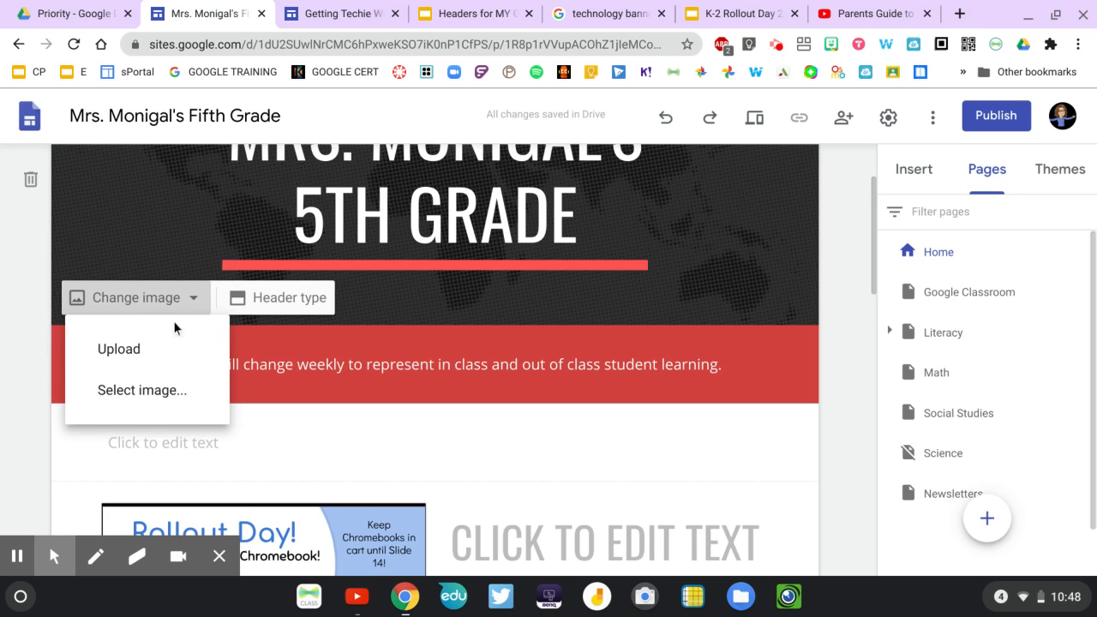
{"action": "left_click", "coordinate": [140, 392]}
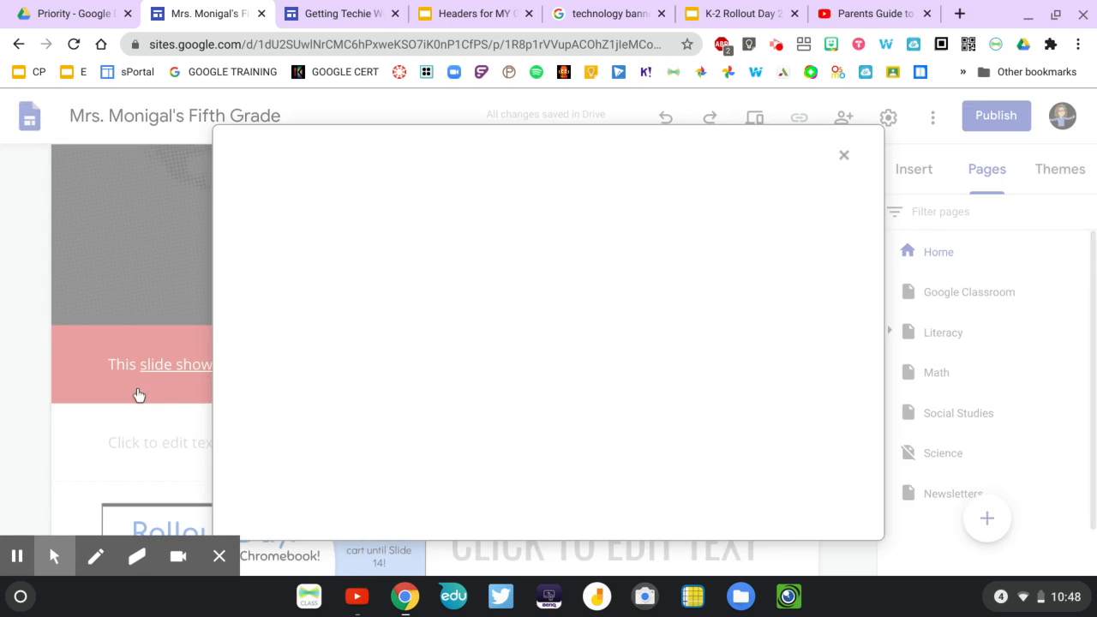
{"action": "scroll", "coordinate": [455, 362], "scroll_direction": "down", "scroll_amount": 10}
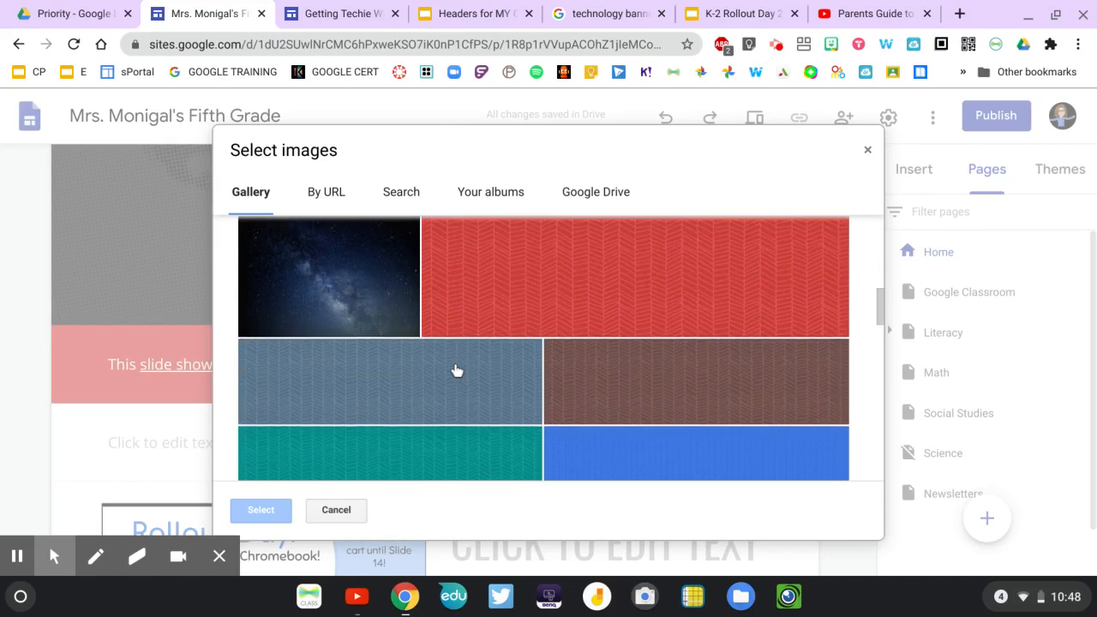
{"action": "scroll", "coordinate": [456, 370], "scroll_direction": "down", "scroll_amount": 10}
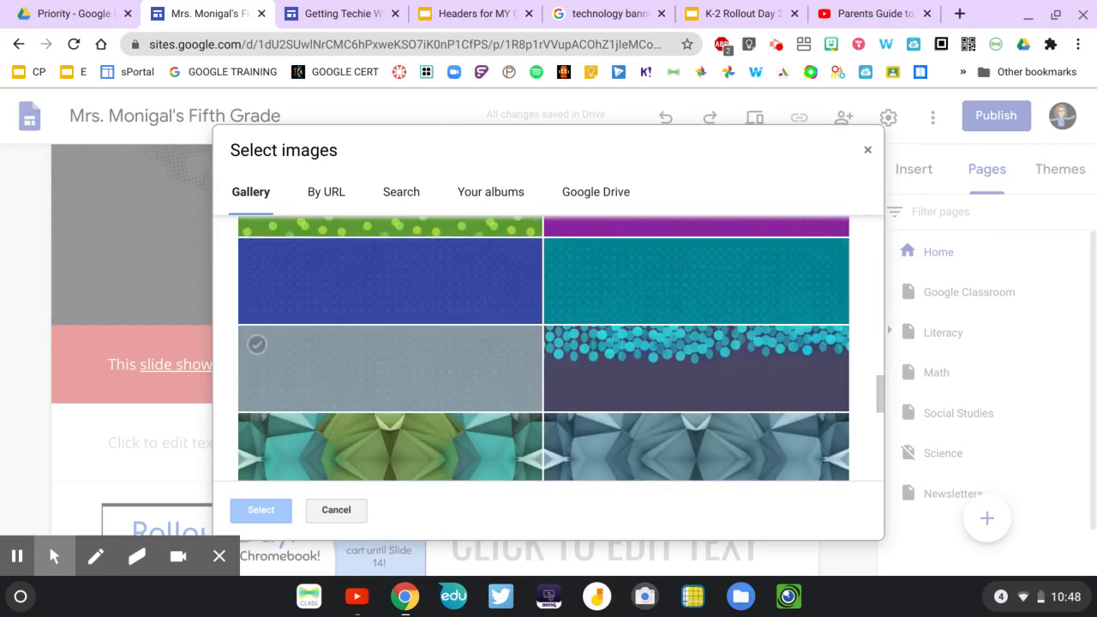
{"action": "scroll", "coordinate": [456, 371], "scroll_direction": "down", "scroll_amount": 10}
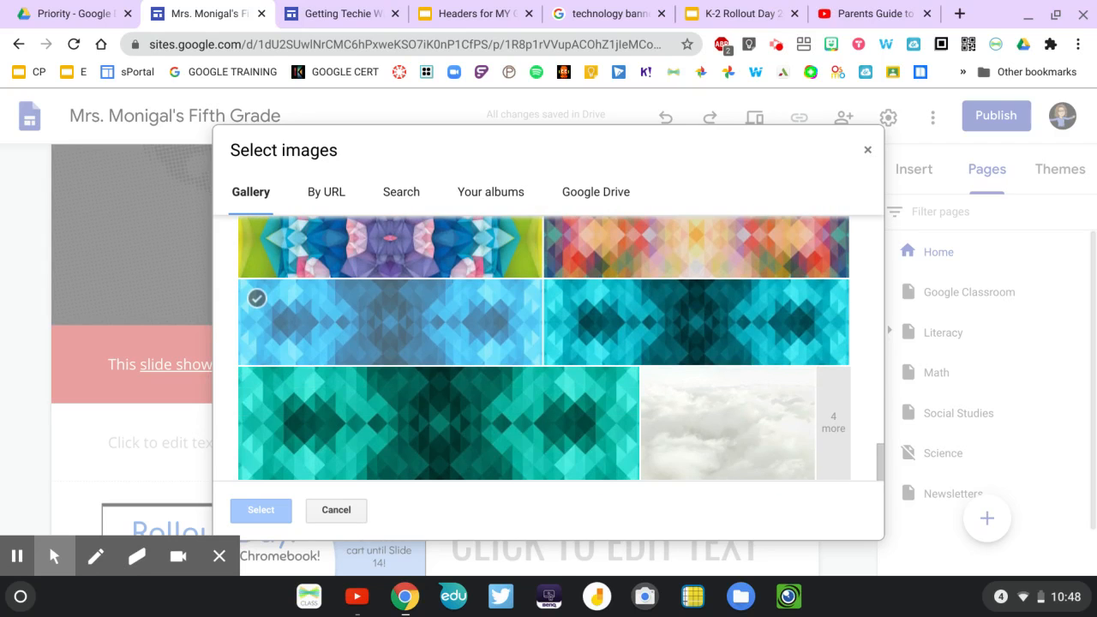
{"action": "scroll", "coordinate": [456, 371], "scroll_direction": "up", "scroll_amount": 20}
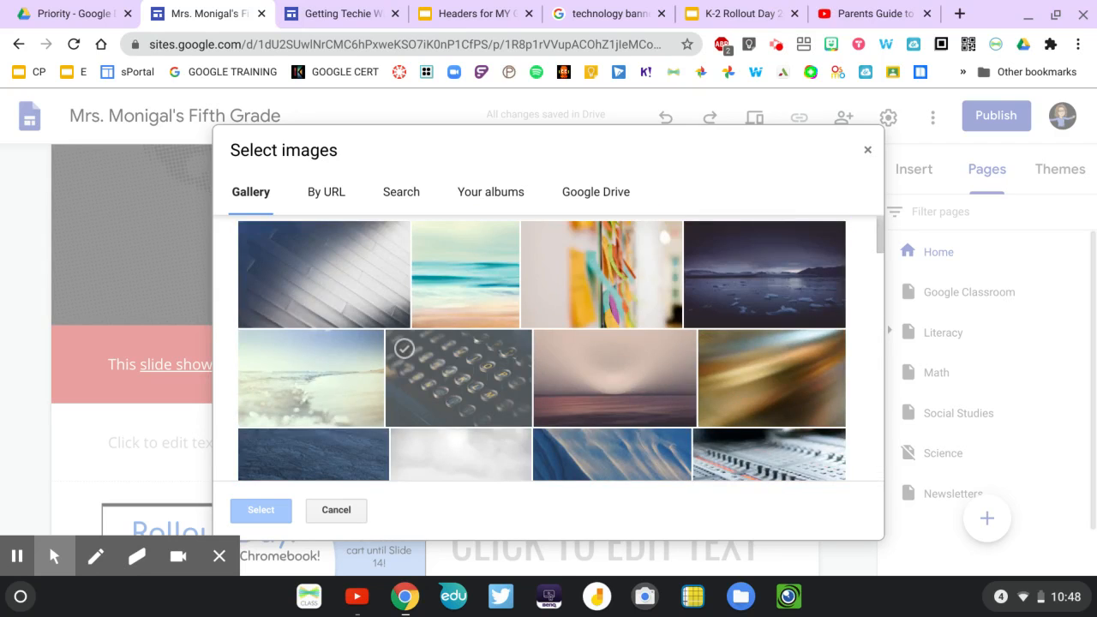
{"action": "scroll", "coordinate": [456, 370], "scroll_direction": "down", "scroll_amount": 2}
{"action": "scroll", "coordinate": [456, 370], "scroll_direction": "up", "scroll_amount": 2}
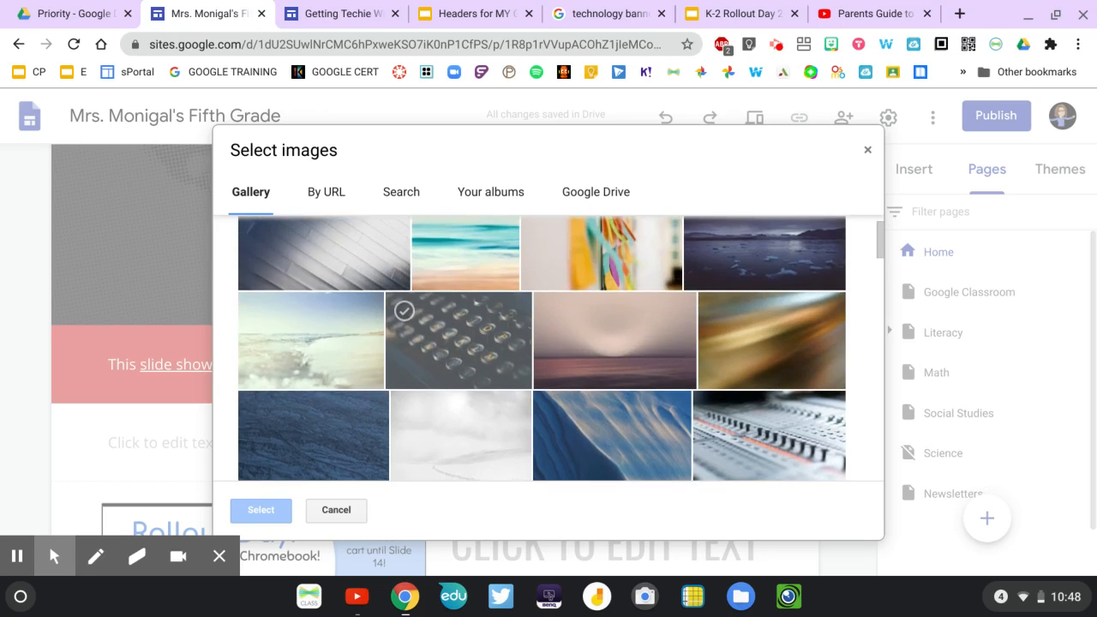
{"action": "left_click", "coordinate": [500, 371]}
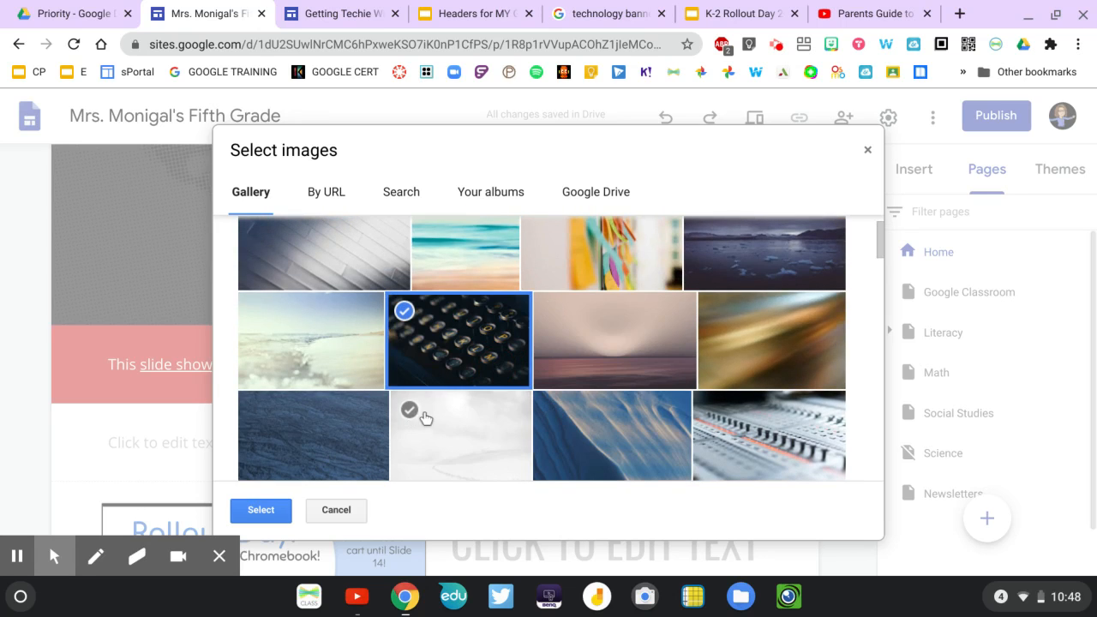
Look through the other header image sources: image search, personal albums and Google Drive.
{"action": "left_click", "coordinate": [394, 194]}
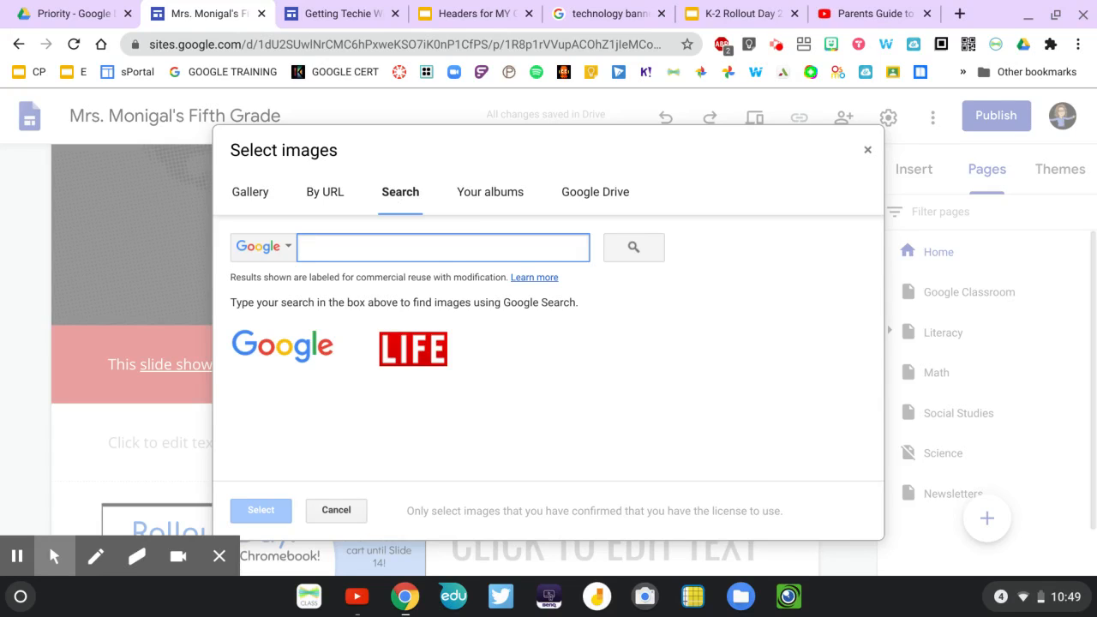
{"action": "left_click", "coordinate": [481, 194]}
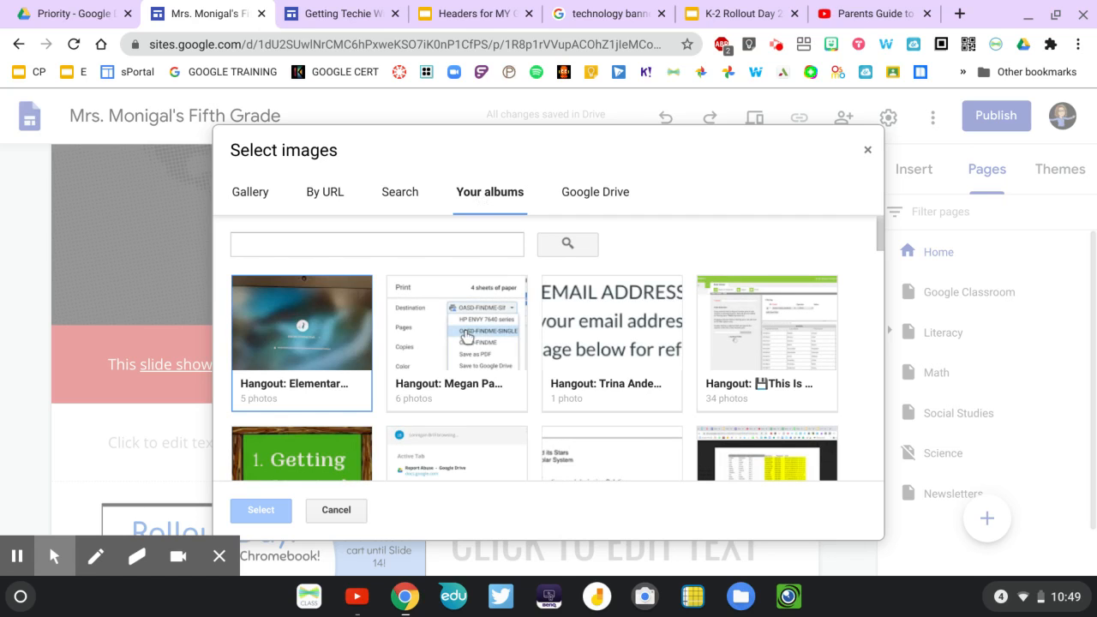
{"action": "scroll", "coordinate": [375, 343], "scroll_direction": "down", "scroll_amount": 4}
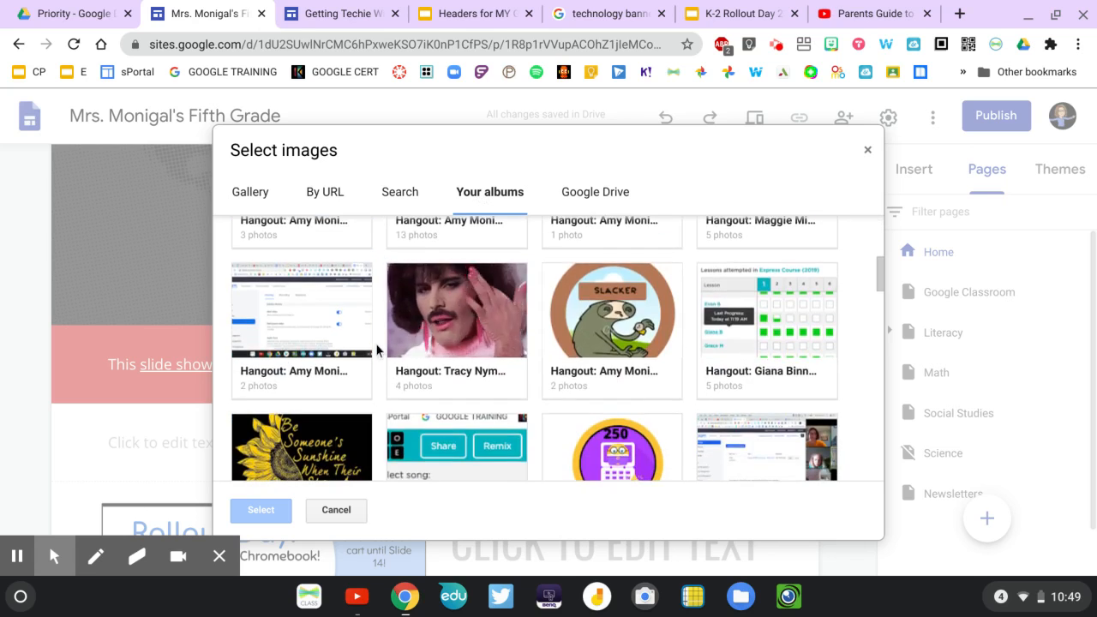
{"action": "scroll", "coordinate": [377, 349], "scroll_direction": "up", "scroll_amount": 5}
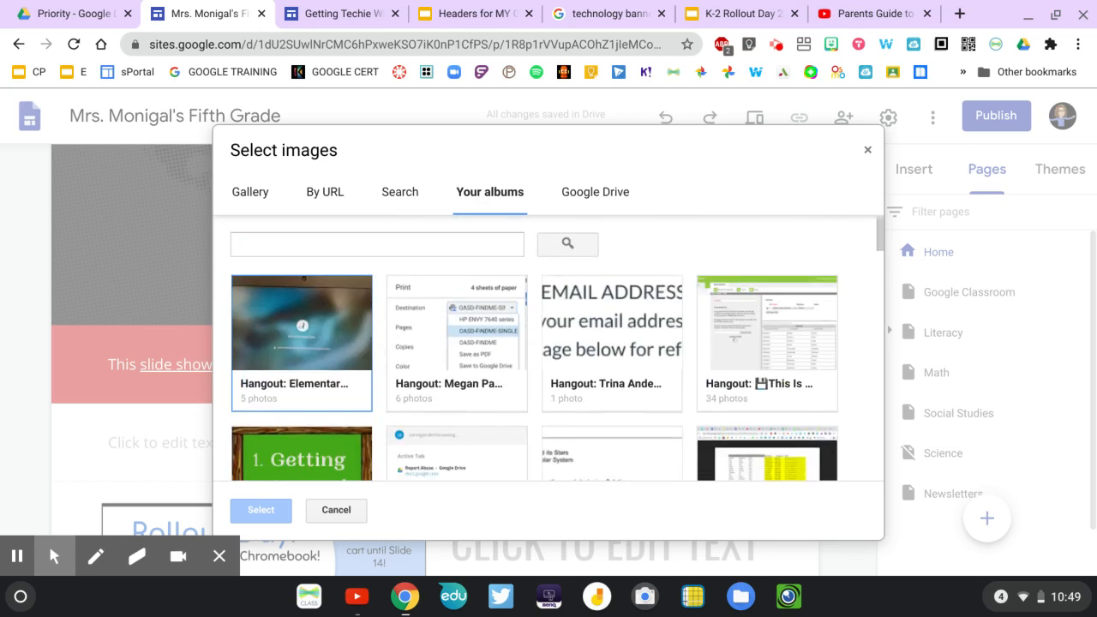
{"action": "left_click", "coordinate": [600, 195]}
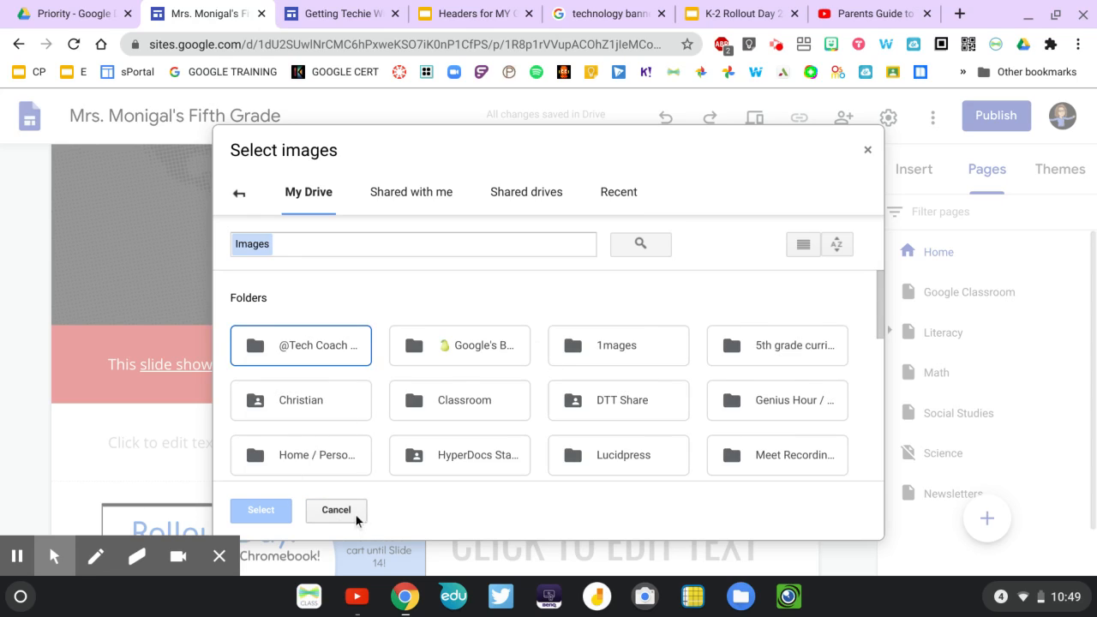
Return to the image gallery and apply the selected typewriter-keys picture to the Home page header.
{"action": "left_click", "coordinate": [240, 193]}
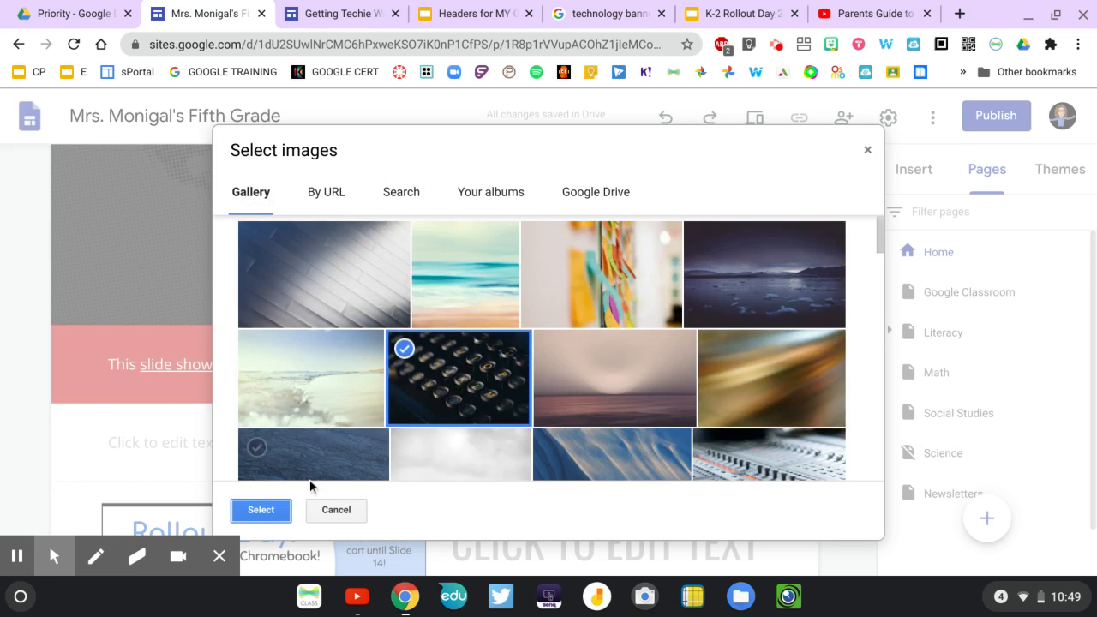
{"action": "left_click", "coordinate": [261, 510]}
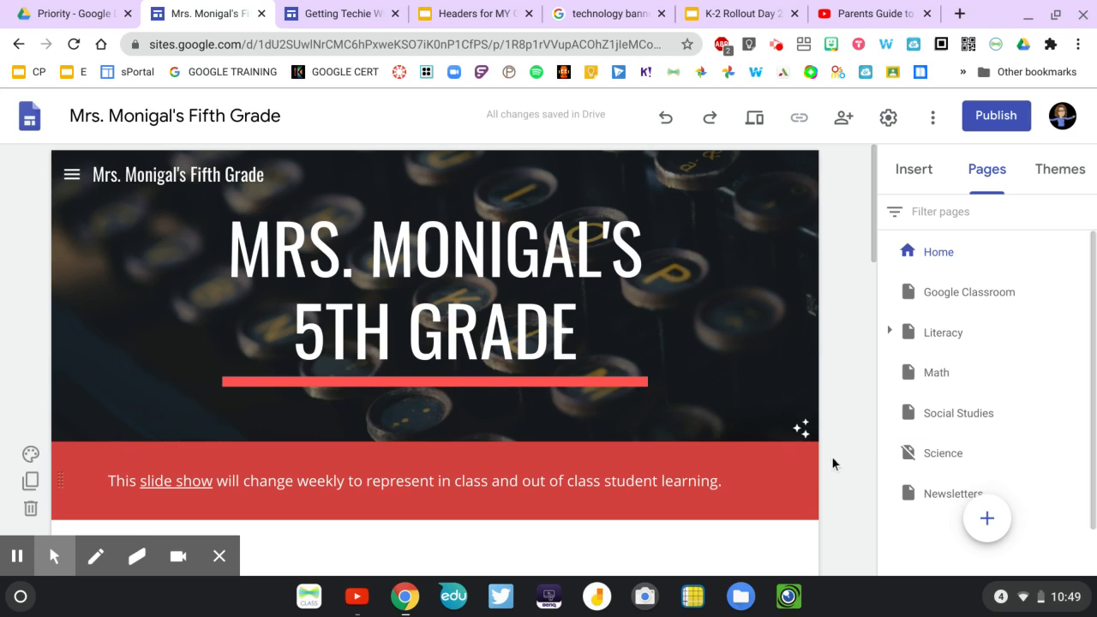
{"action": "mouse_move", "coordinate": [760, 369]}
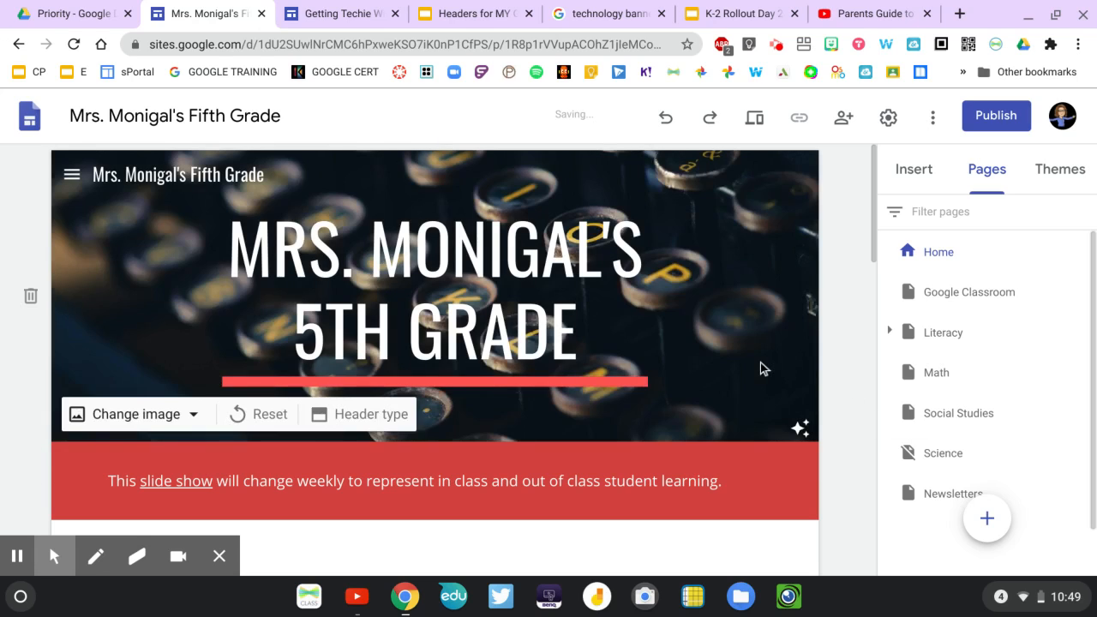
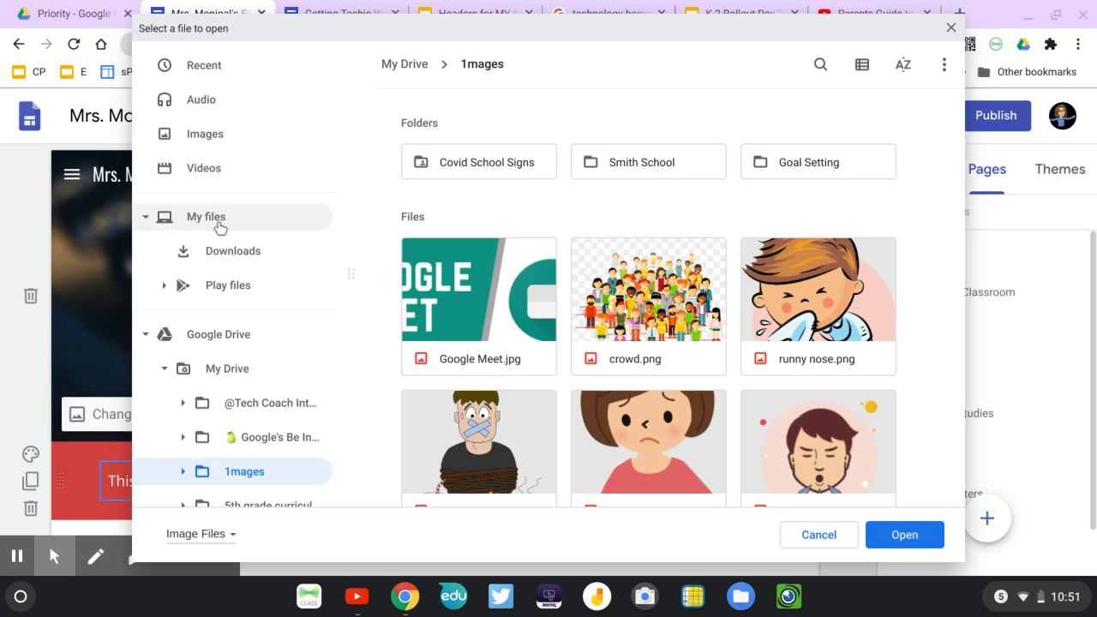
Upload the Get Techie banner picture from the recent files as the Home page header image.
{"action": "left_click", "coordinate": [225, 253]}
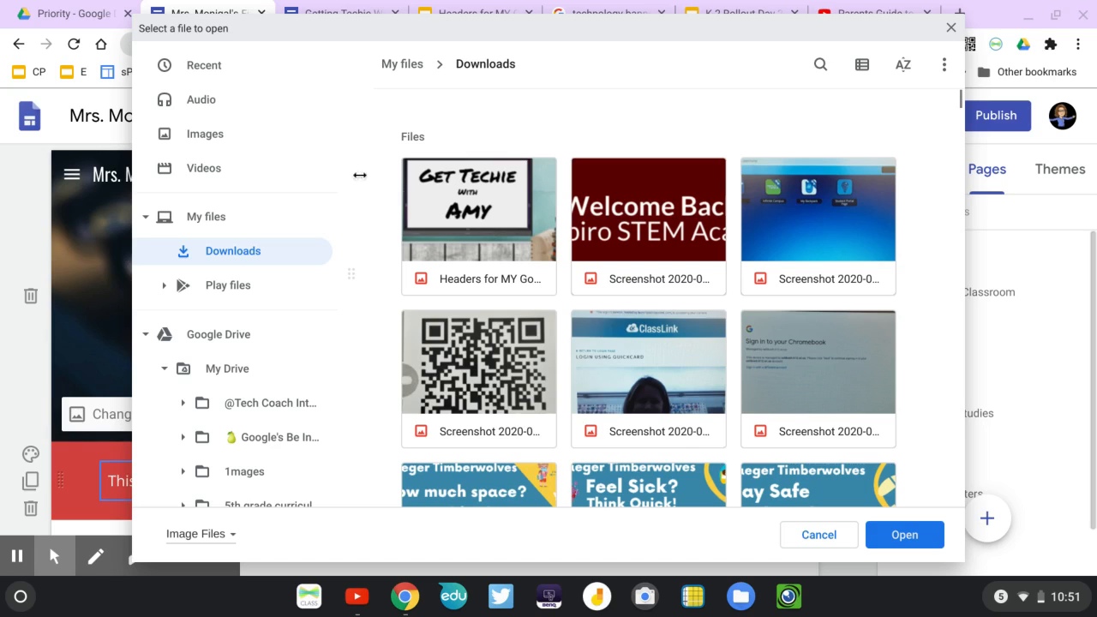
{"action": "left_click", "coordinate": [205, 68]}
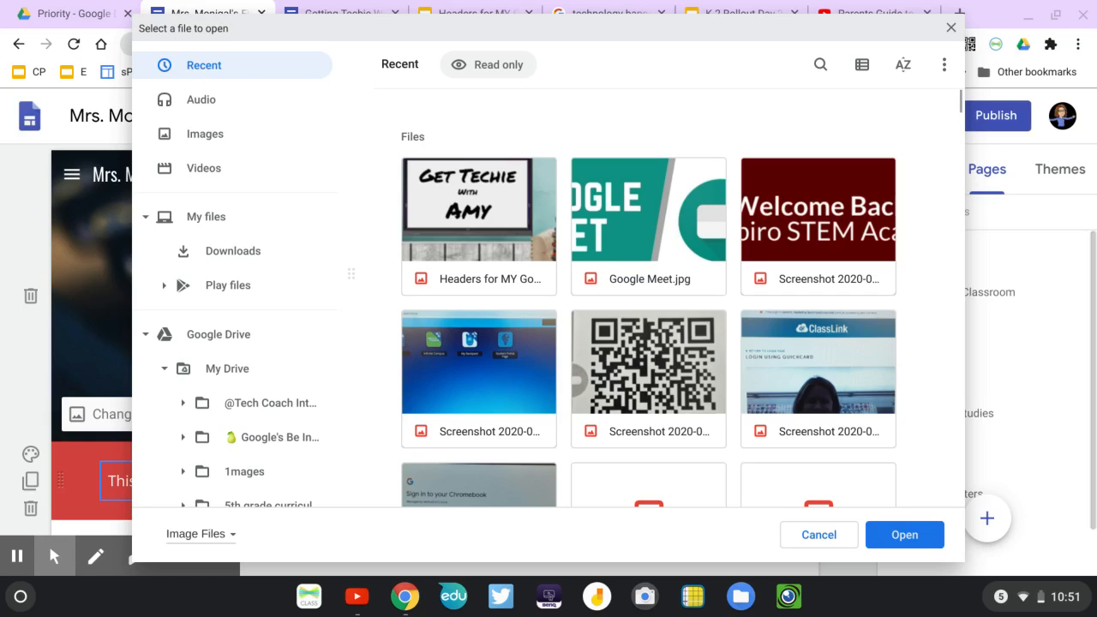
{"action": "left_click", "coordinate": [450, 213]}
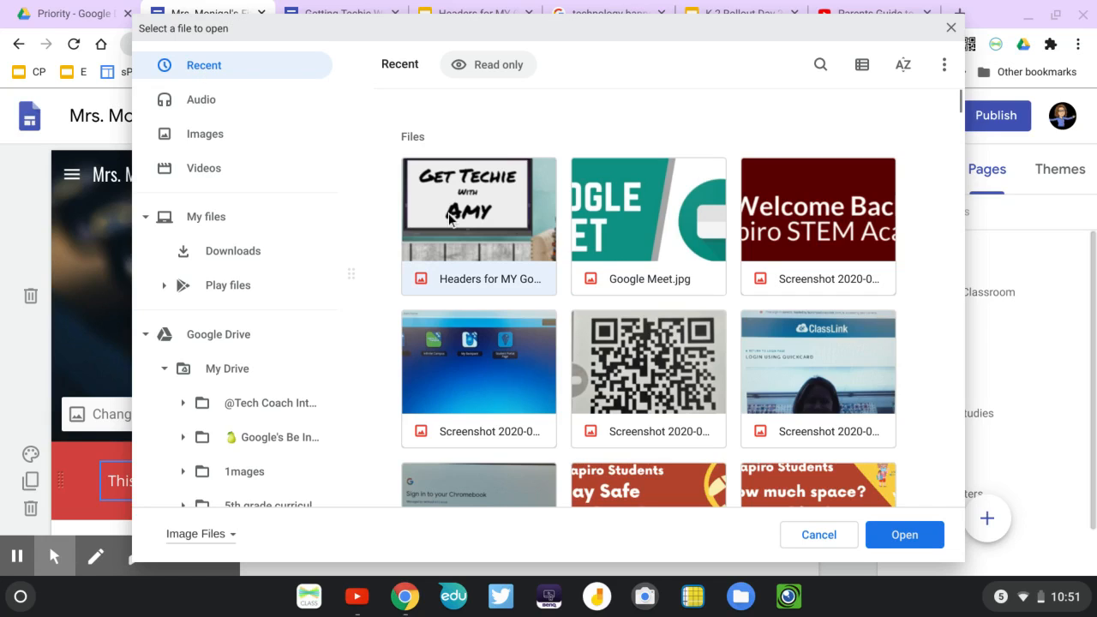
{"action": "left_click", "coordinate": [902, 535]}
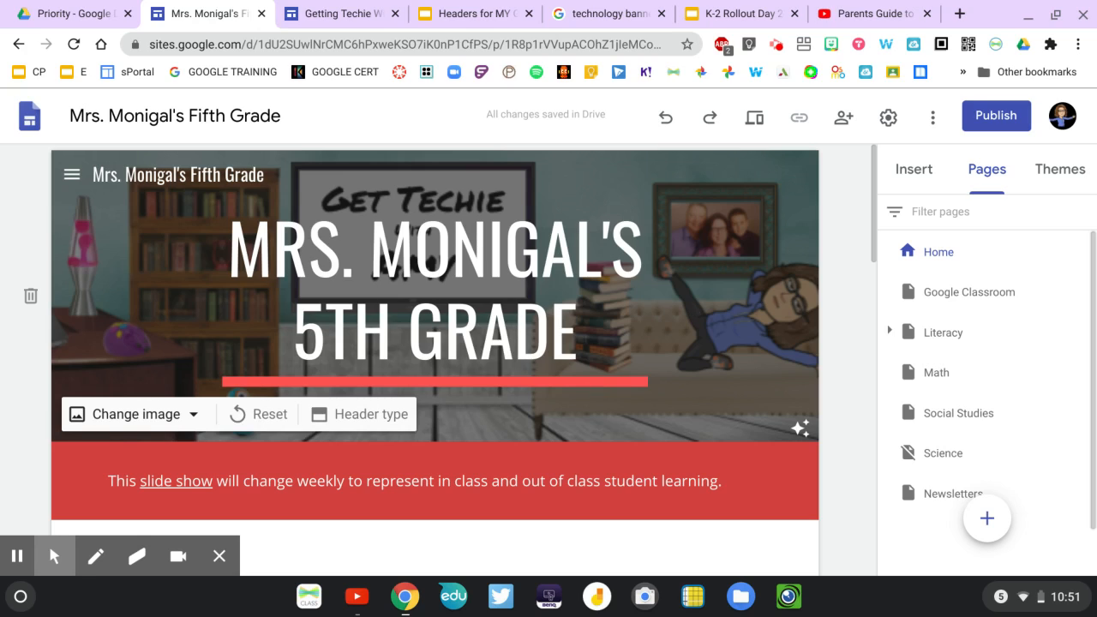
Turn off the header's readability adjustment and delete the title text from the Home page banner.
{"action": "left_click", "coordinate": [800, 434]}
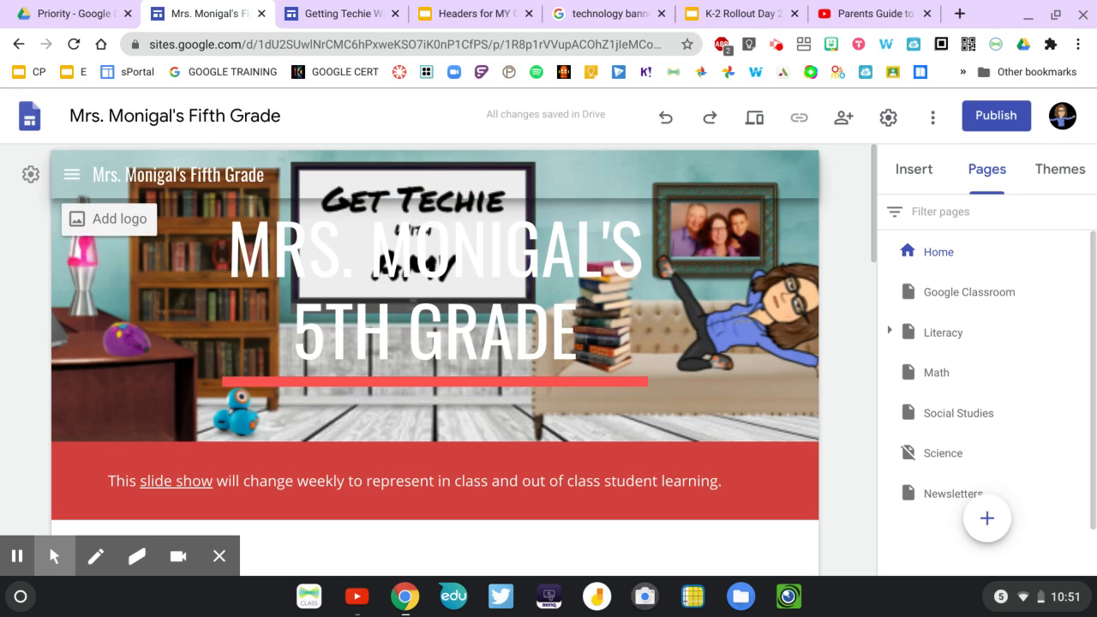
{"action": "left_click", "coordinate": [408, 336]}
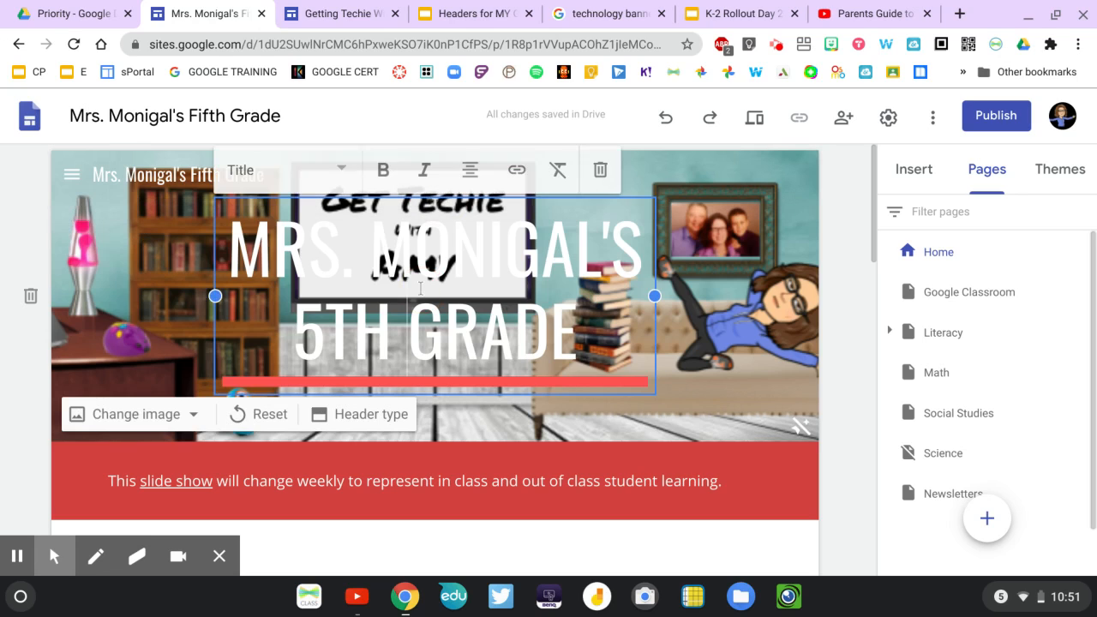
{"action": "left_click", "coordinate": [601, 172]}
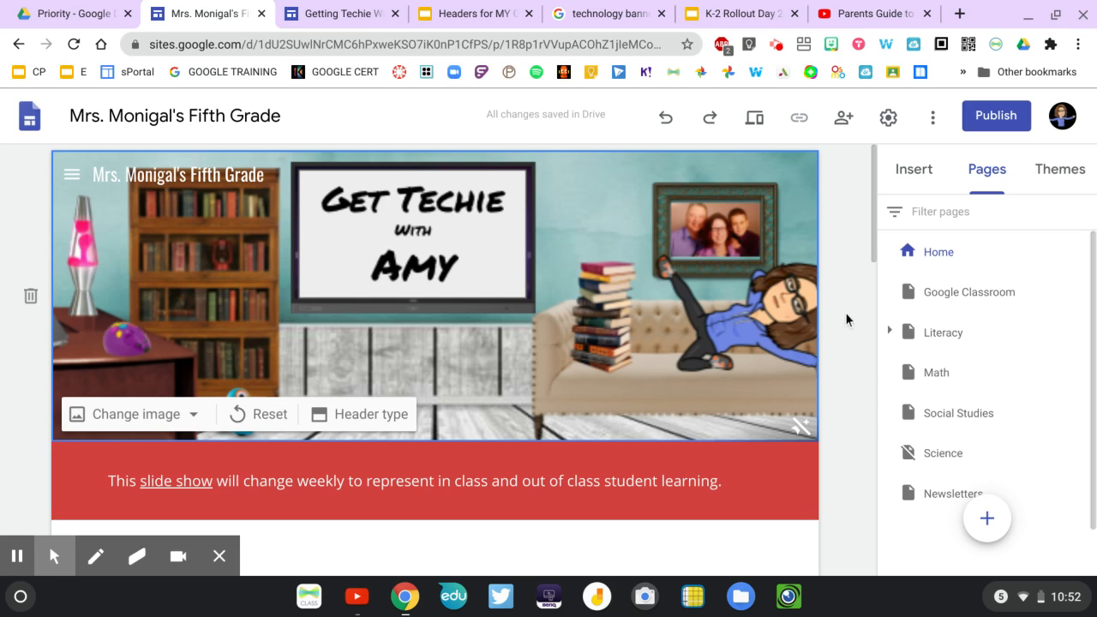
{"action": "scroll", "coordinate": [846, 319], "scroll_direction": "down", "scroll_amount": 7}
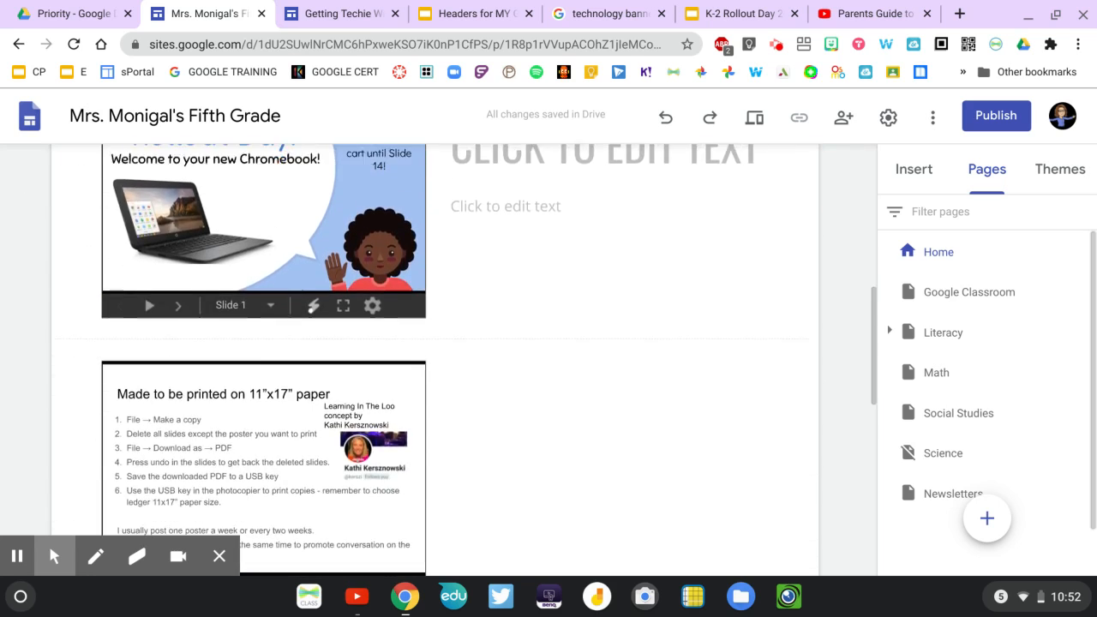
{"action": "scroll", "coordinate": [436, 334], "scroll_direction": "up", "scroll_amount": 8}
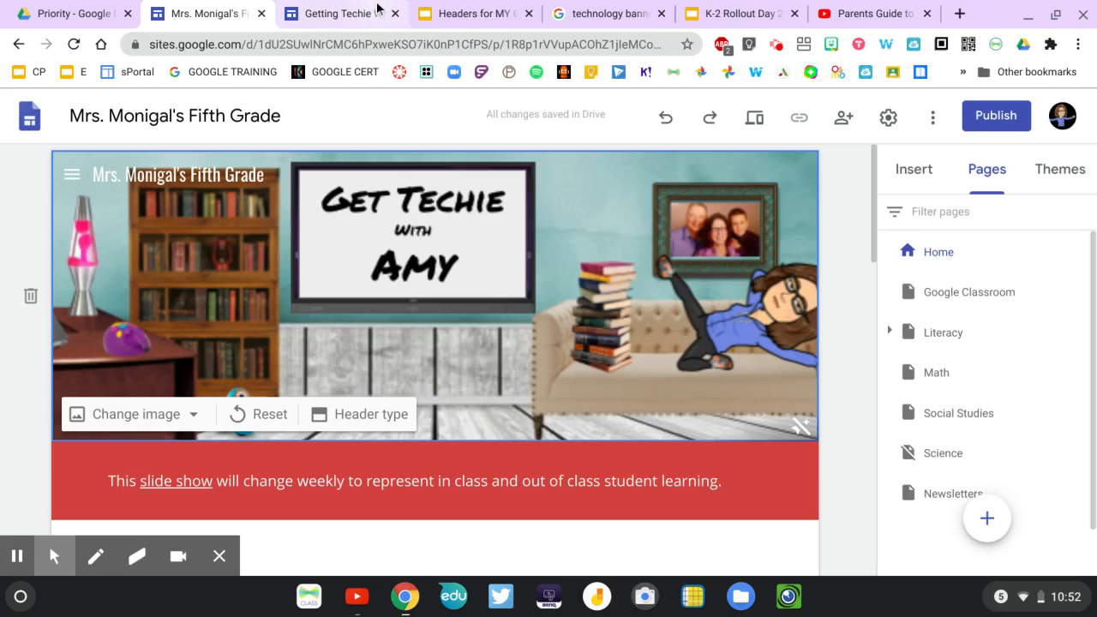
Switch to the Getting Techie site and examine the headers of its Google Apps, Digital Learning and Apps pages.
{"action": "left_click", "coordinate": [334, 13]}
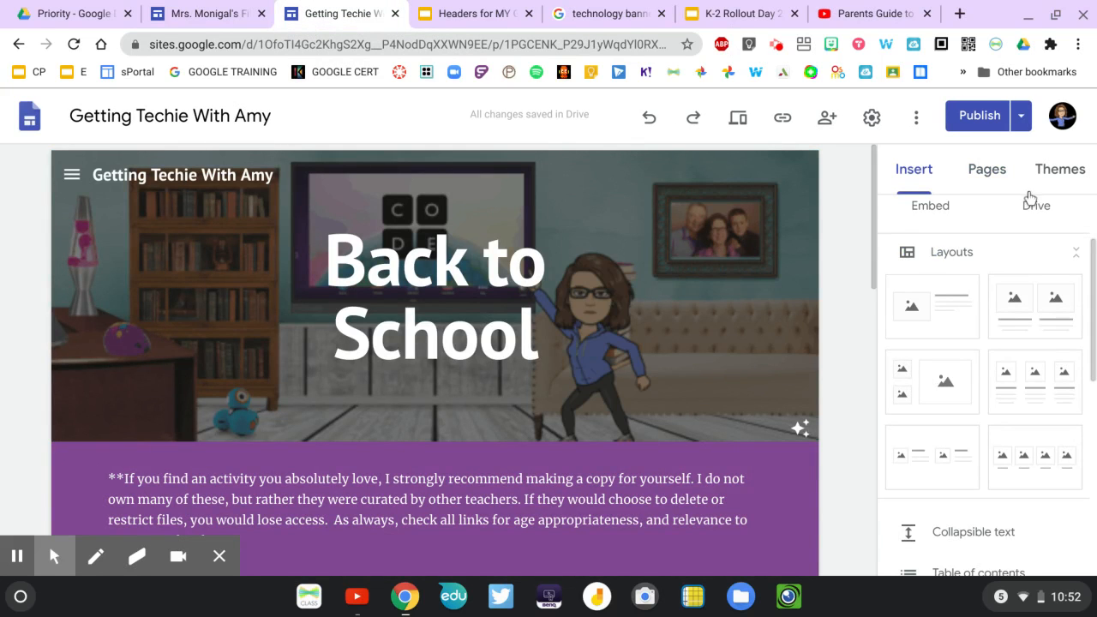
{"action": "left_click", "coordinate": [996, 181]}
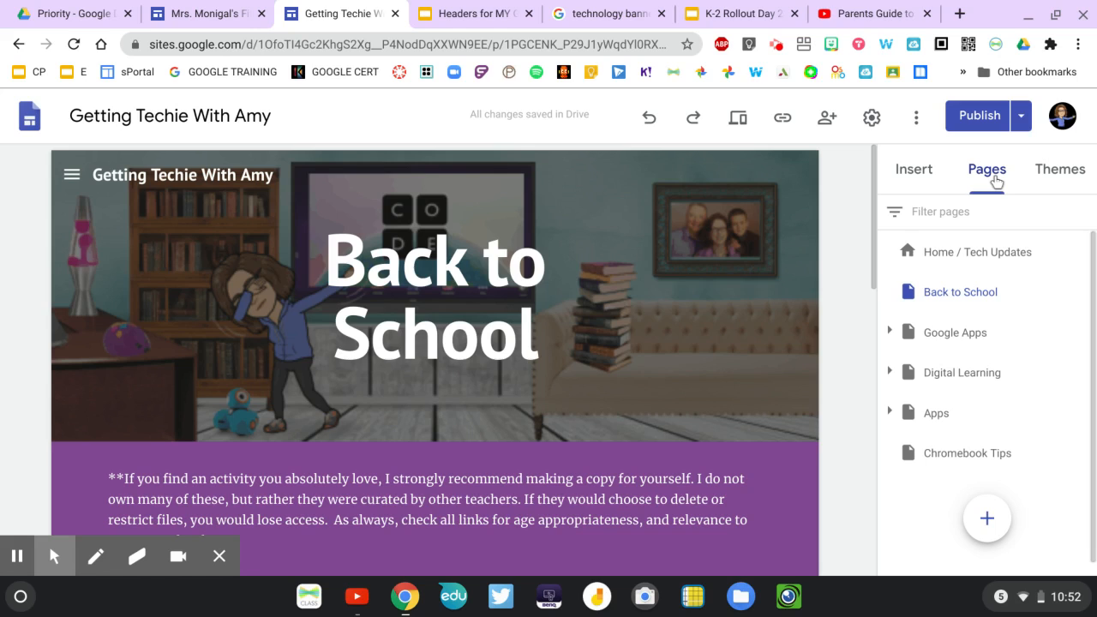
{"action": "left_click", "coordinate": [936, 339]}
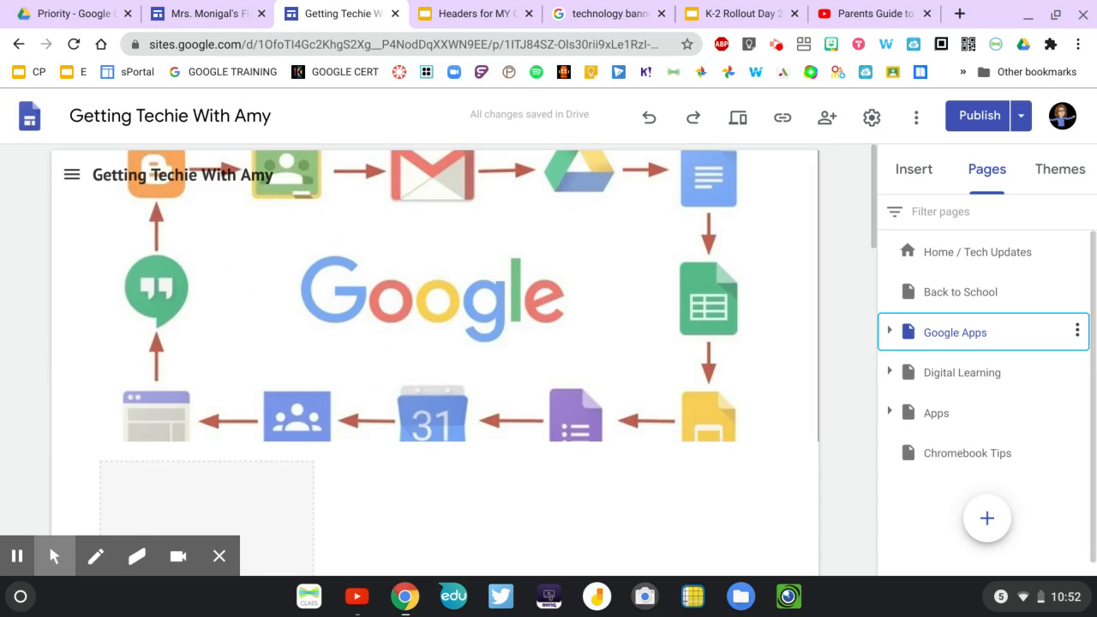
{"action": "mouse_move", "coordinate": [291, 275]}
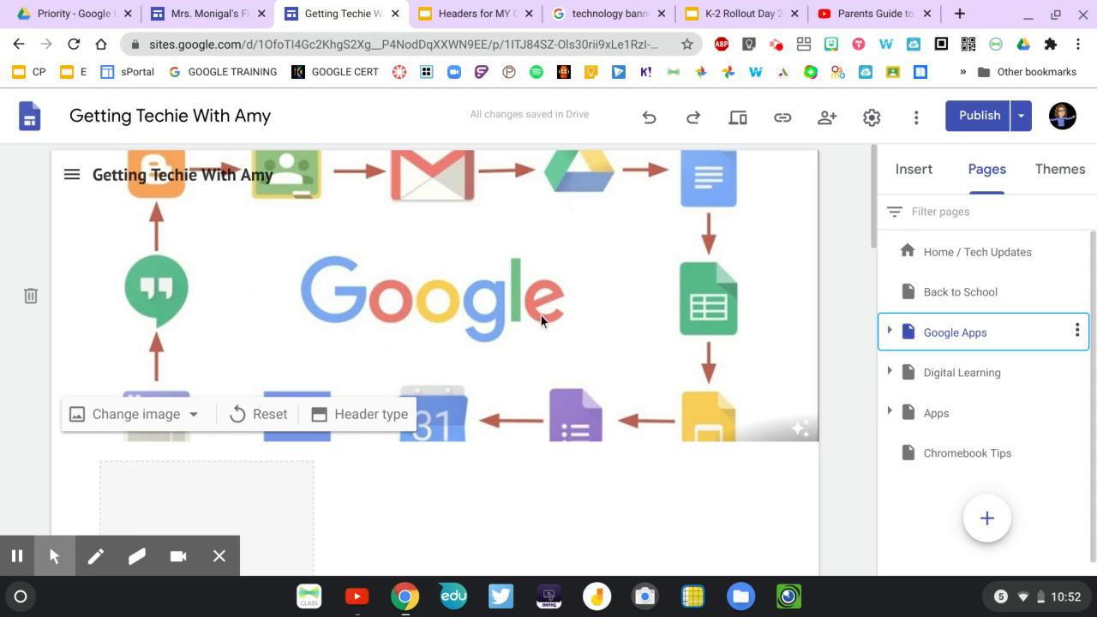
{"action": "left_click", "coordinate": [933, 377]}
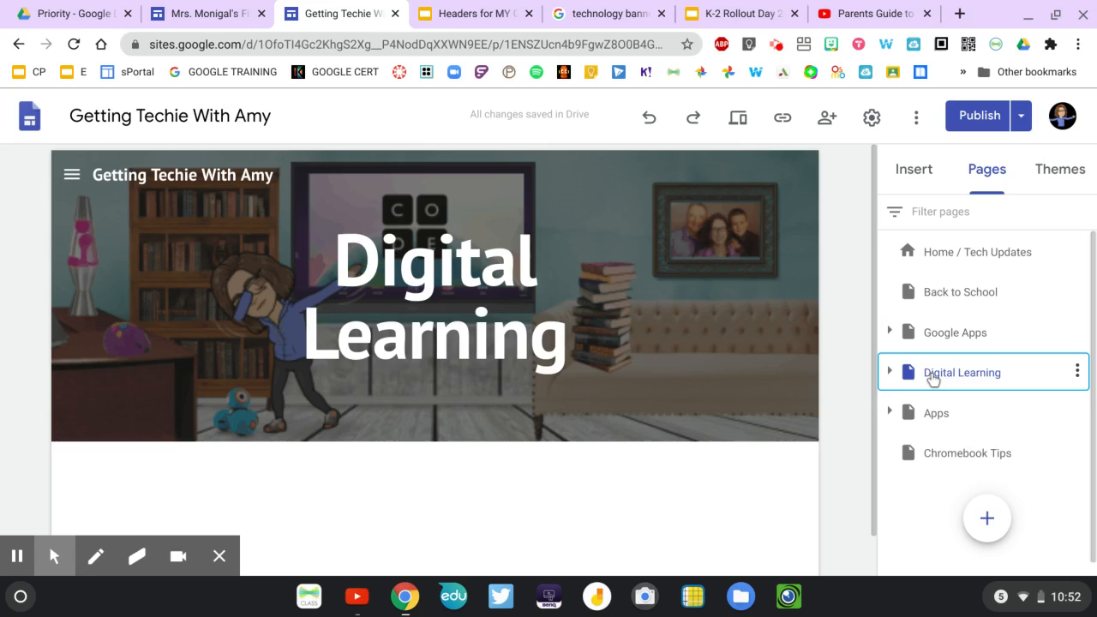
{"action": "left_click", "coordinate": [932, 418]}
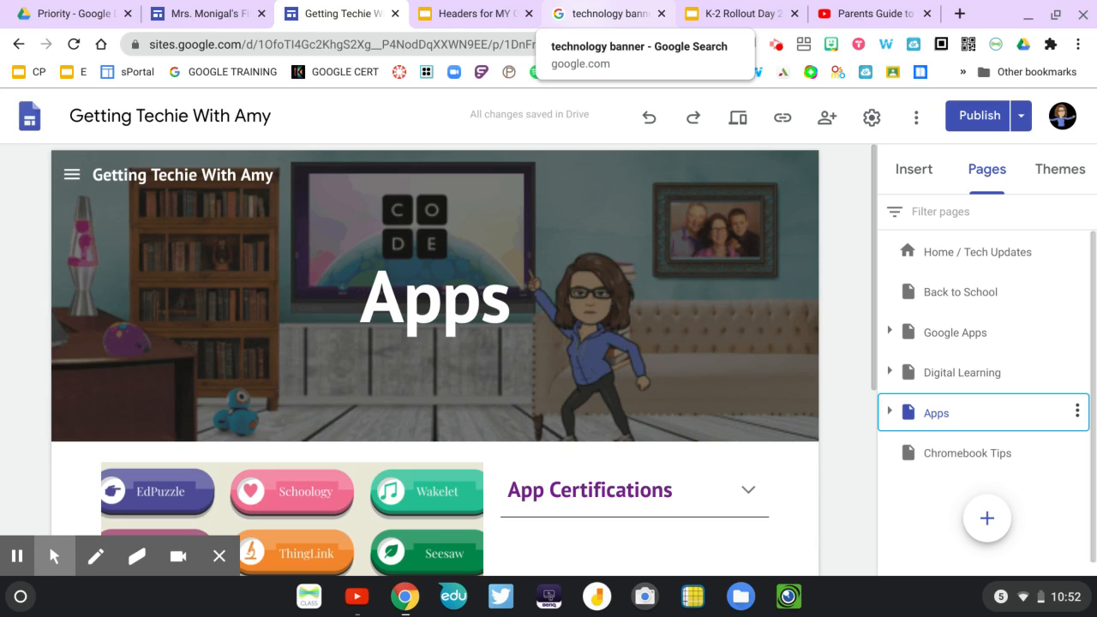
Look through the elements available for insertion and the app button grid on the Apps page.
{"action": "left_click", "coordinate": [900, 172]}
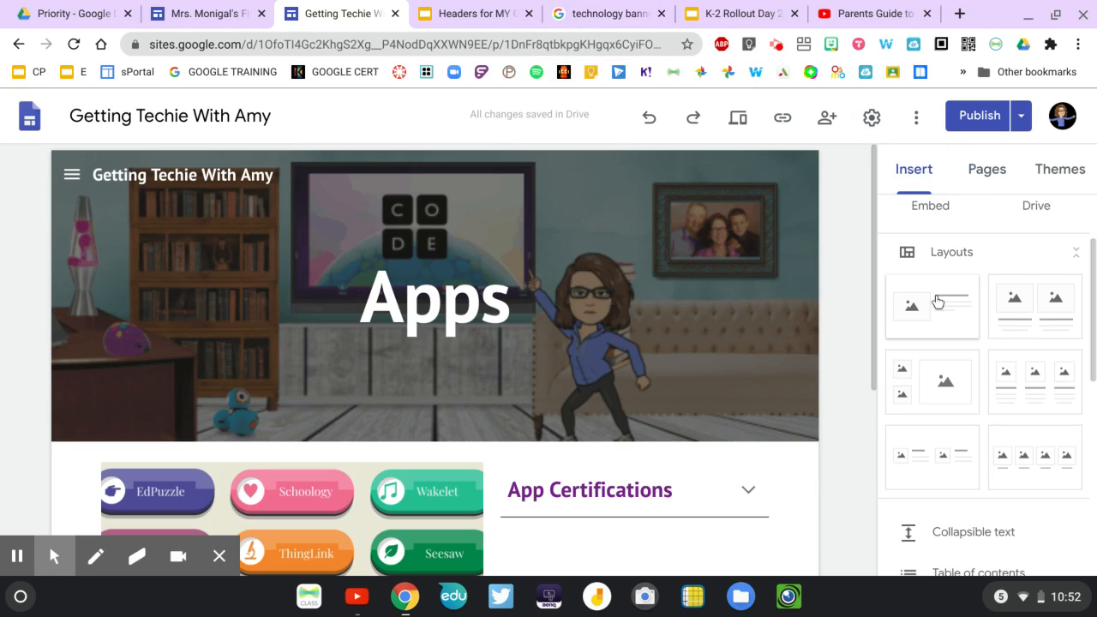
{"action": "scroll", "coordinate": [937, 300], "scroll_direction": "down", "scroll_amount": 3}
{"action": "scroll", "coordinate": [937, 300], "scroll_direction": "down", "scroll_amount": 3}
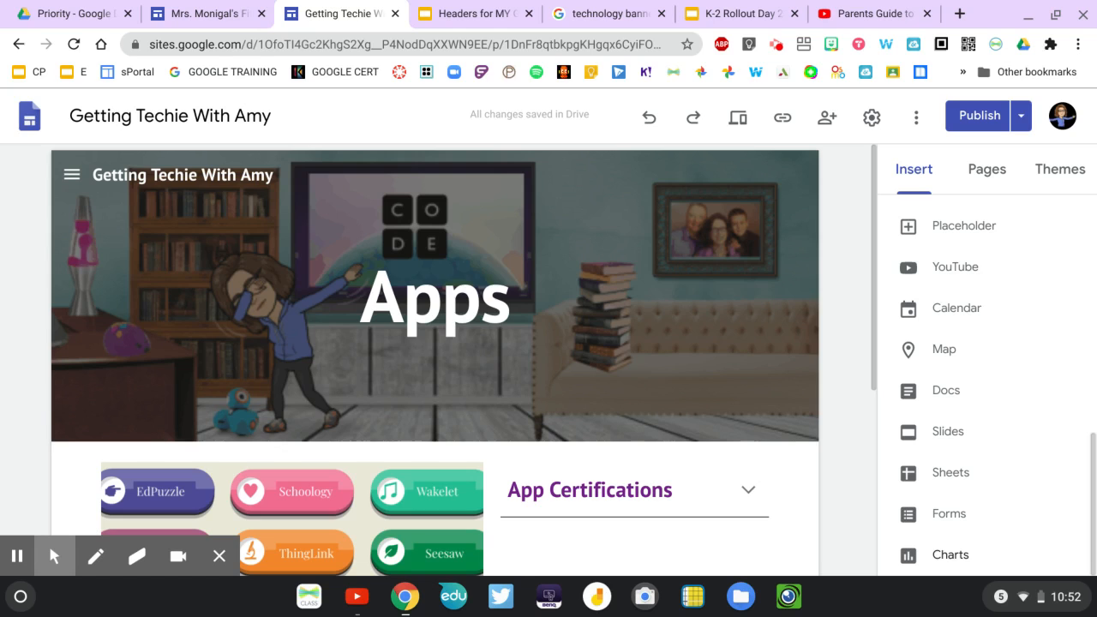
{"action": "scroll", "coordinate": [981, 562], "scroll_direction": "up", "scroll_amount": 5}
{"action": "scroll", "coordinate": [977, 561], "scroll_direction": "up", "scroll_amount": 2}
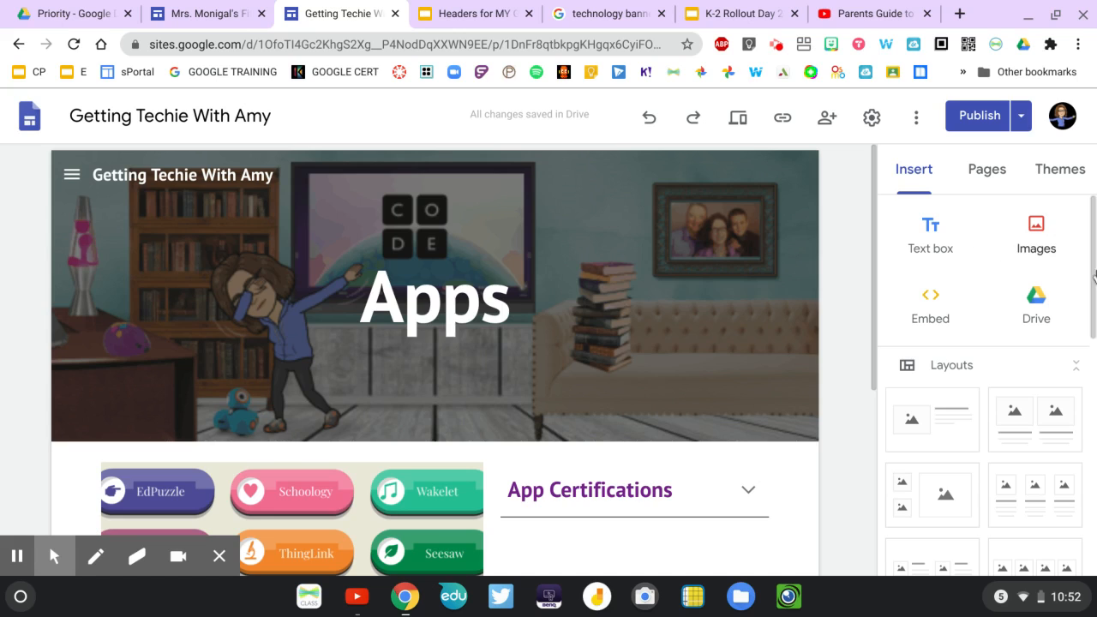
{"action": "scroll", "coordinate": [932, 387], "scroll_direction": "down", "scroll_amount": 3}
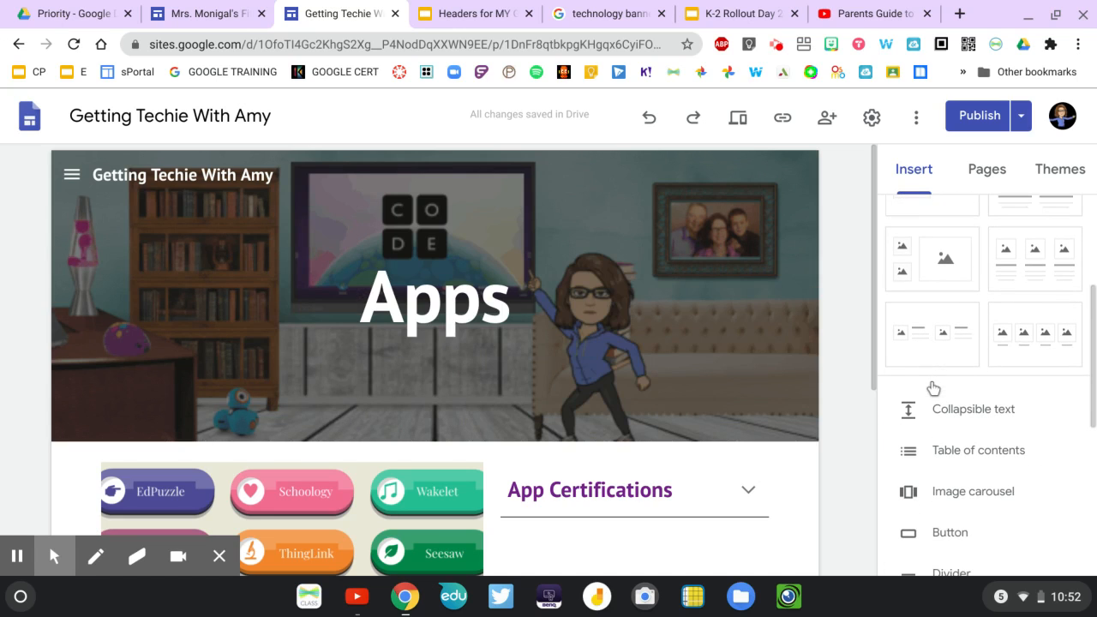
{"action": "scroll", "coordinate": [549, 416], "scroll_direction": "down", "scroll_amount": 4}
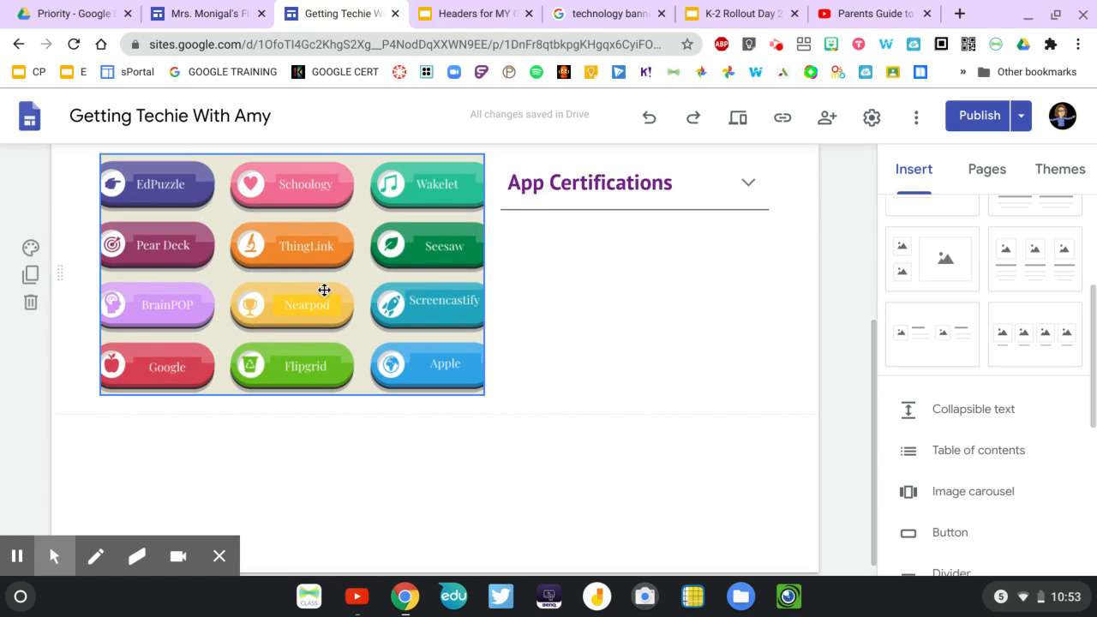
{"action": "scroll", "coordinate": [730, 309], "scroll_direction": "up", "scroll_amount": 4}
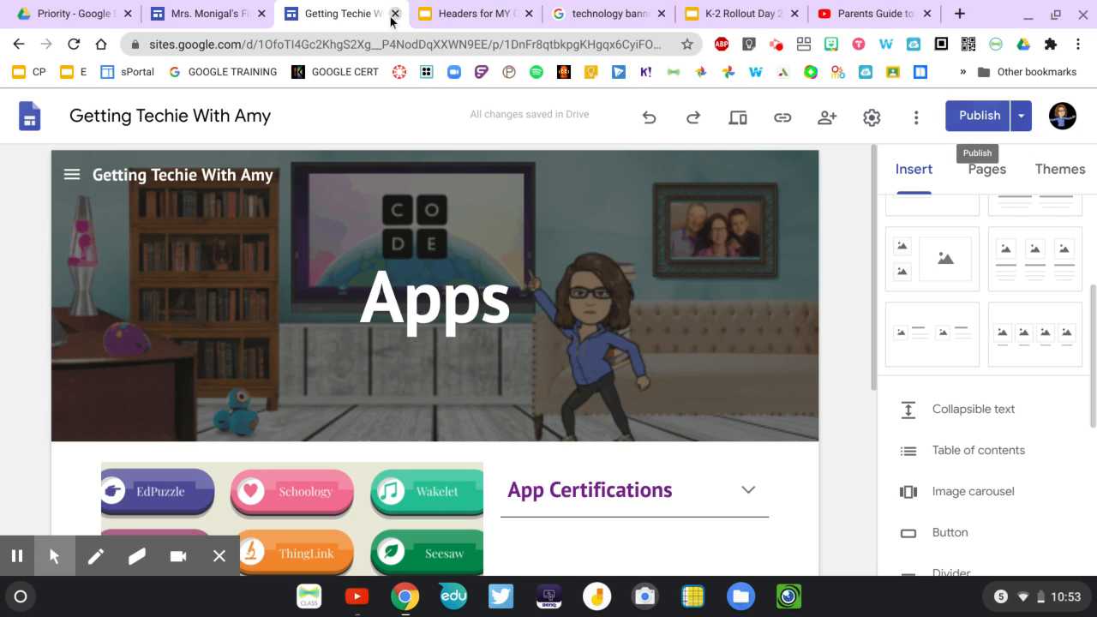
Return to the fifth-grade site and publish it with the published site's access set to Public.
{"action": "left_click", "coordinate": [173, 14]}
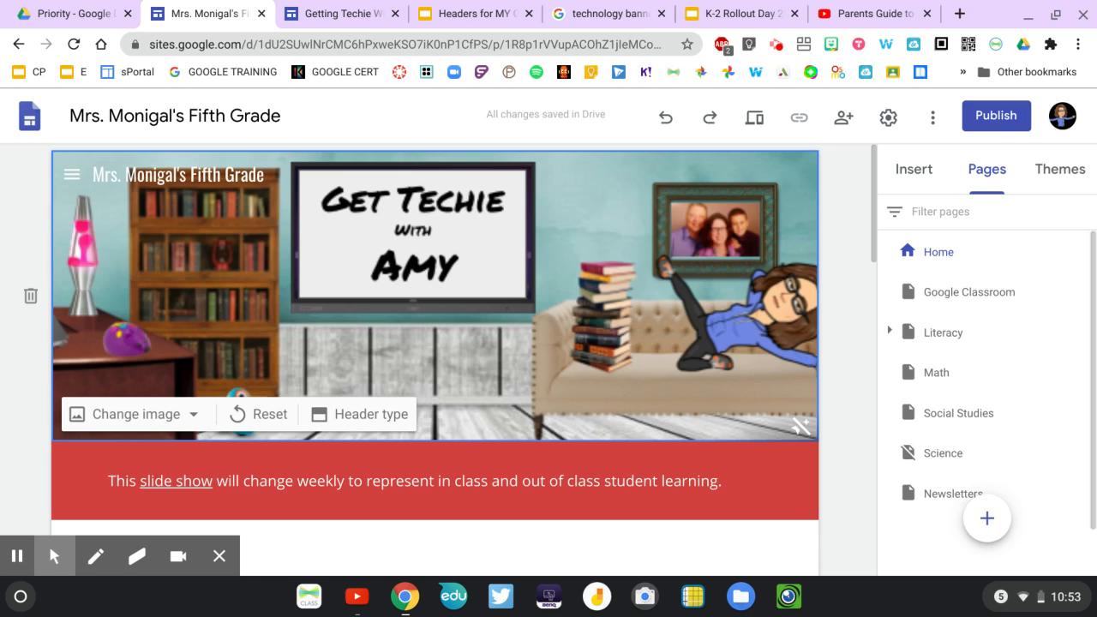
{"action": "left_click", "coordinate": [1012, 124]}
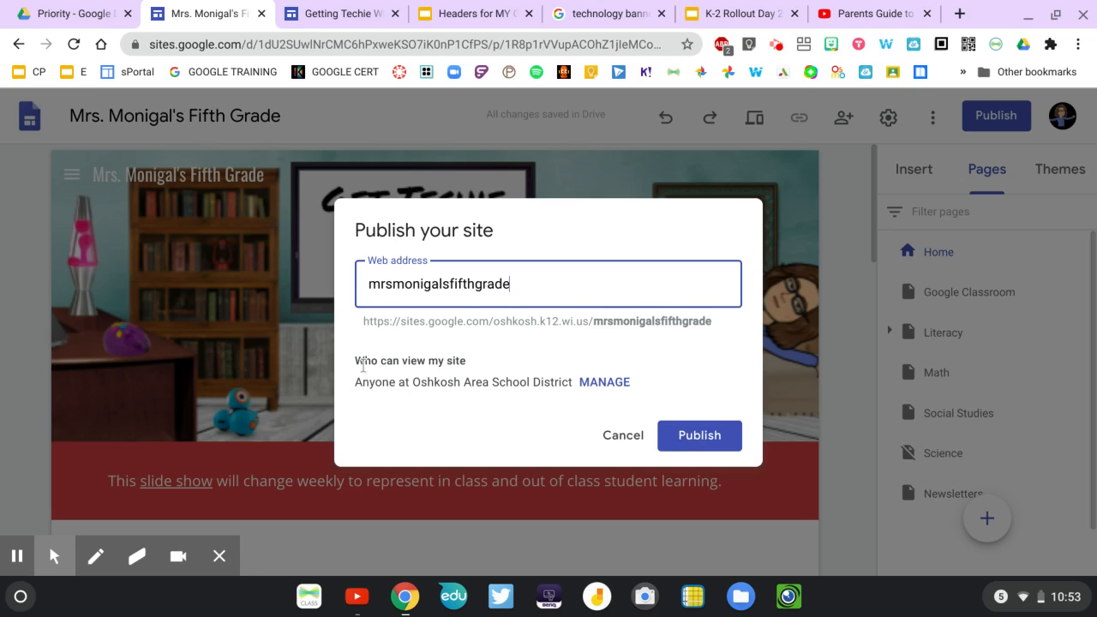
{"action": "left_click", "coordinate": [605, 383]}
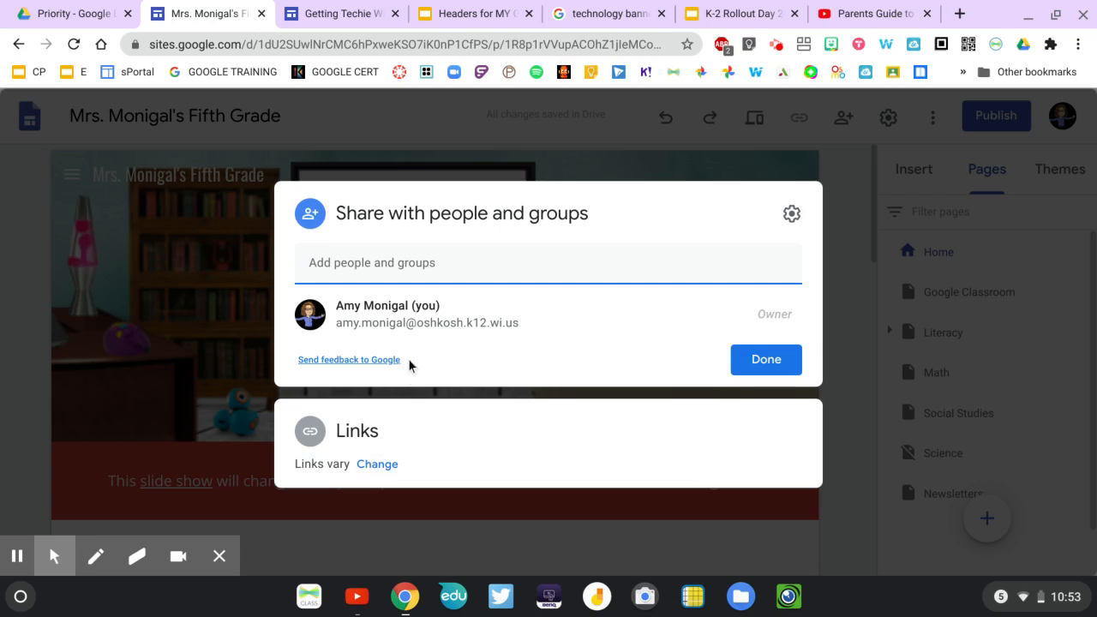
{"action": "left_click", "coordinate": [380, 466]}
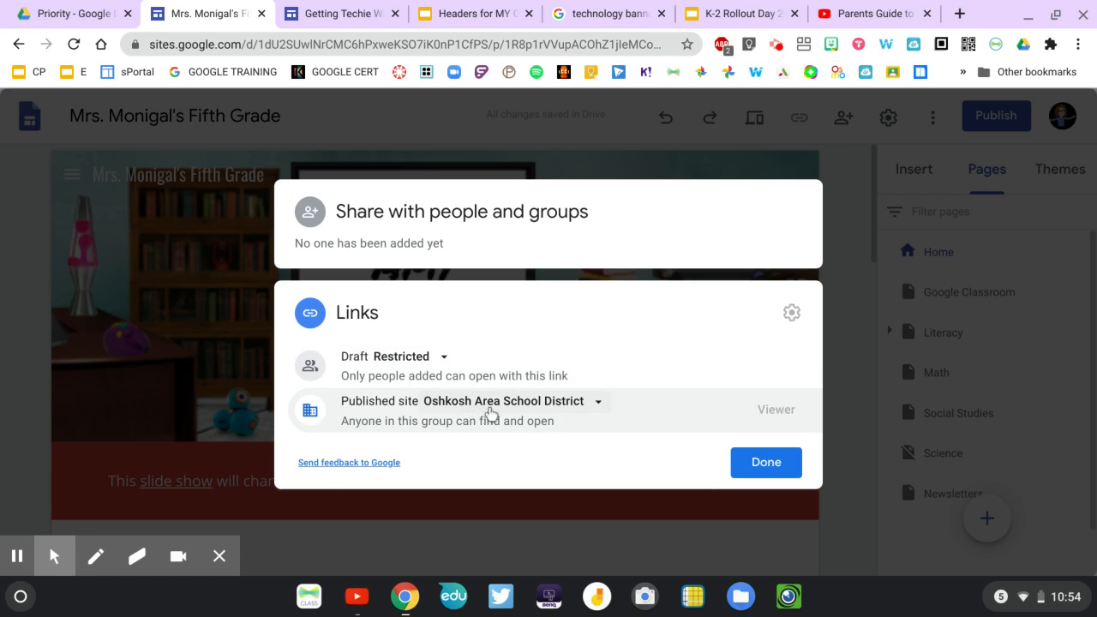
{"action": "left_click", "coordinate": [599, 403]}
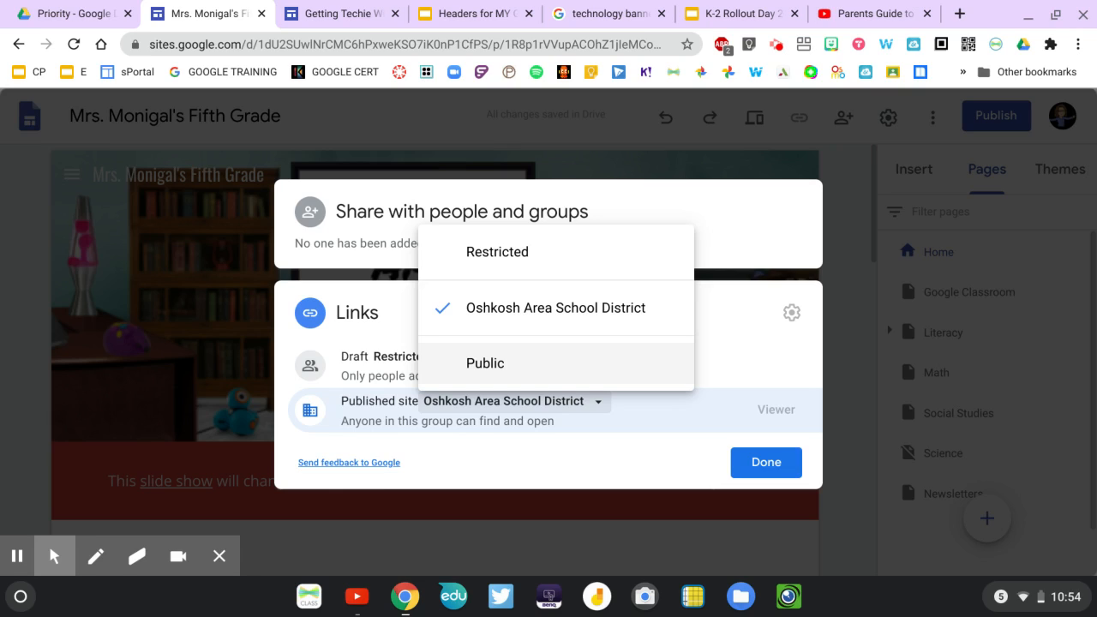
{"action": "left_click", "coordinate": [481, 366]}
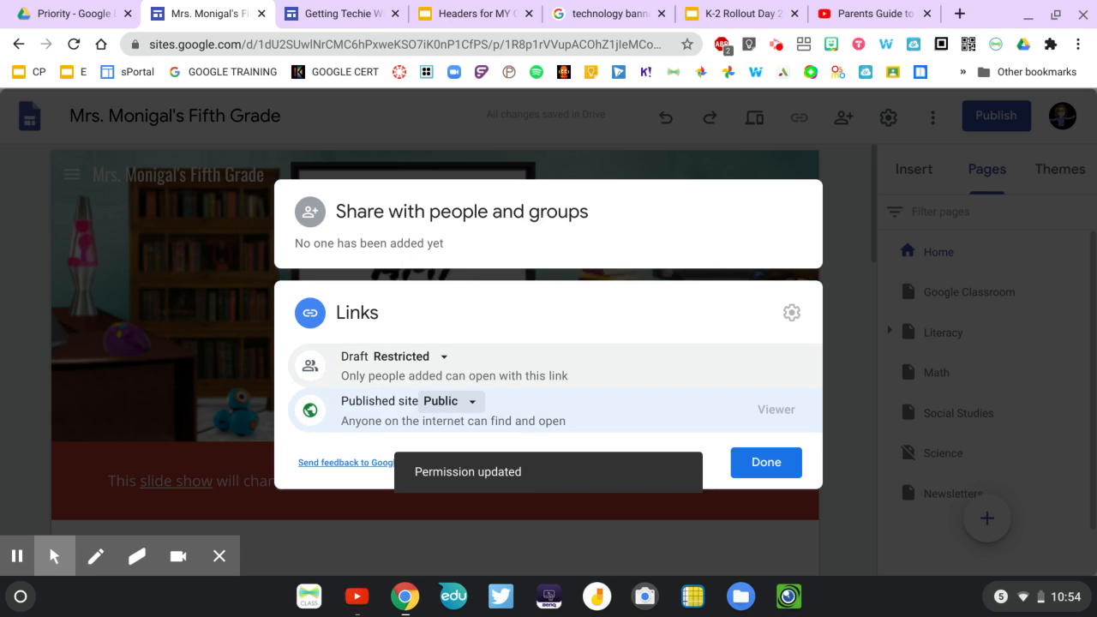
{"action": "left_click", "coordinate": [766, 463]}
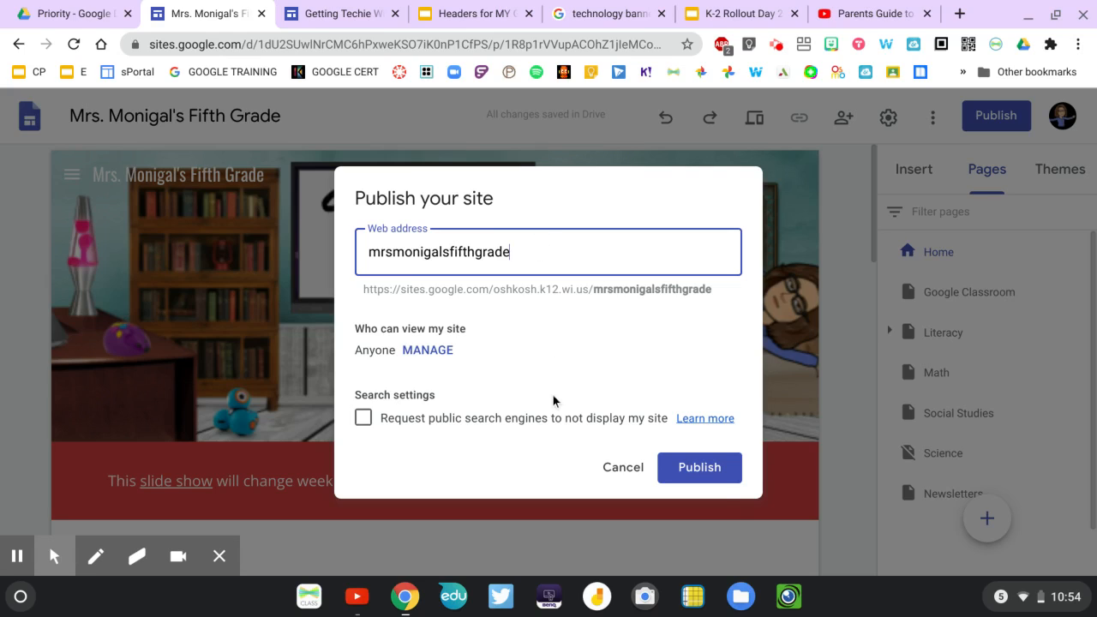
{"action": "left_click", "coordinate": [699, 474]}
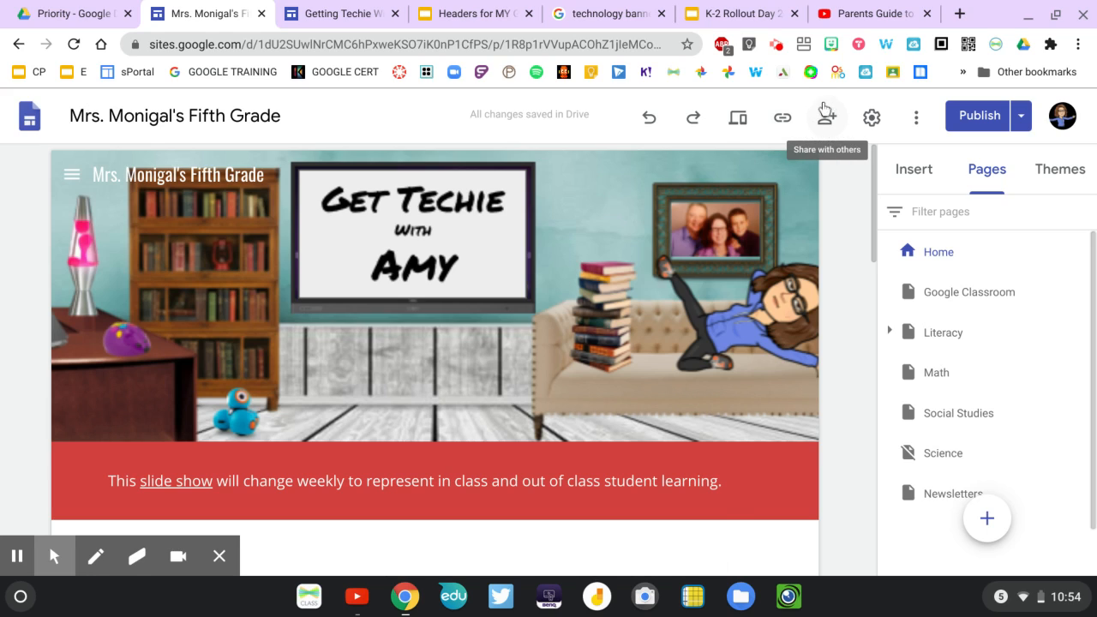
Switch to the Getting Techie site and view its publishing options.
{"action": "left_click", "coordinate": [337, 24]}
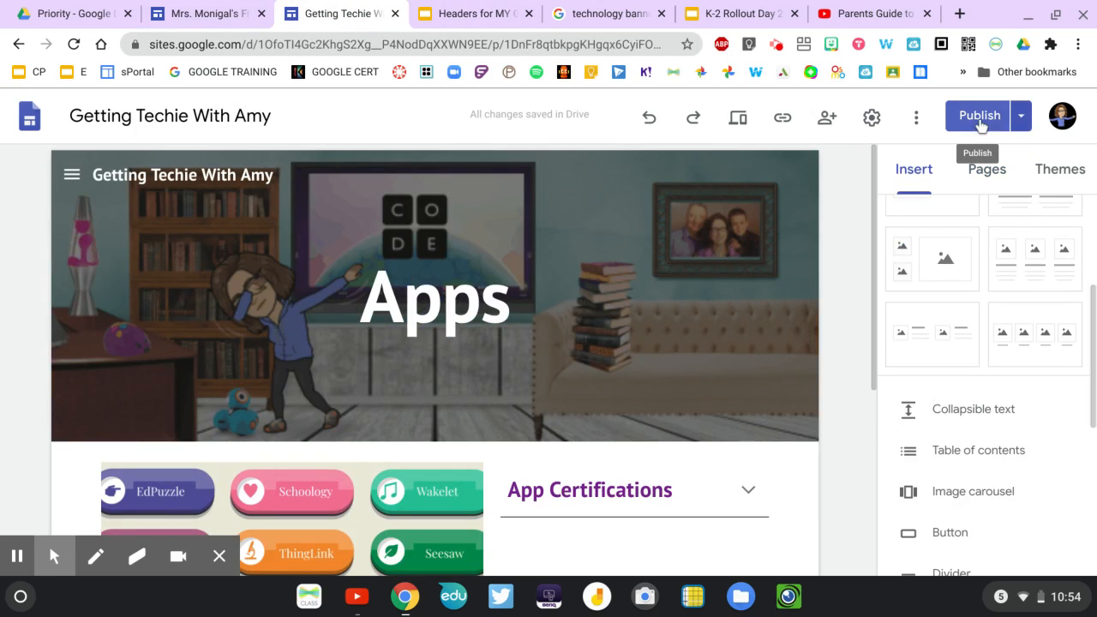
{"action": "left_click", "coordinate": [1021, 120]}
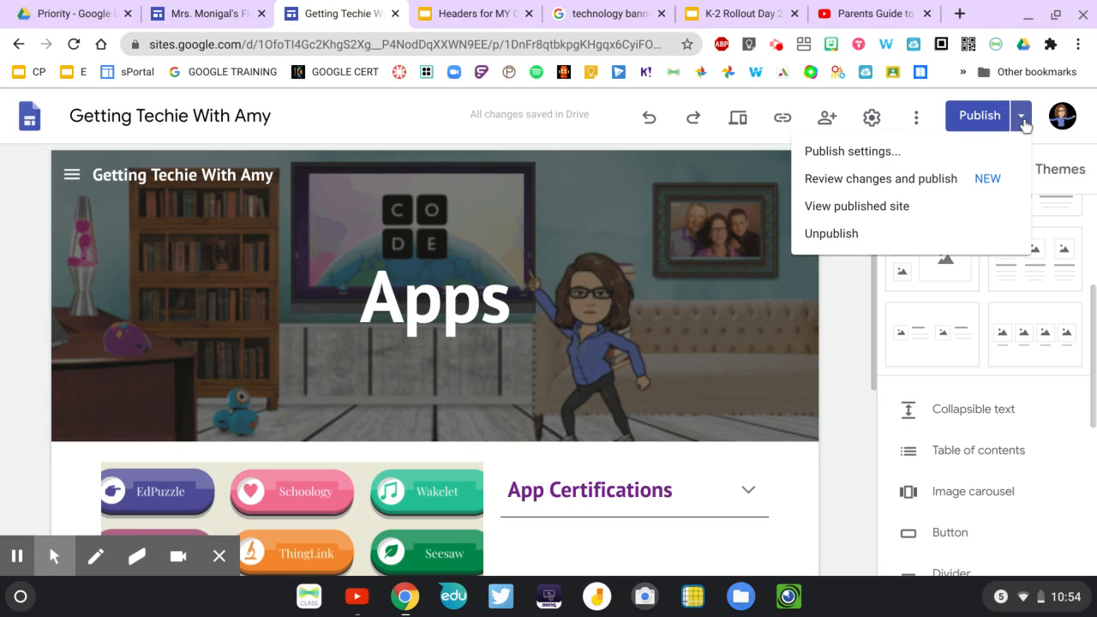
{"action": "left_click", "coordinate": [978, 127]}
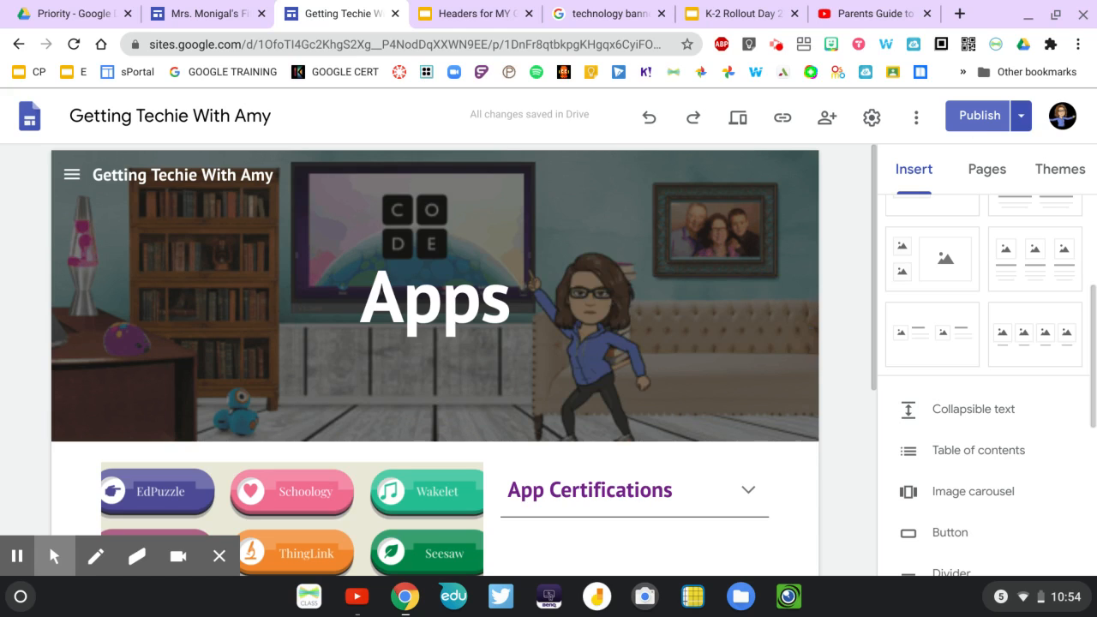
{"action": "mouse_move", "coordinate": [666, 229]}
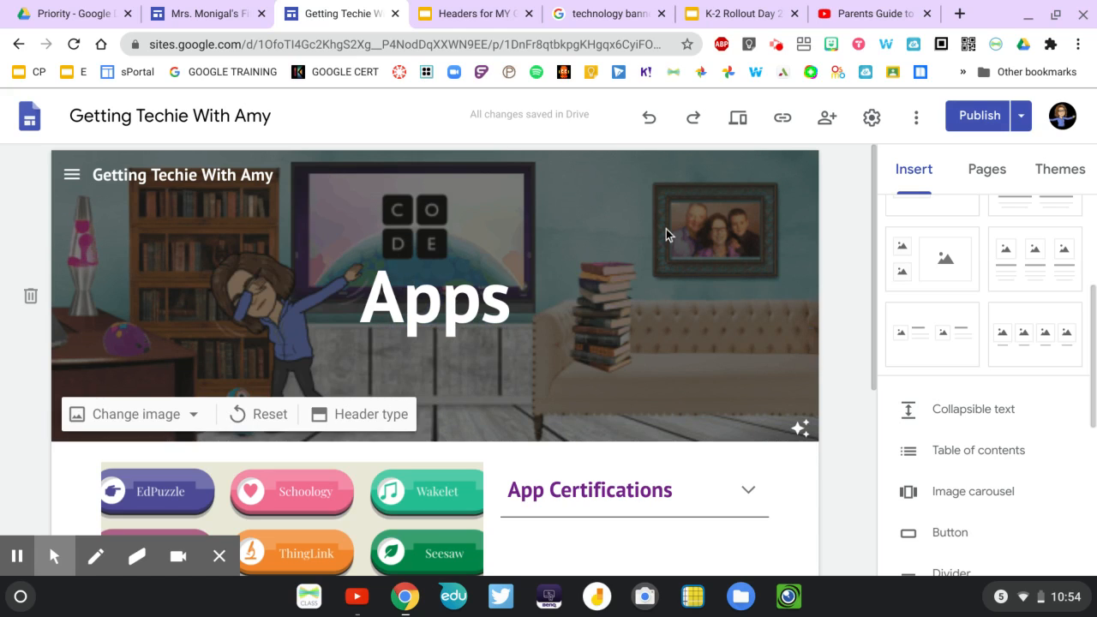
Compare the Getting Techie site's draft with its currently published version, leave without publishing and return to the fifth-grade site.
{"action": "left_click", "coordinate": [974, 120]}
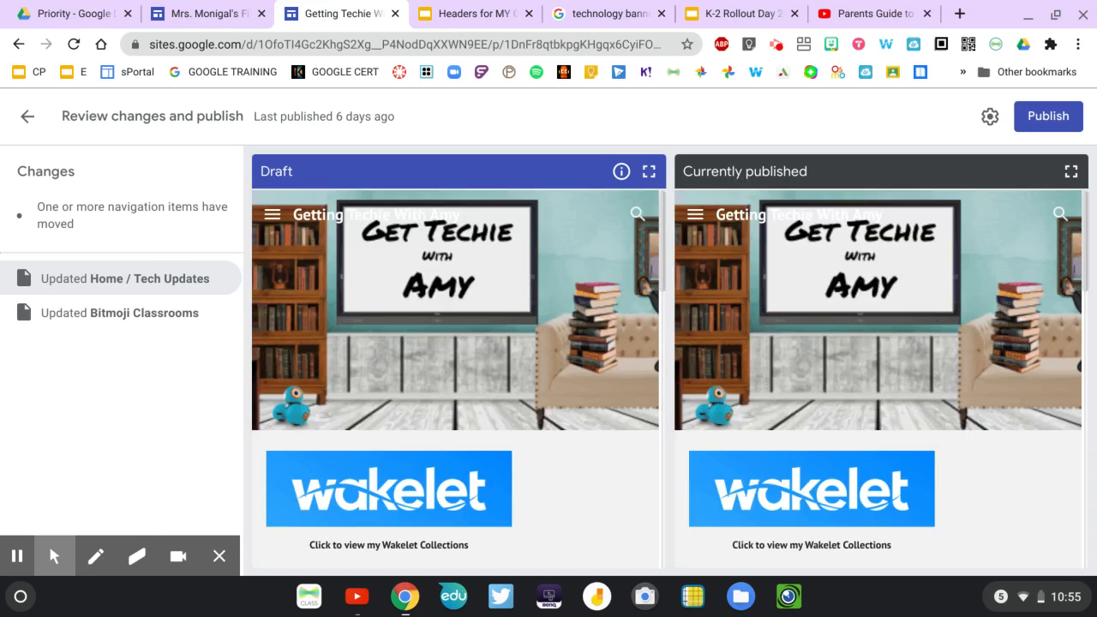
{"action": "scroll", "coordinate": [517, 268], "scroll_direction": "down", "scroll_amount": 5}
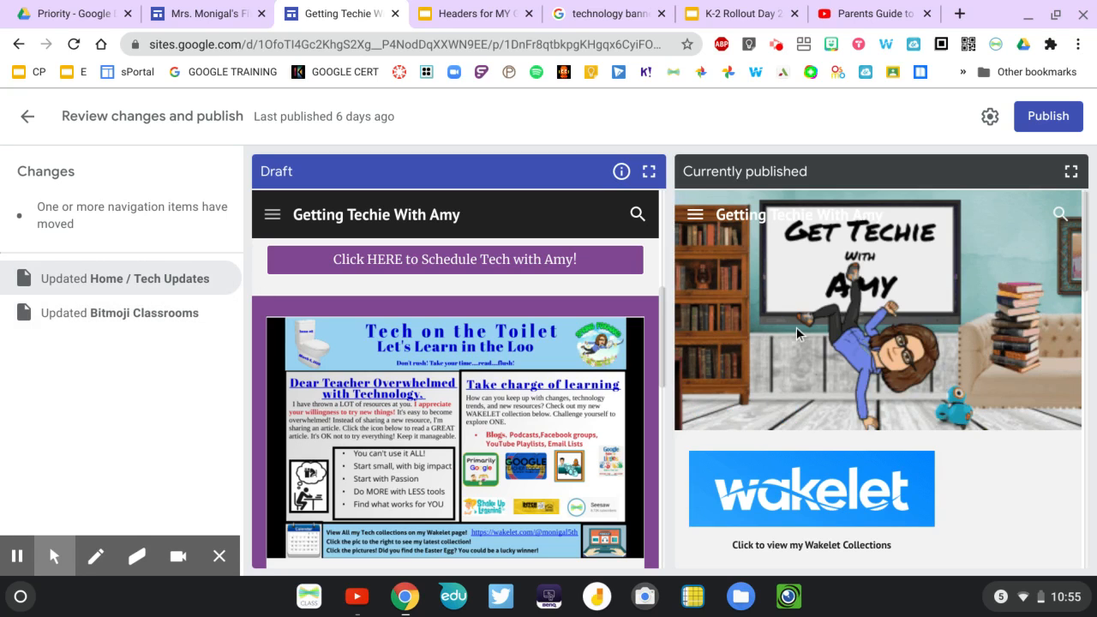
{"action": "scroll", "coordinate": [797, 326], "scroll_direction": "down", "scroll_amount": 5}
{"action": "scroll", "coordinate": [796, 327], "scroll_direction": "down", "scroll_amount": 3}
{"action": "scroll", "coordinate": [796, 327], "scroll_direction": "up", "scroll_amount": 8}
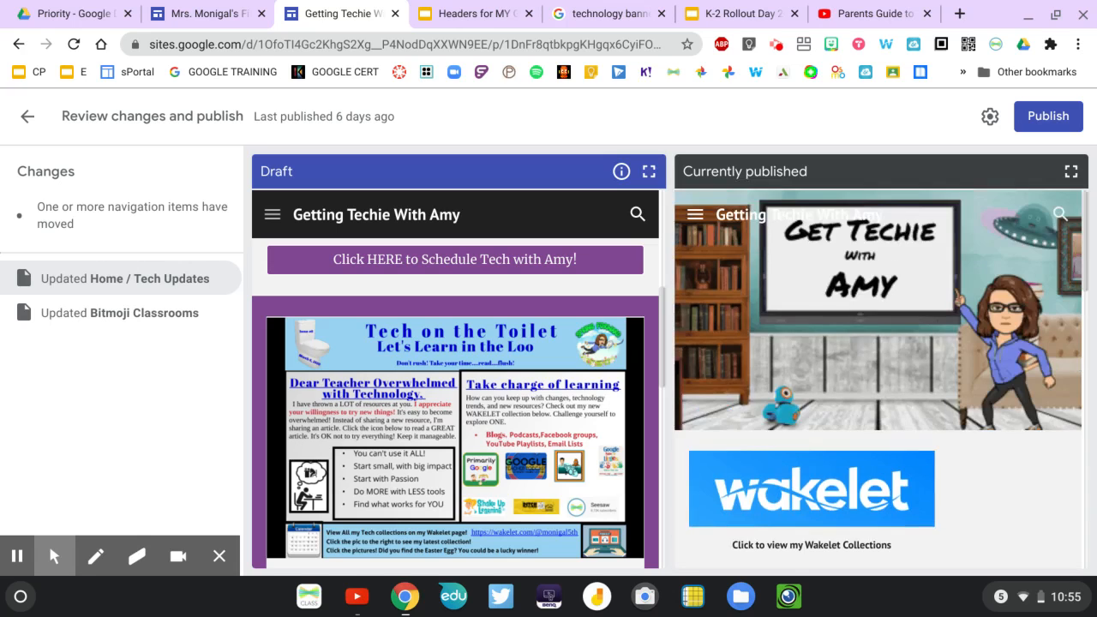
{"action": "scroll", "coordinate": [428, 305], "scroll_direction": "down", "scroll_amount": 3}
{"action": "scroll", "coordinate": [430, 306], "scroll_direction": "up", "scroll_amount": 8}
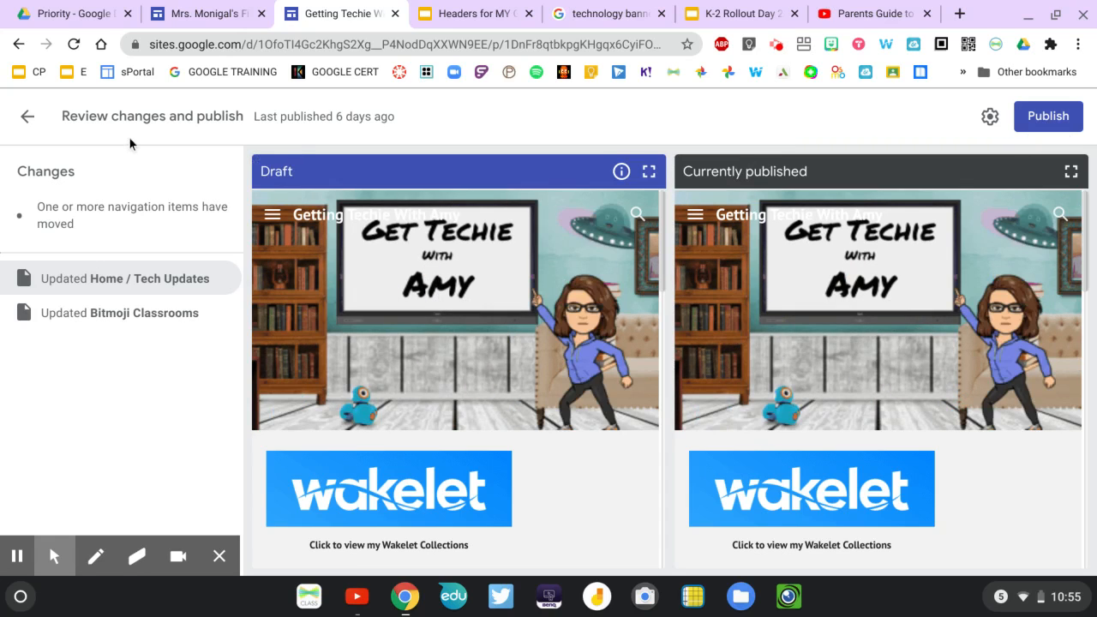
{"action": "left_click", "coordinate": [27, 120]}
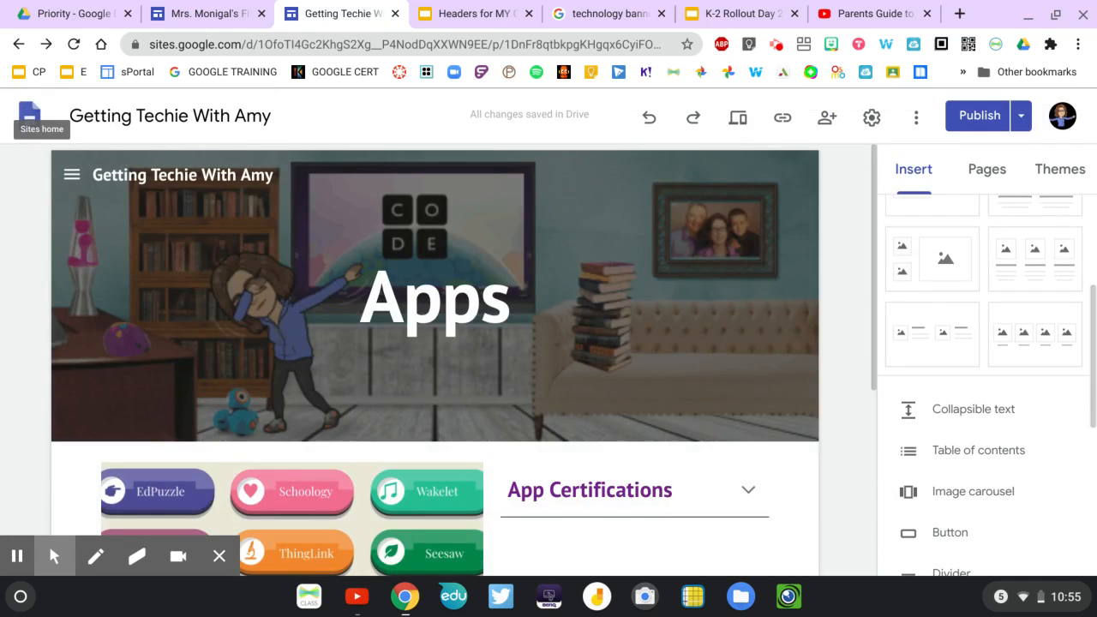
{"action": "left_click", "coordinate": [199, 15]}
{"action": "mouse_move", "coordinate": [491, 337]}
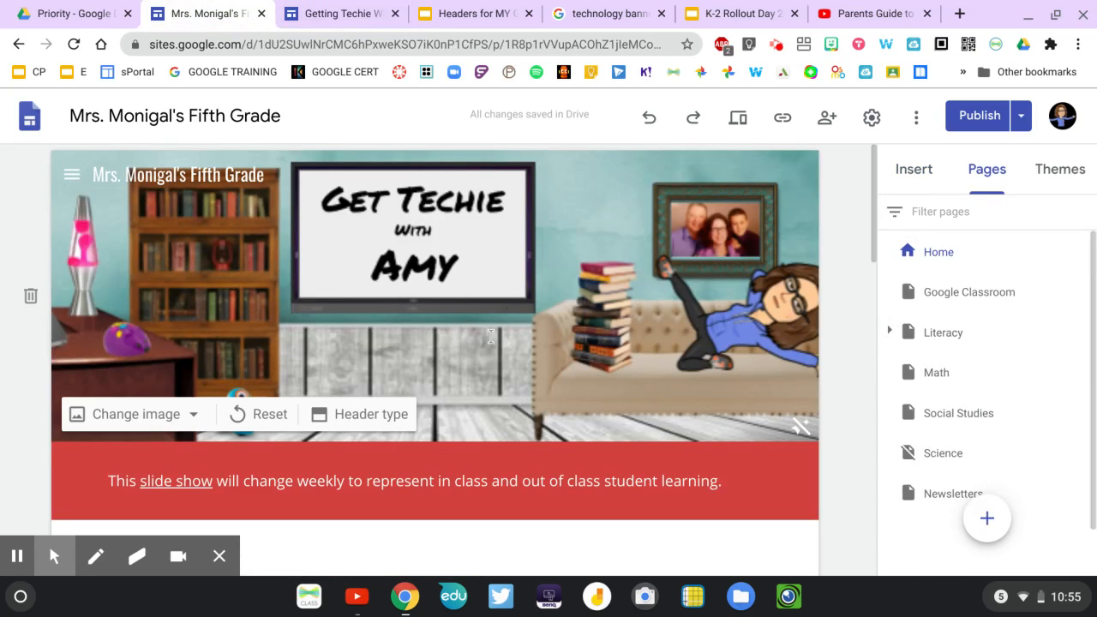